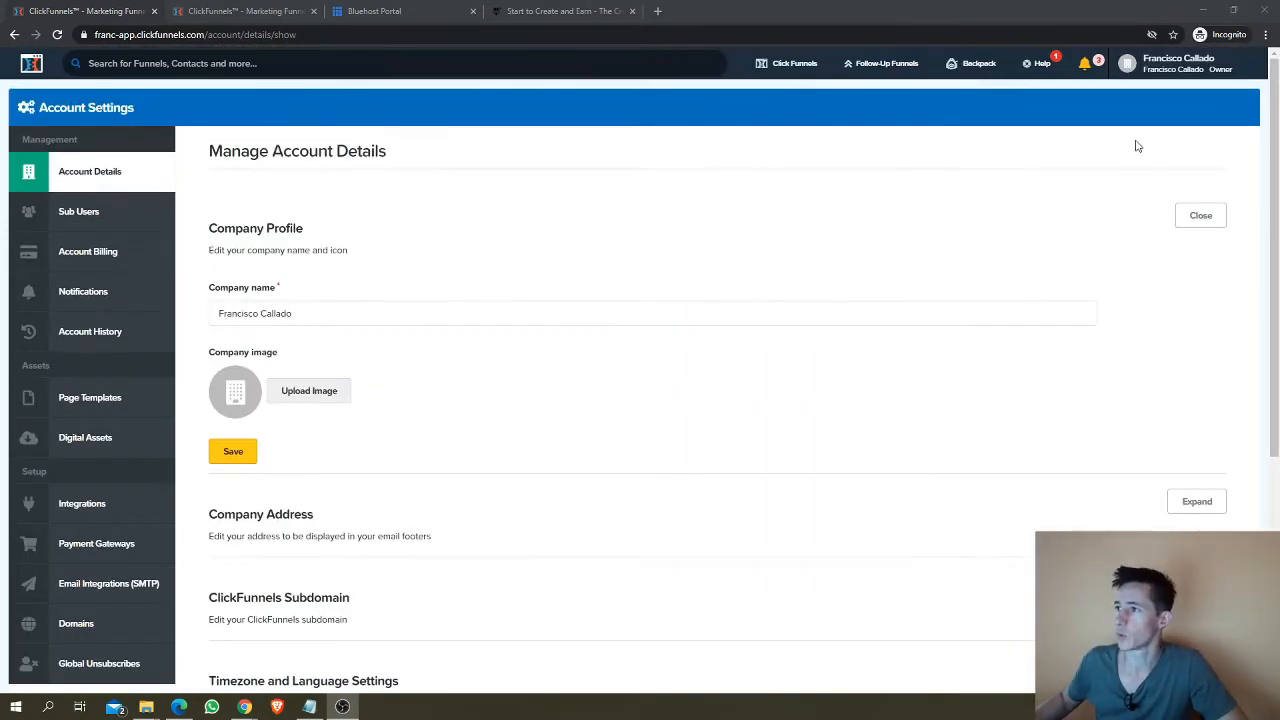
Step: Examine the Optin step's URL in the Creator's Hub funnel and compare it with the createandearn.com website address
scroll(776, 410, down, 4)
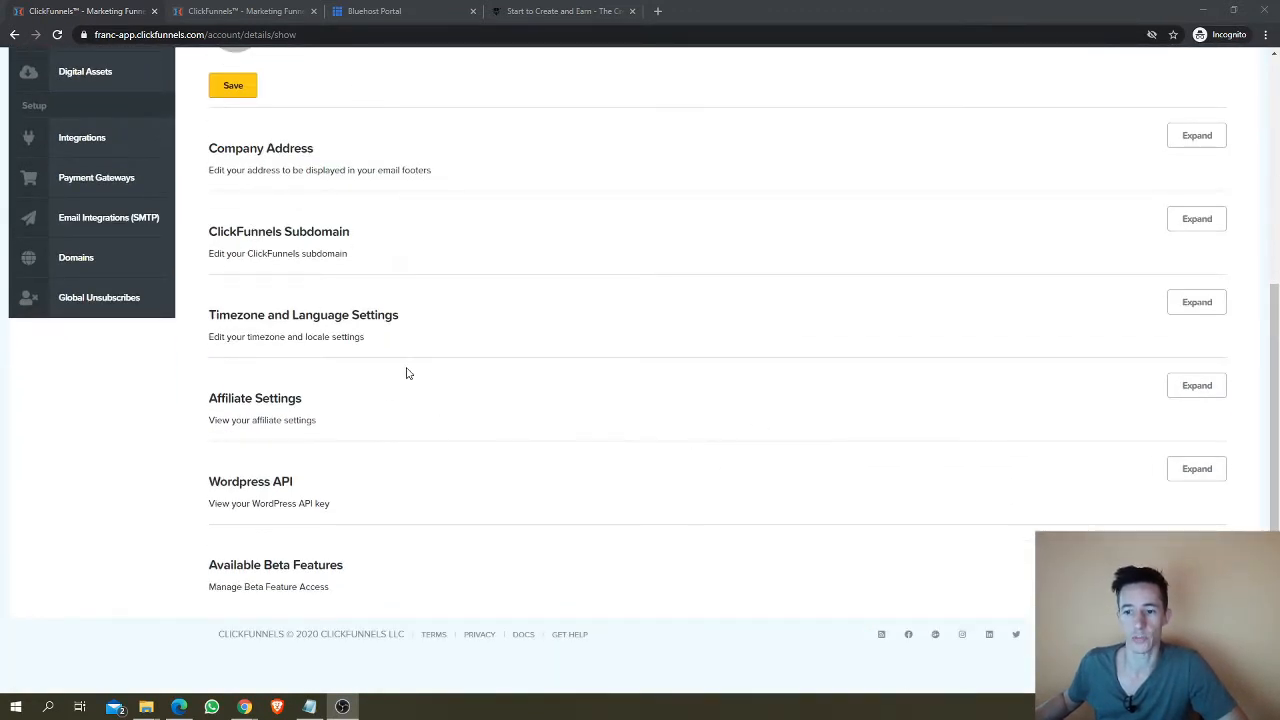
scroll(411, 449, up, 2)
key(ctrl+Tab)
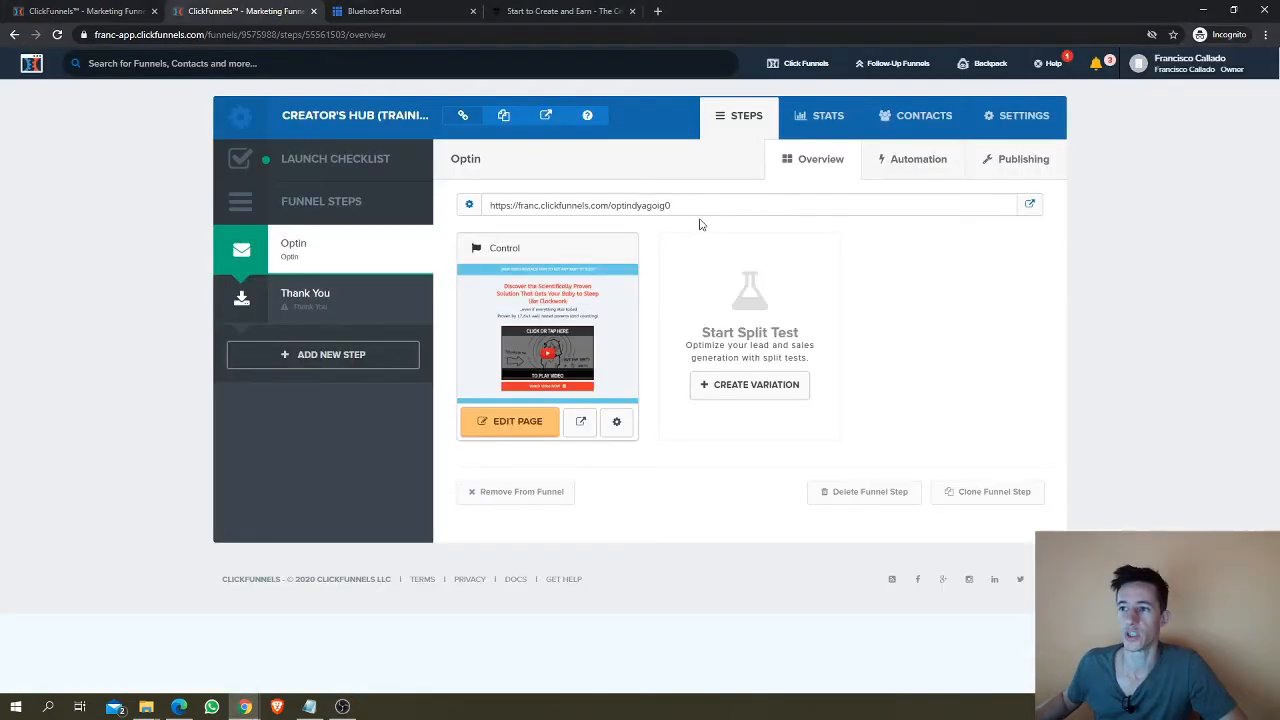
drag(518, 205, 608, 206)
click(539, 205)
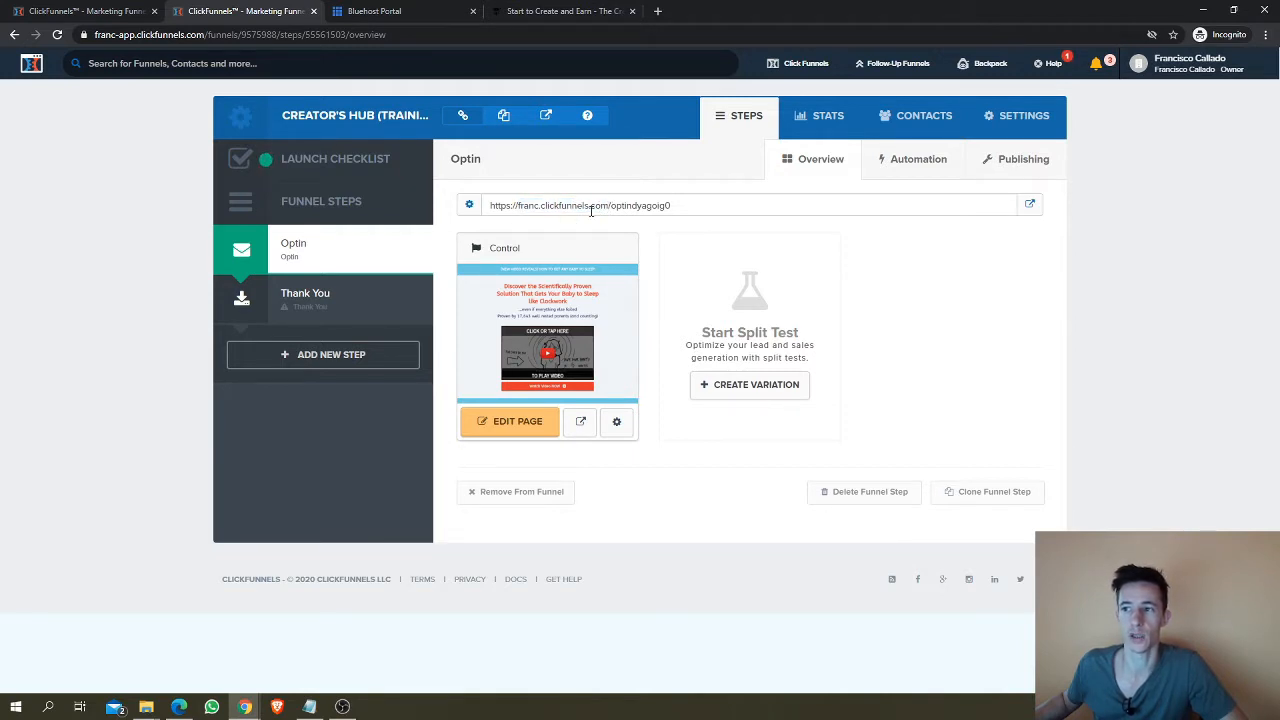
double_click(518, 205)
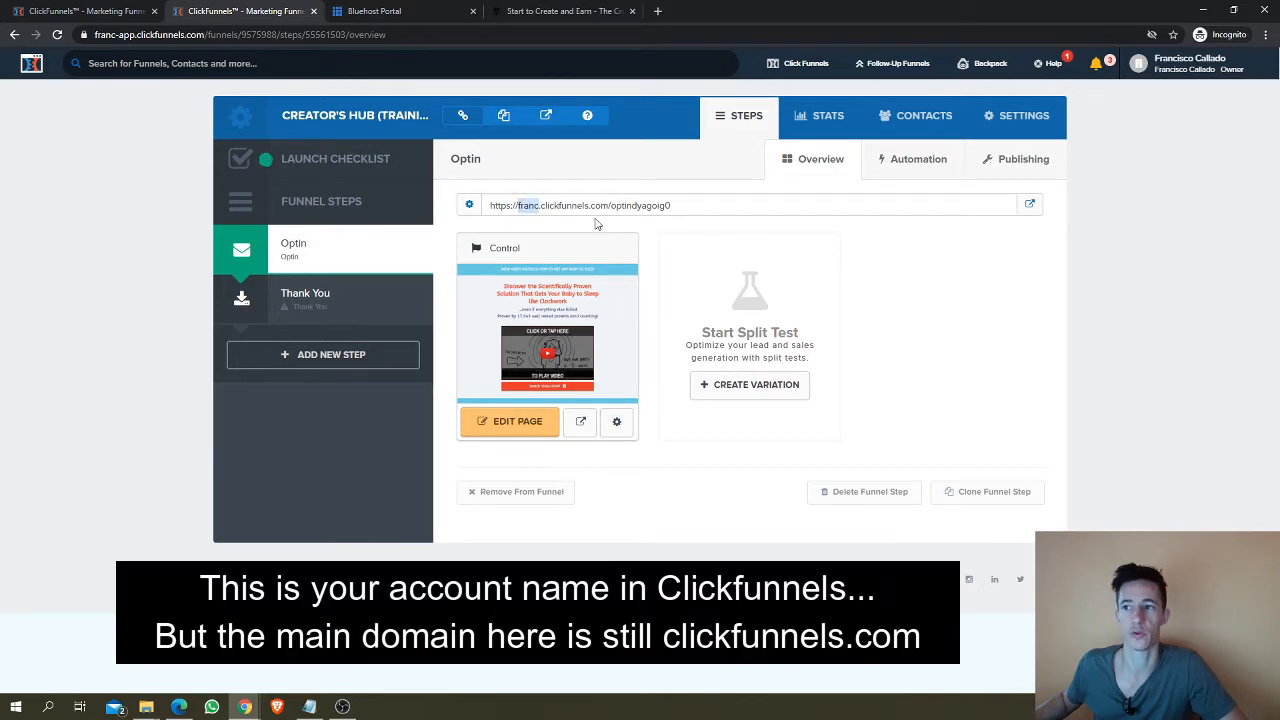
click(542, 218)
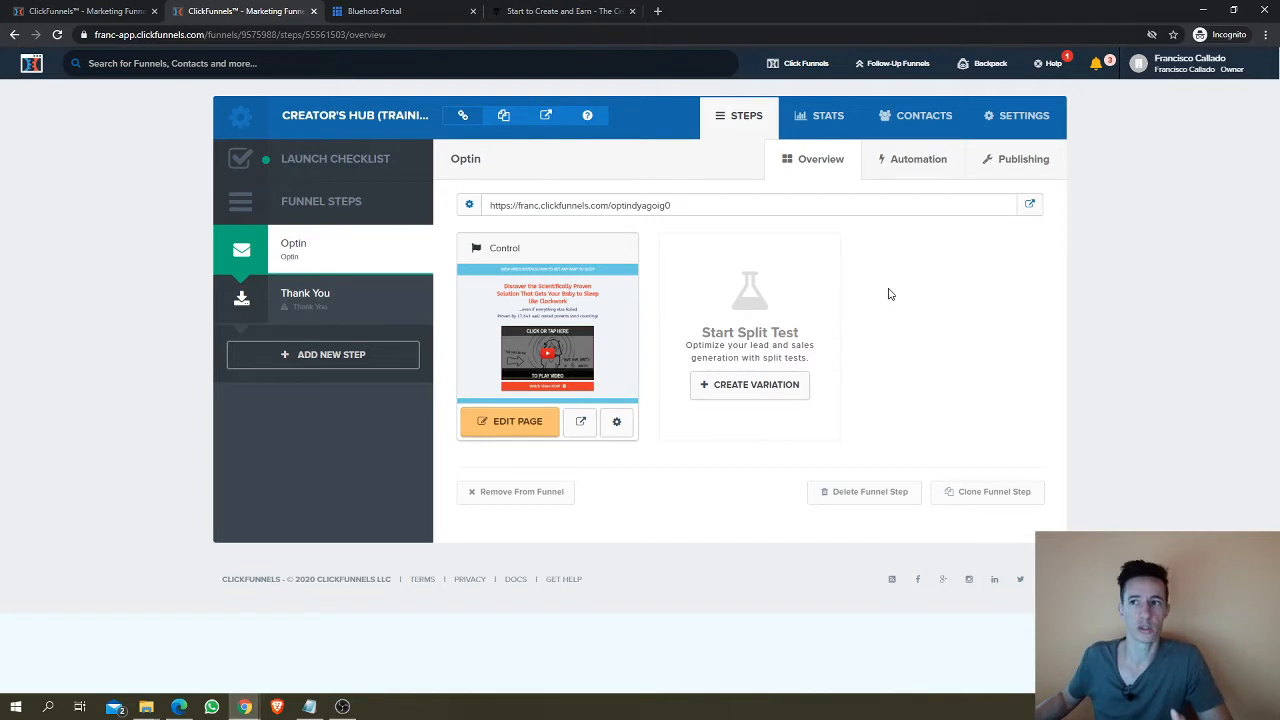
click(582, 12)
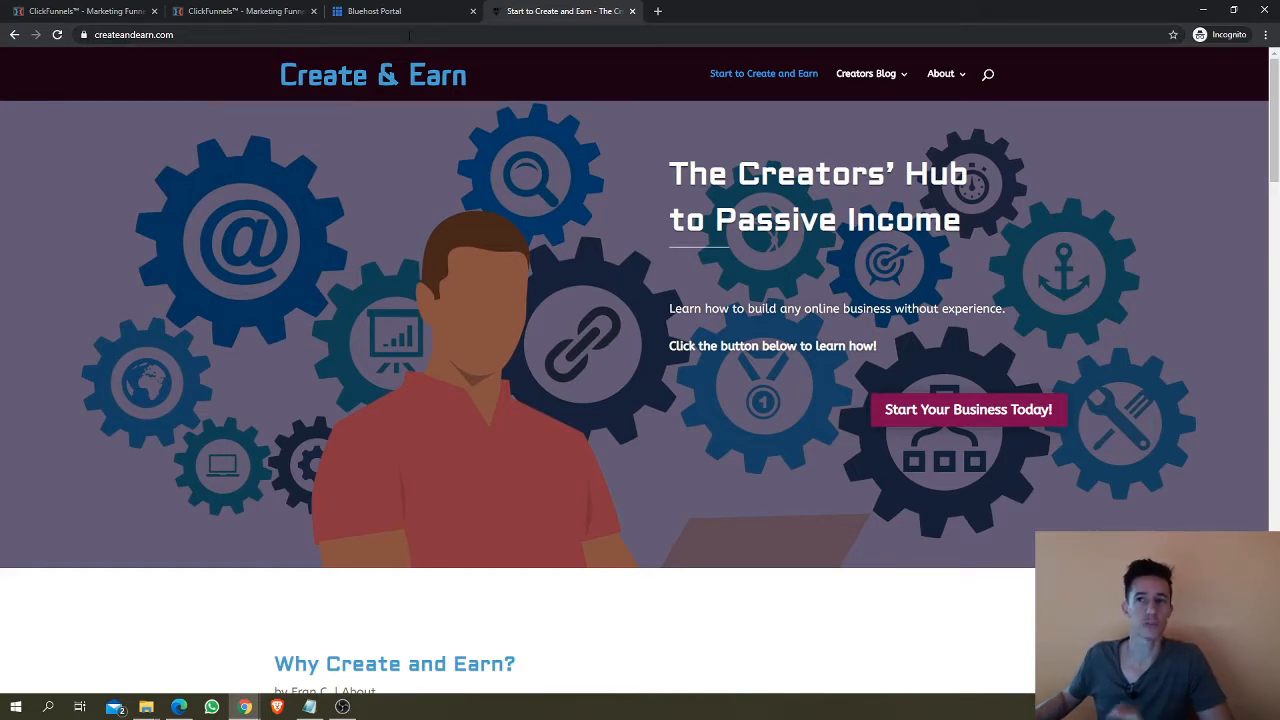
Step: Return to ClickFunnels and open the Domains page in the account settings
key(ctrl+1)
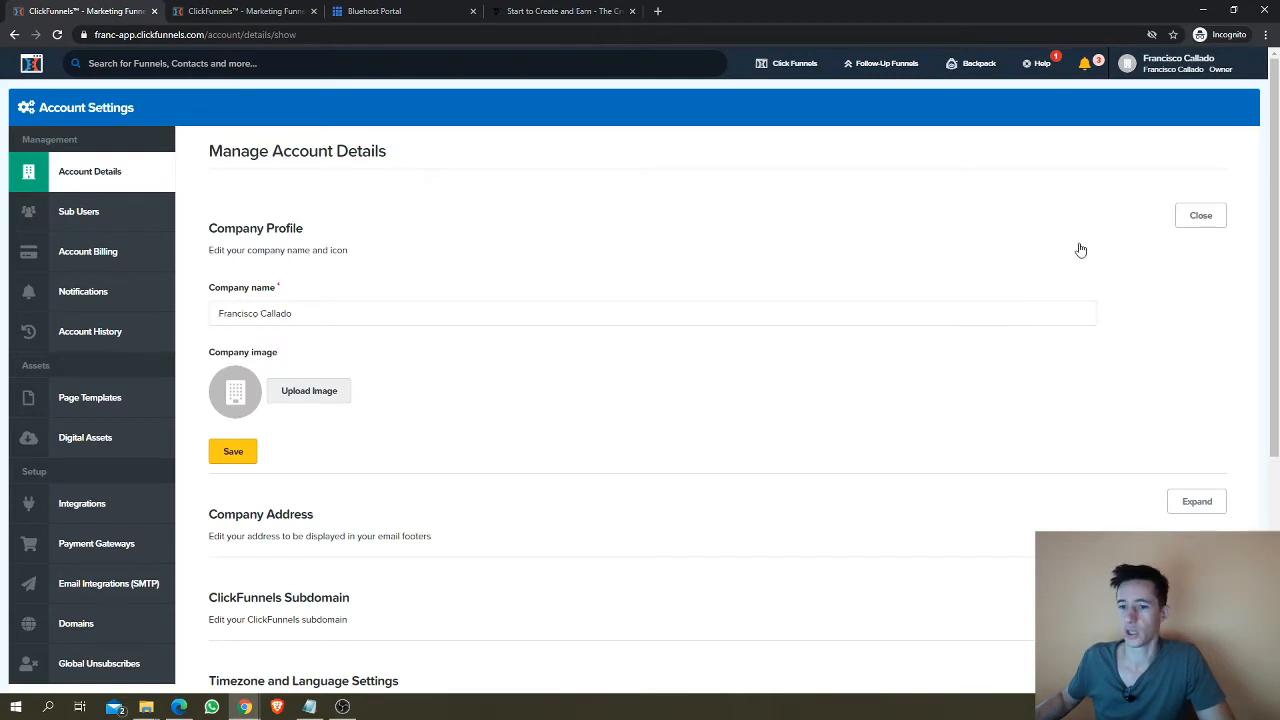
mouse_move(1182, 64)
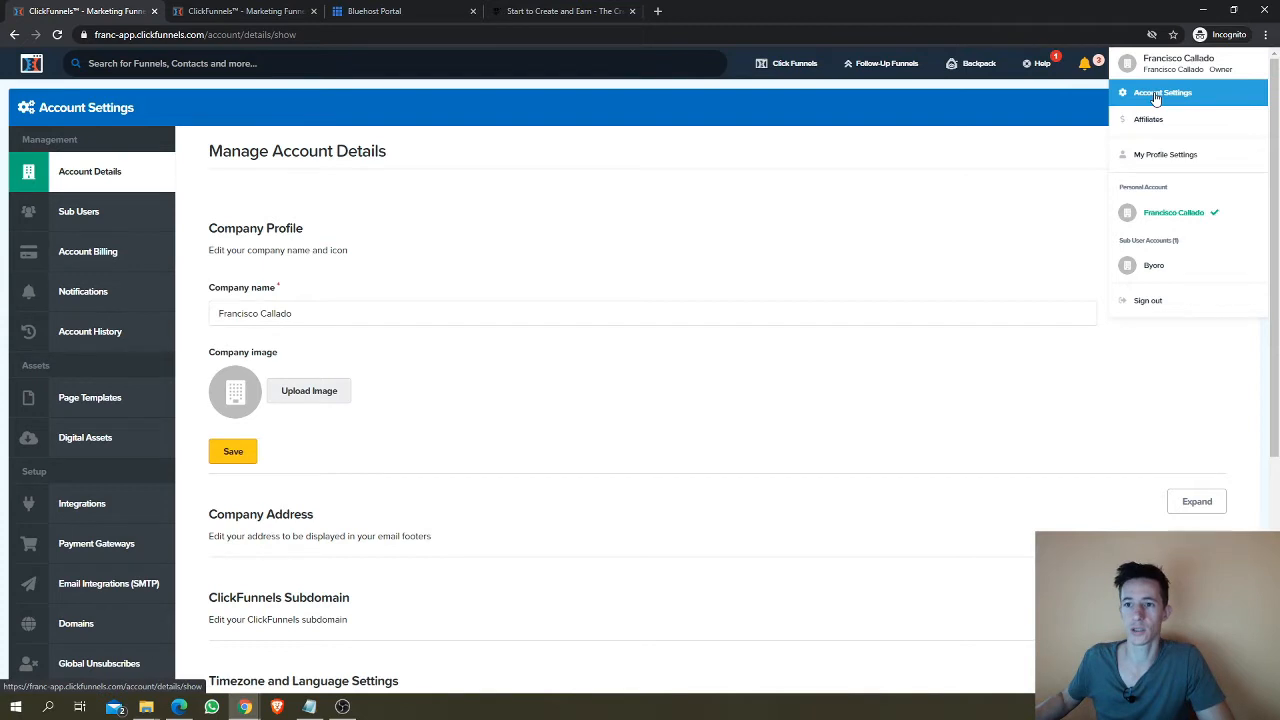
click(1156, 97)
scroll(587, 410, down, 1)
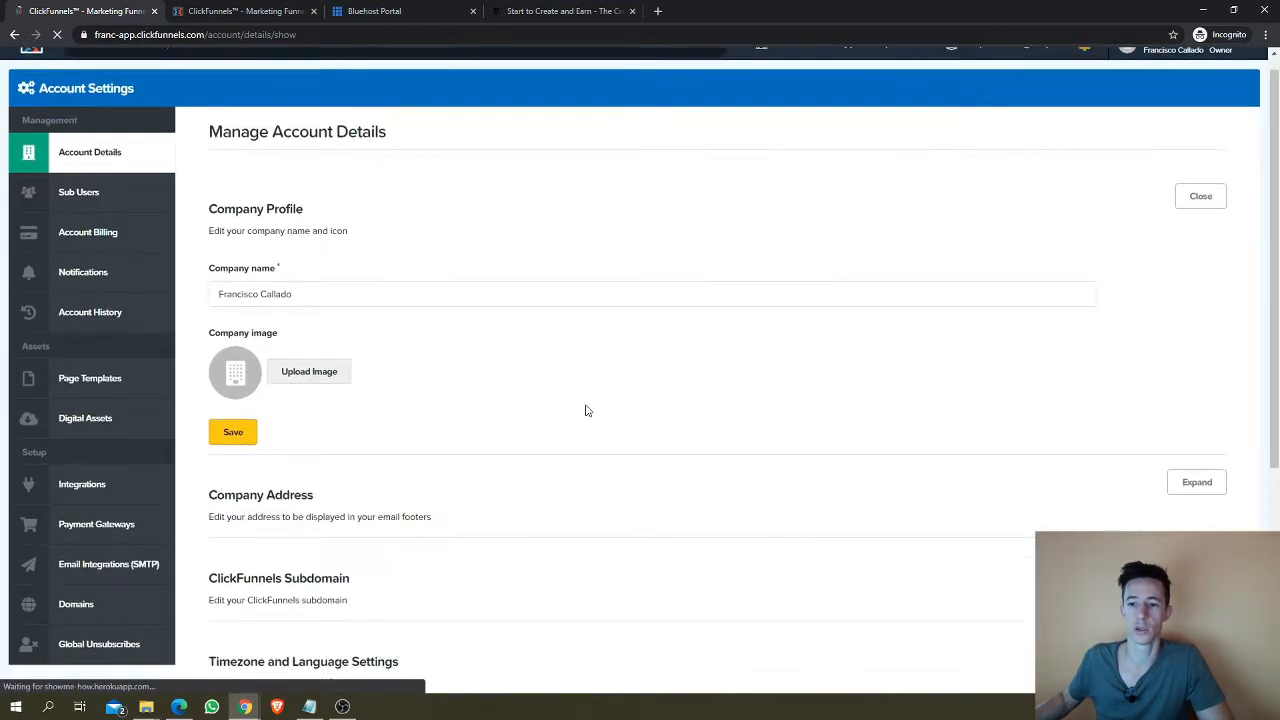
scroll(587, 410, down, 1)
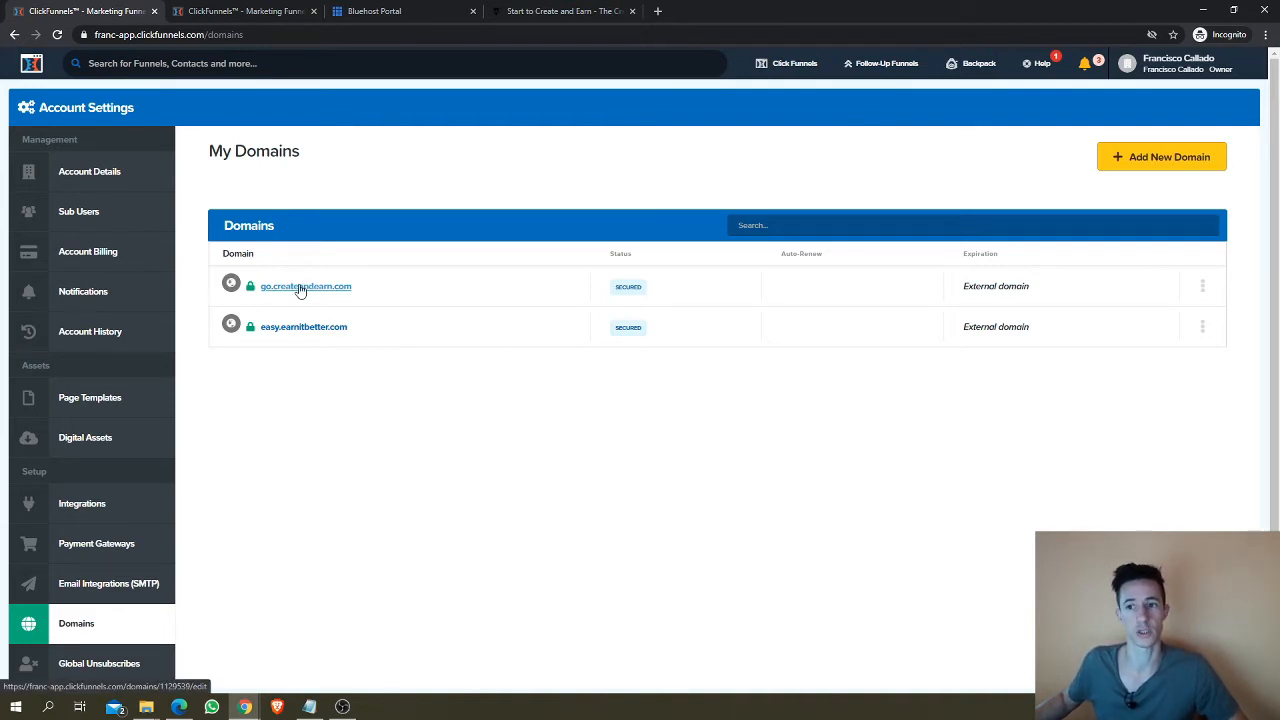
Step: Visit go.createandearn.com in a separate browser tab to view its funnel page, and close that tab
key(ctrl+t)
text(go.)
key(Return)
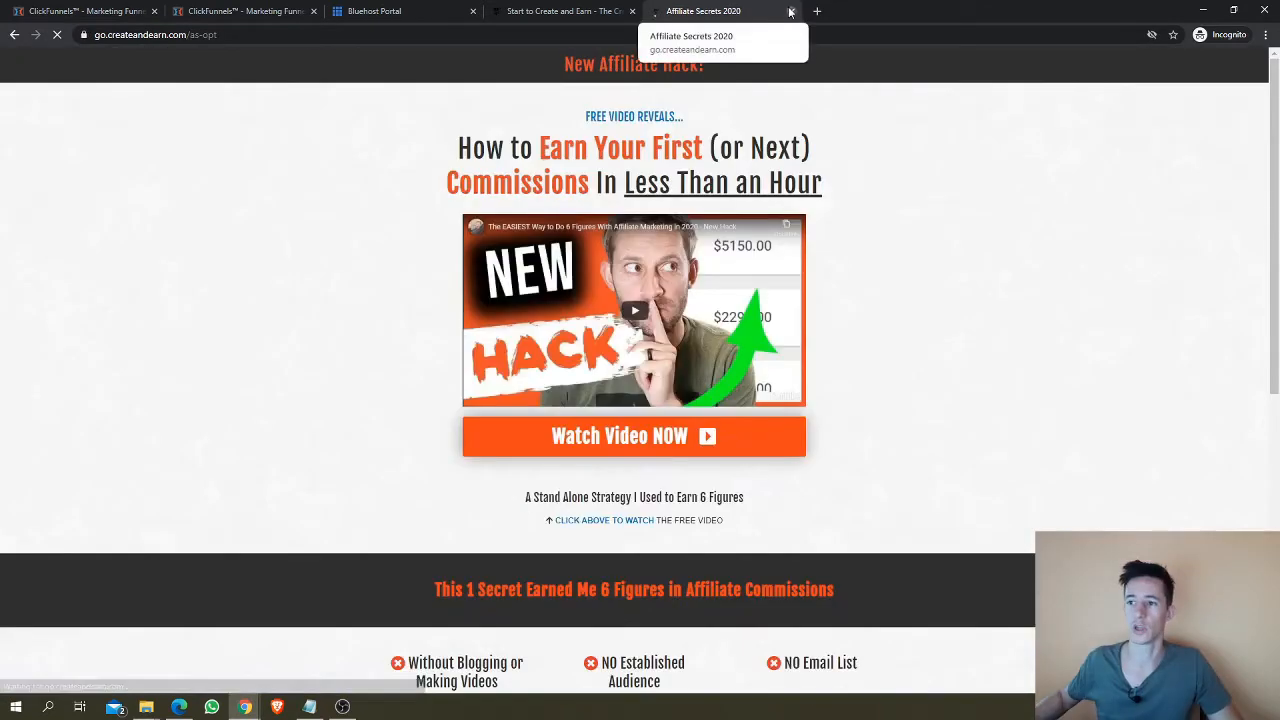
click(791, 11)
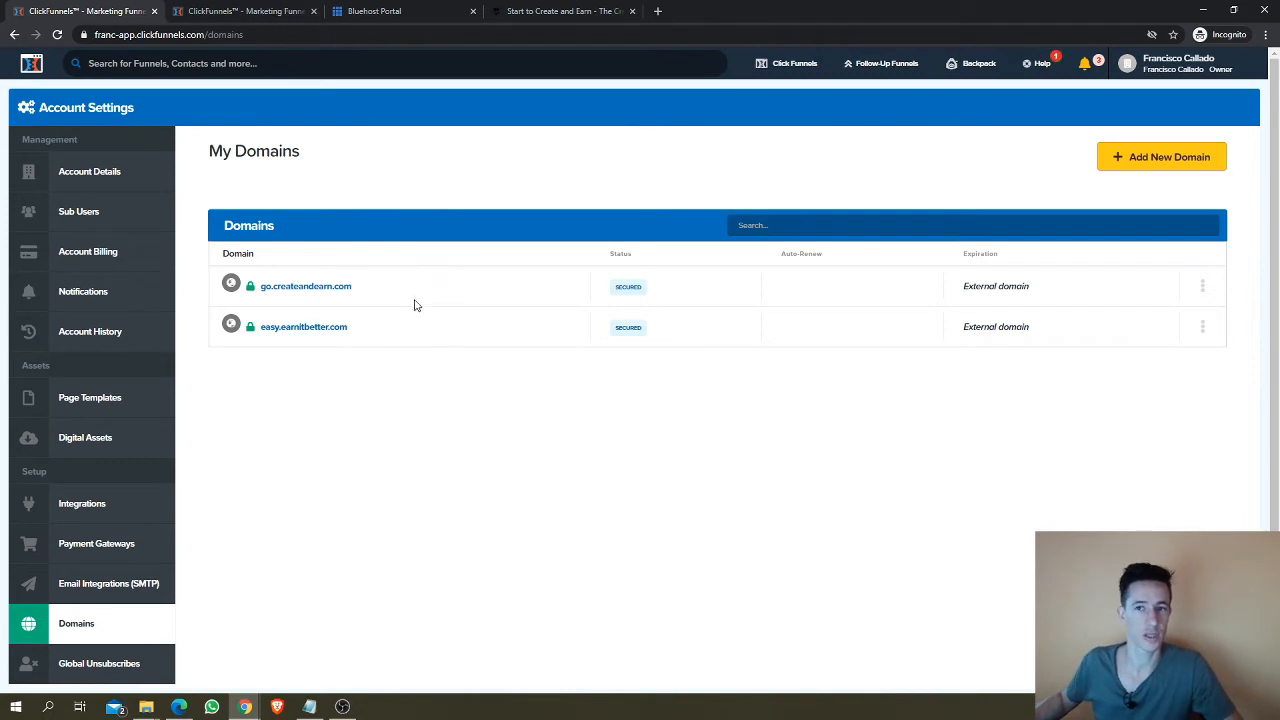
Step: Switch to the Bluehost portal and open the list of owned domains
click(376, 12)
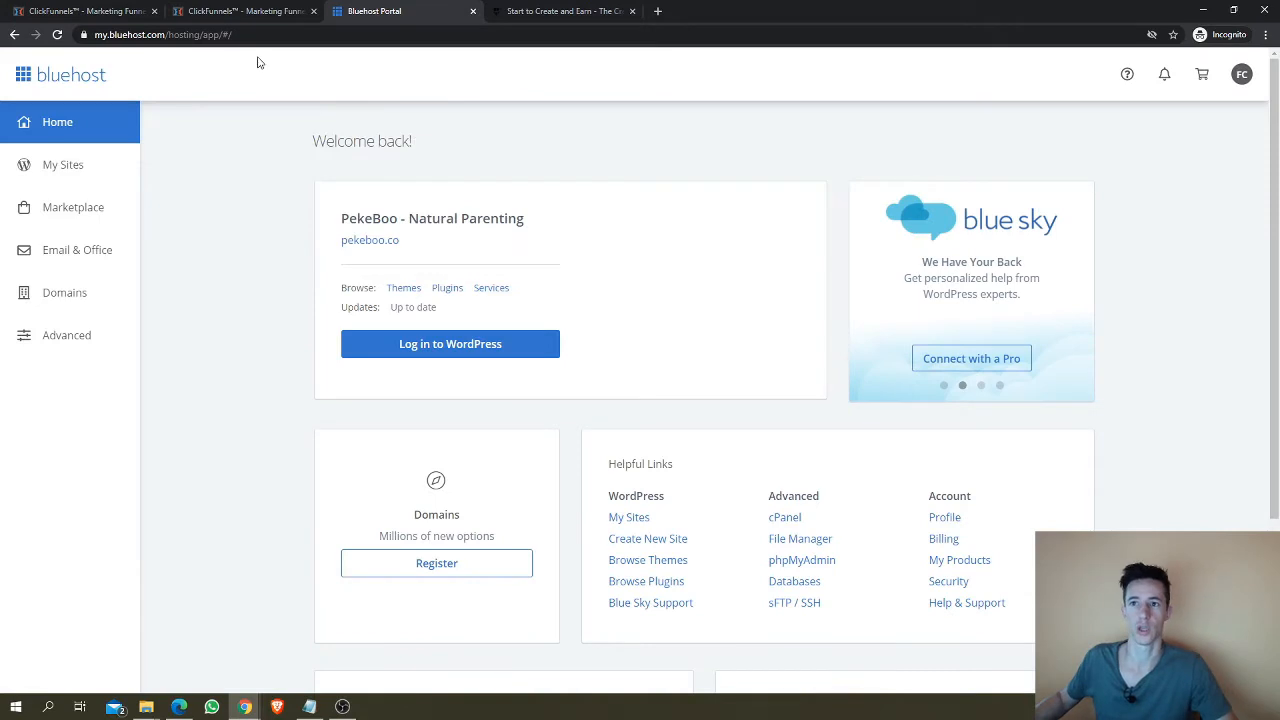
click(65, 295)
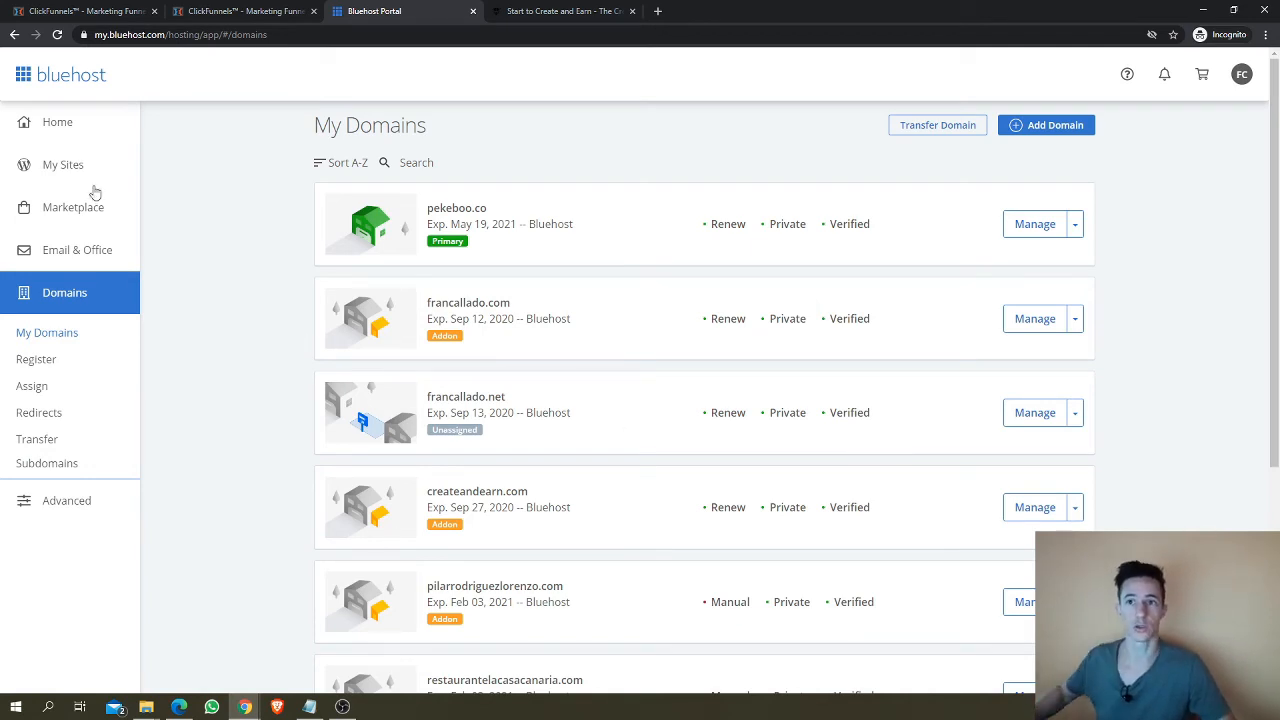
Step: Switch back to ClickFunnels and start adding a new domain to the account
click(122, 12)
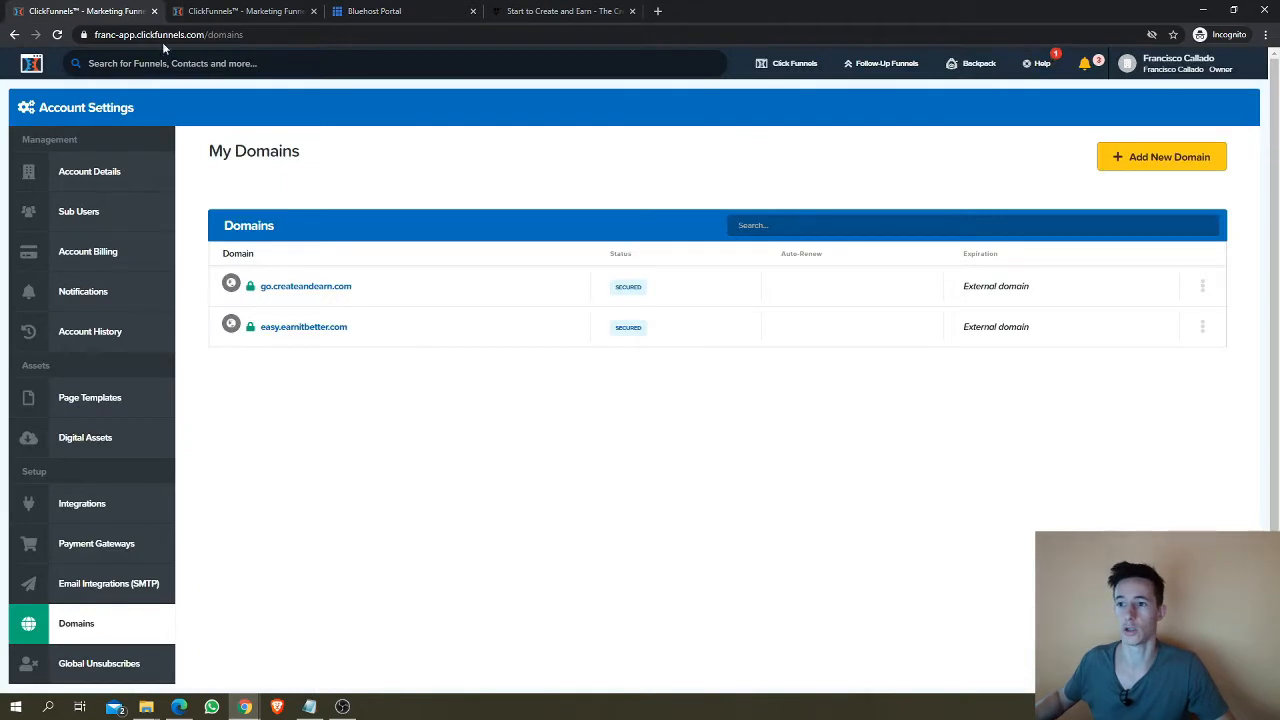
click(1187, 168)
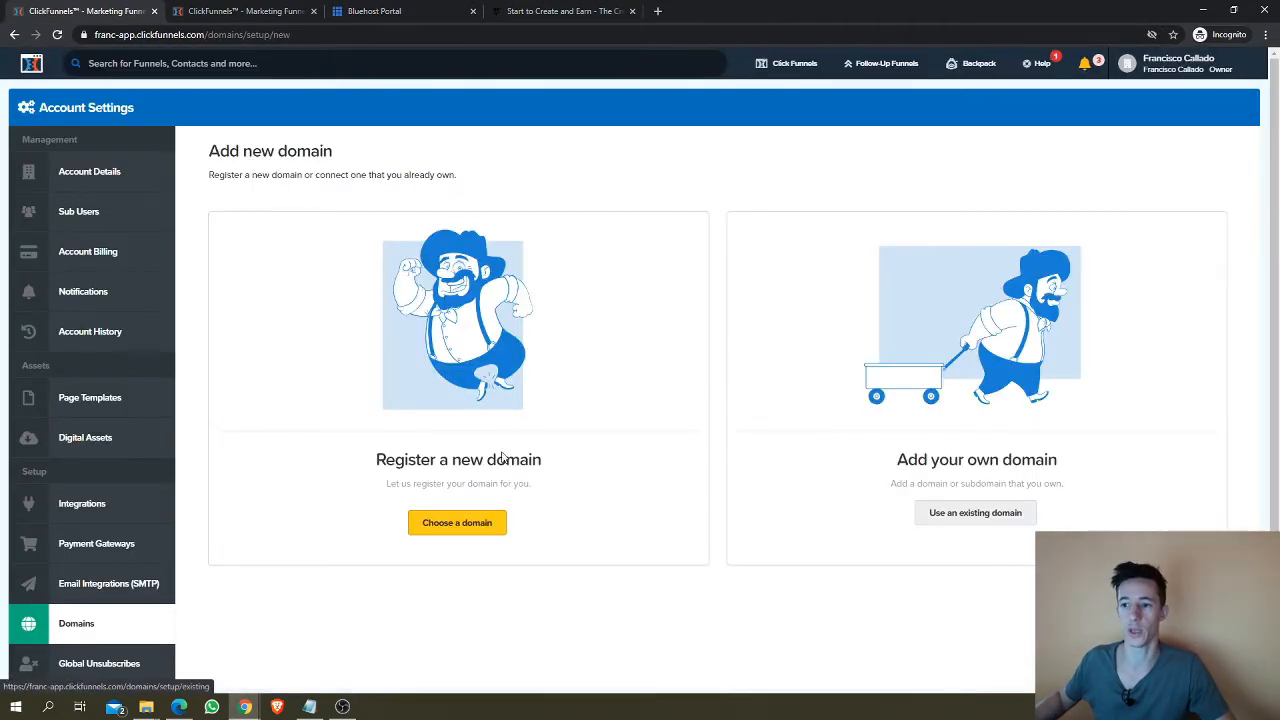
drag(378, 460, 571, 490)
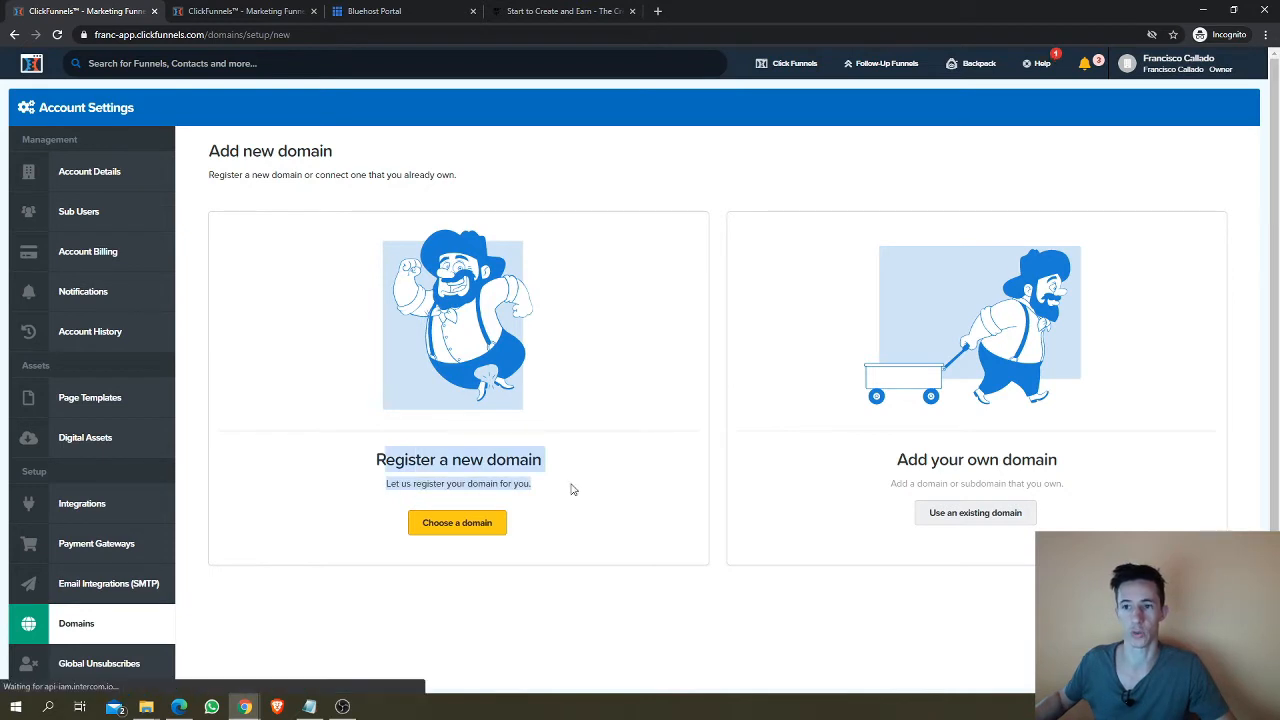
click(517, 466)
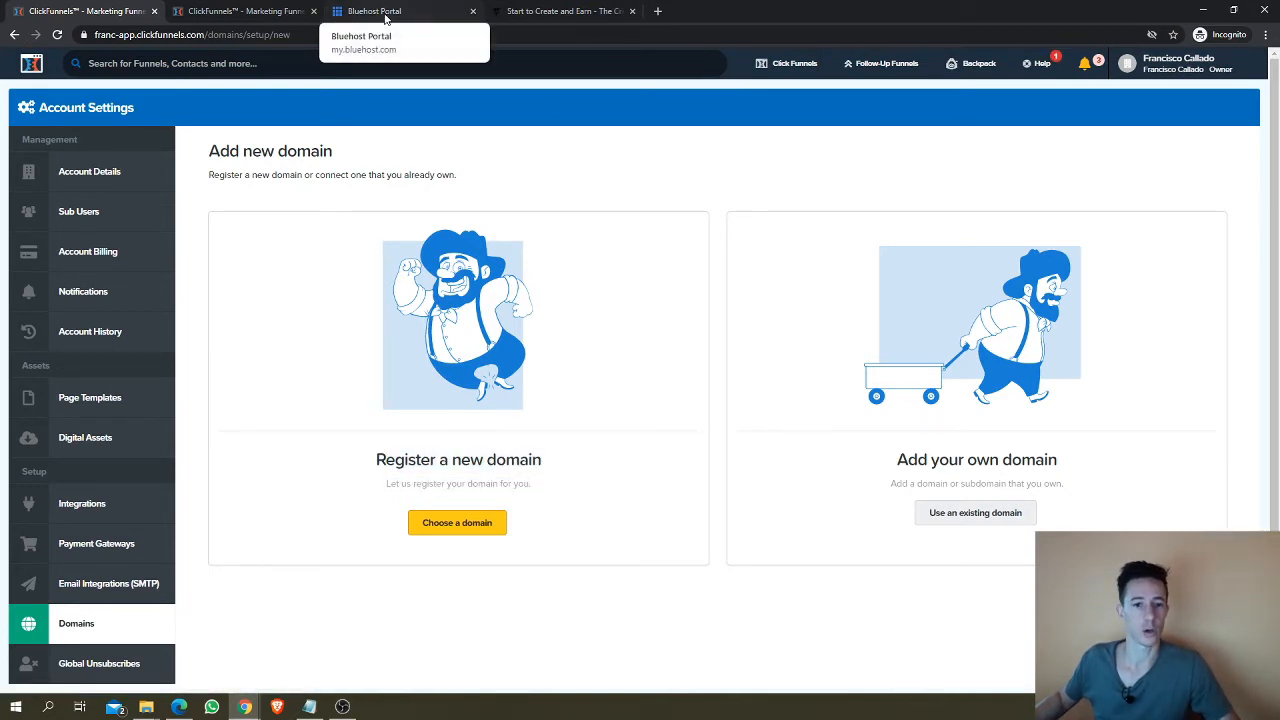
Step: Switch to Bluehost, review the full list of registered domains, and return to ClickFunnels
click(385, 12)
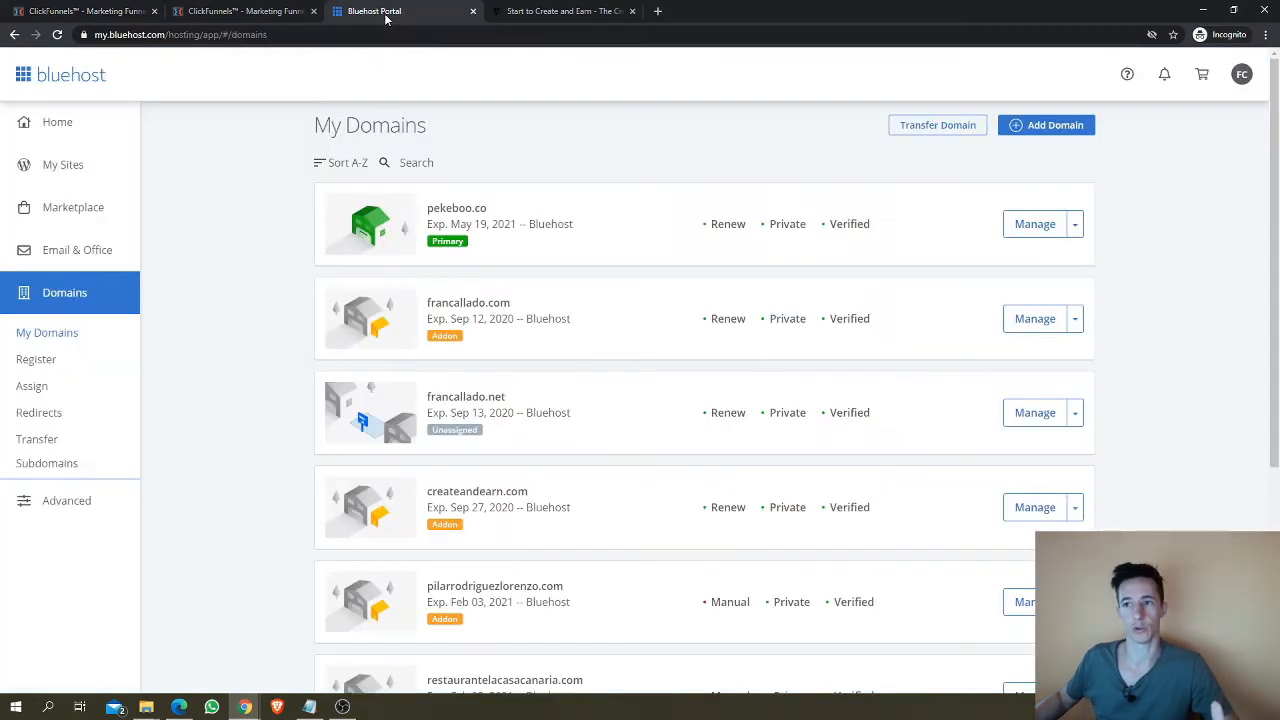
scroll(555, 318, down, 3)
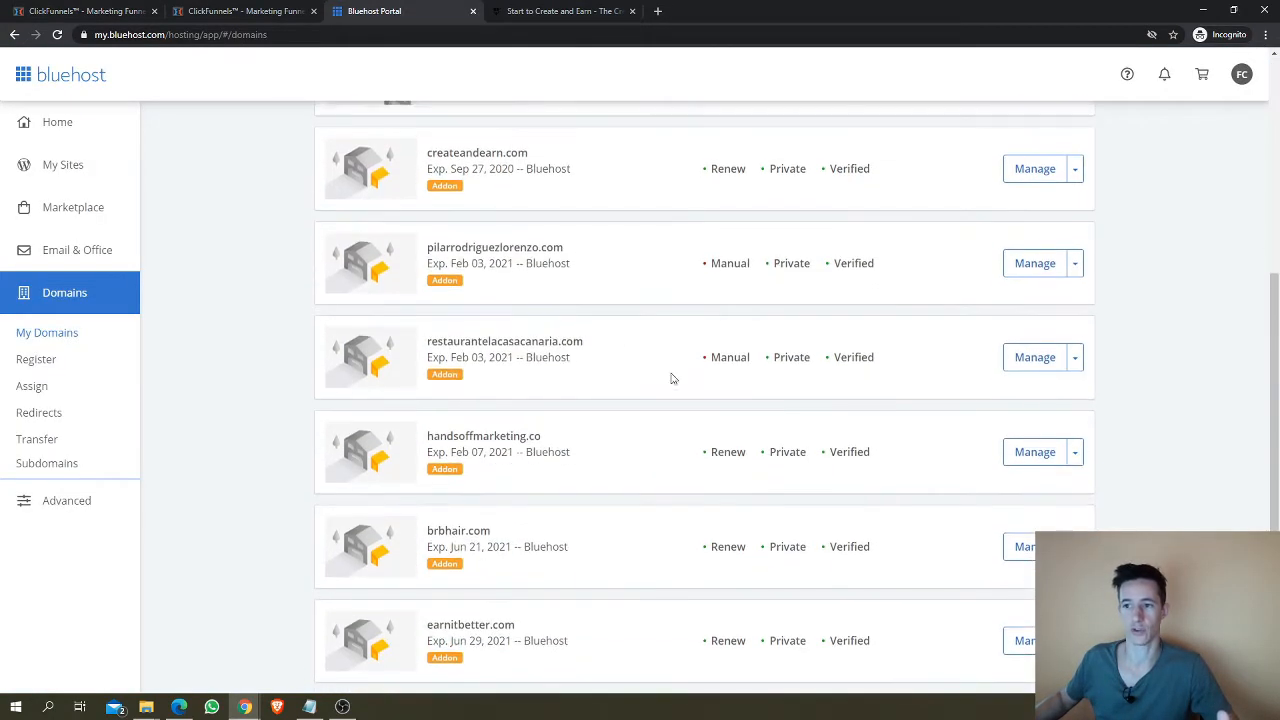
scroll(680, 385, up, 4)
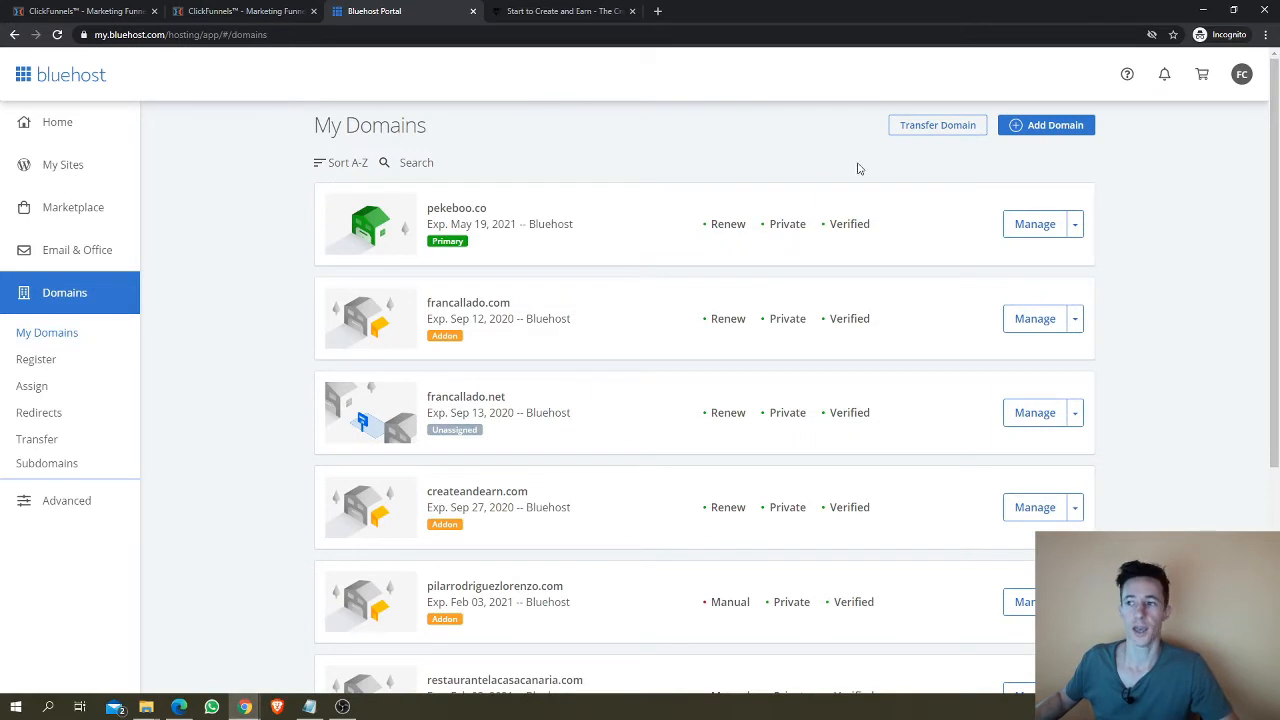
click(96, 16)
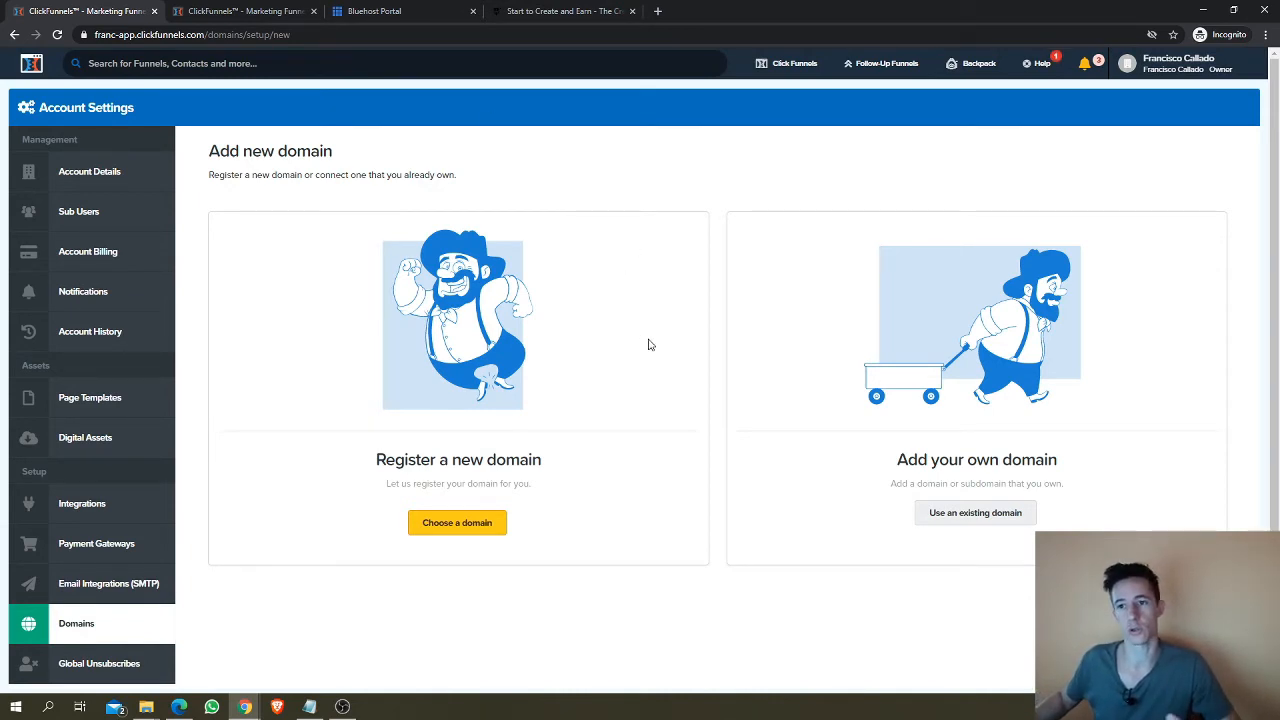
Step: Switch to Bluehost's Subdomains page and create the subdomain creatorshub under createandearn.com
click(397, 16)
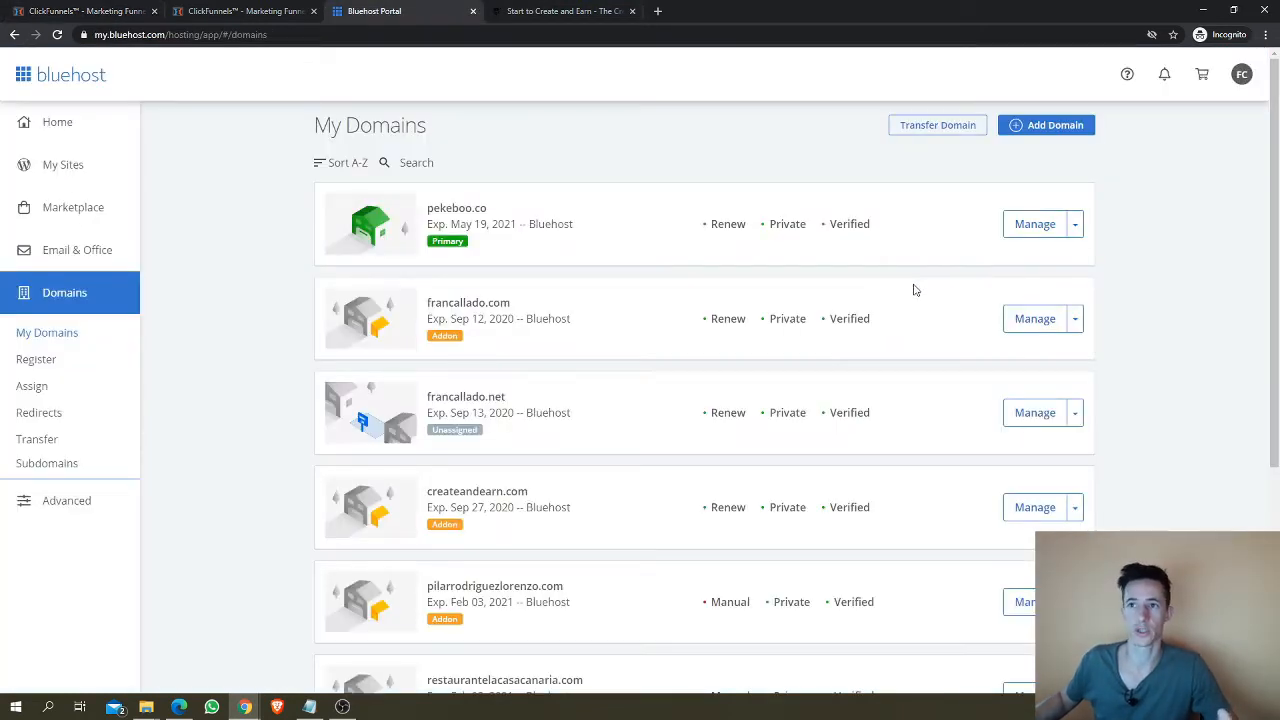
click(62, 466)
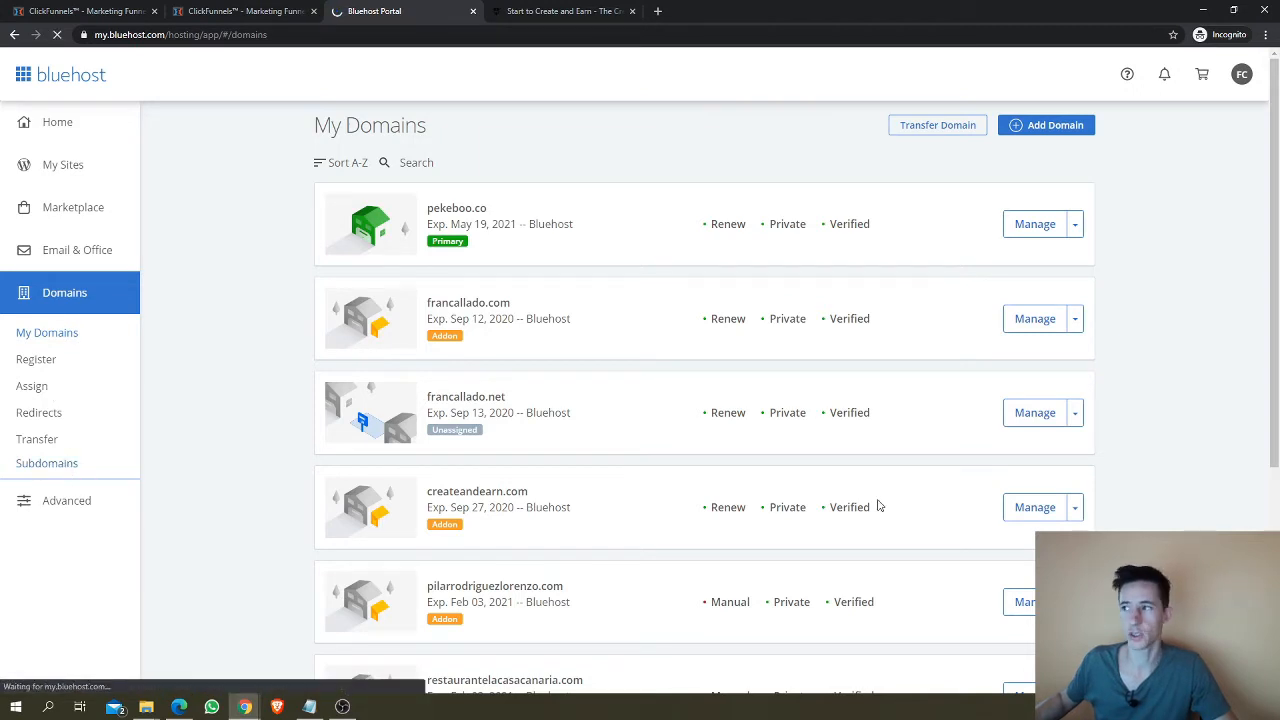
click(612, 297)
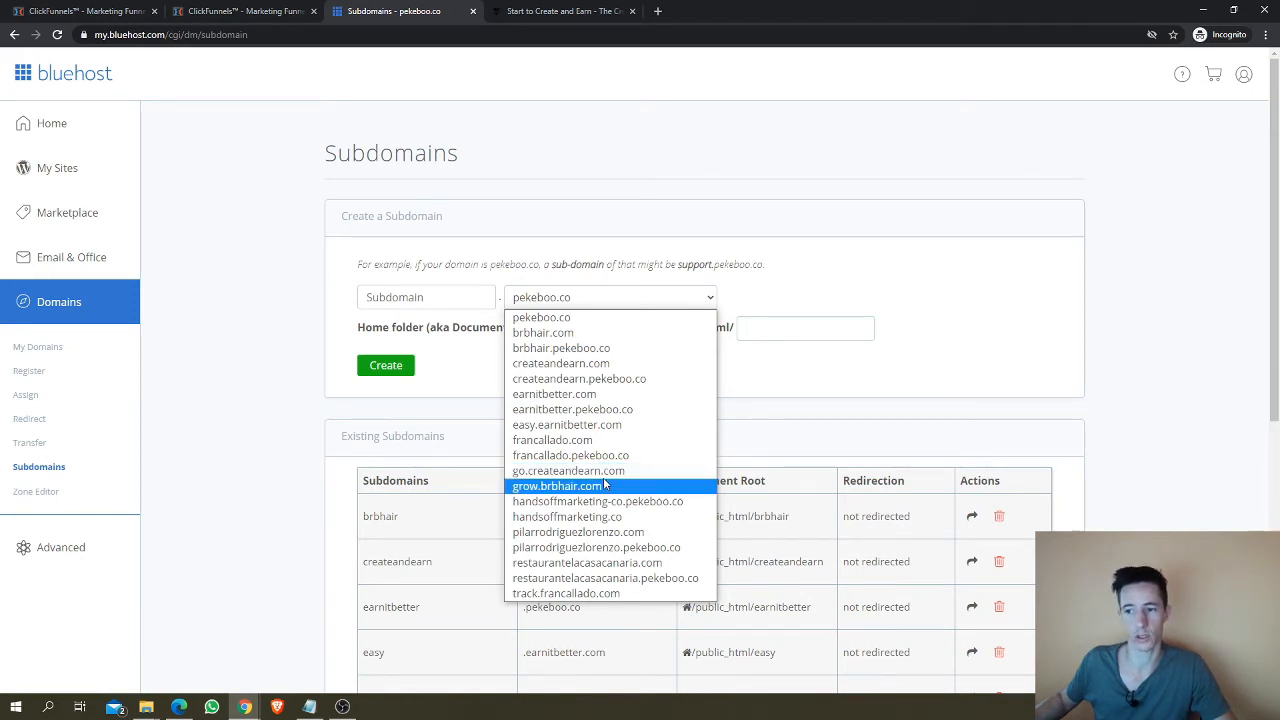
click(577, 366)
click(435, 297)
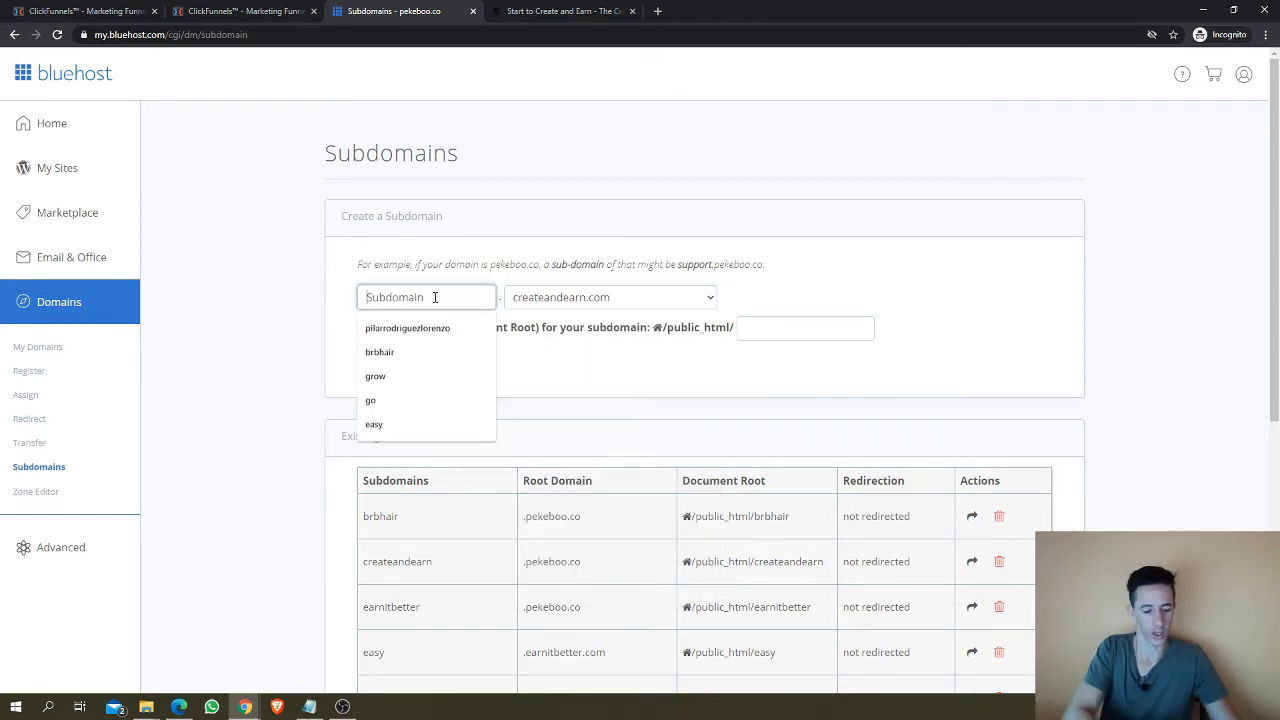
text(creator)
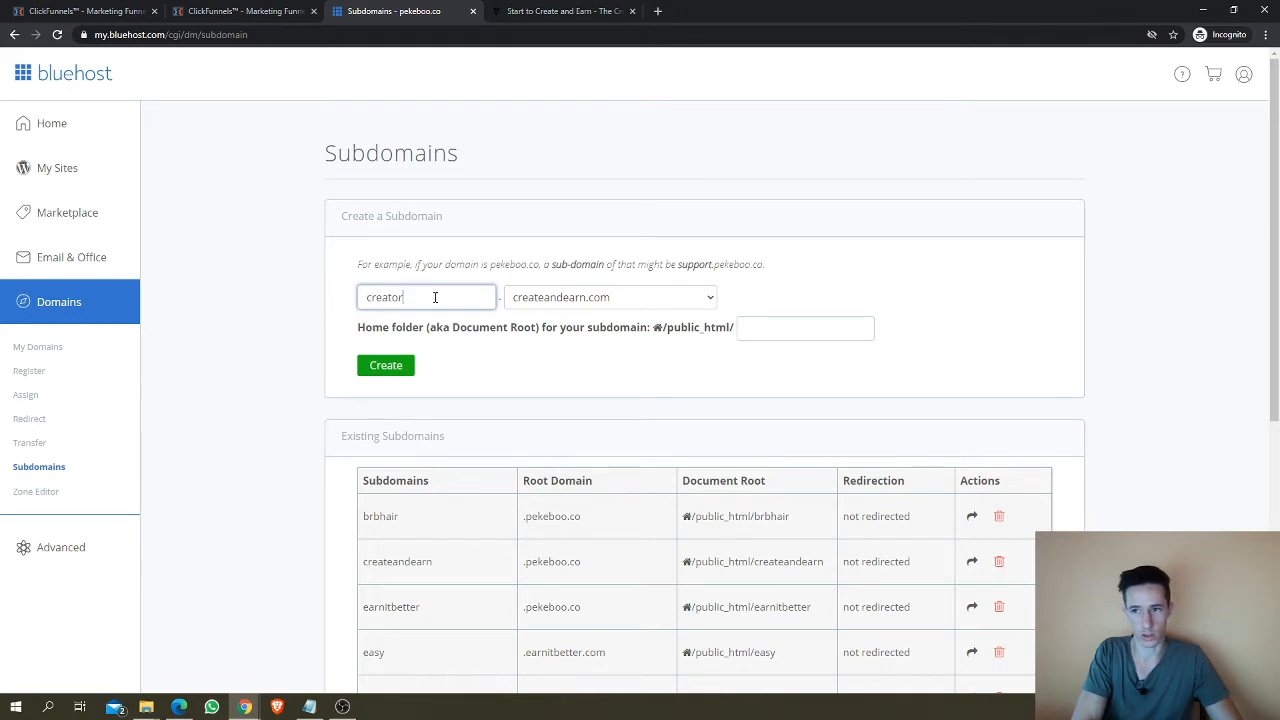
text(shub)
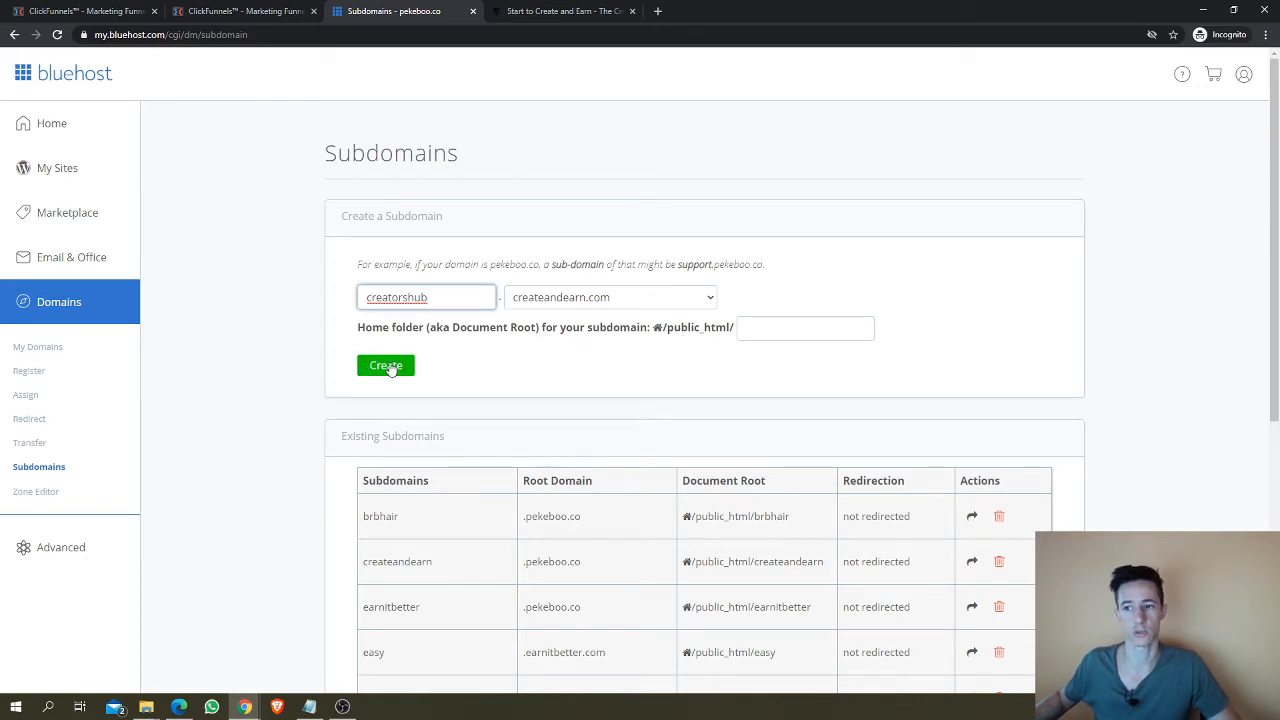
click(388, 366)
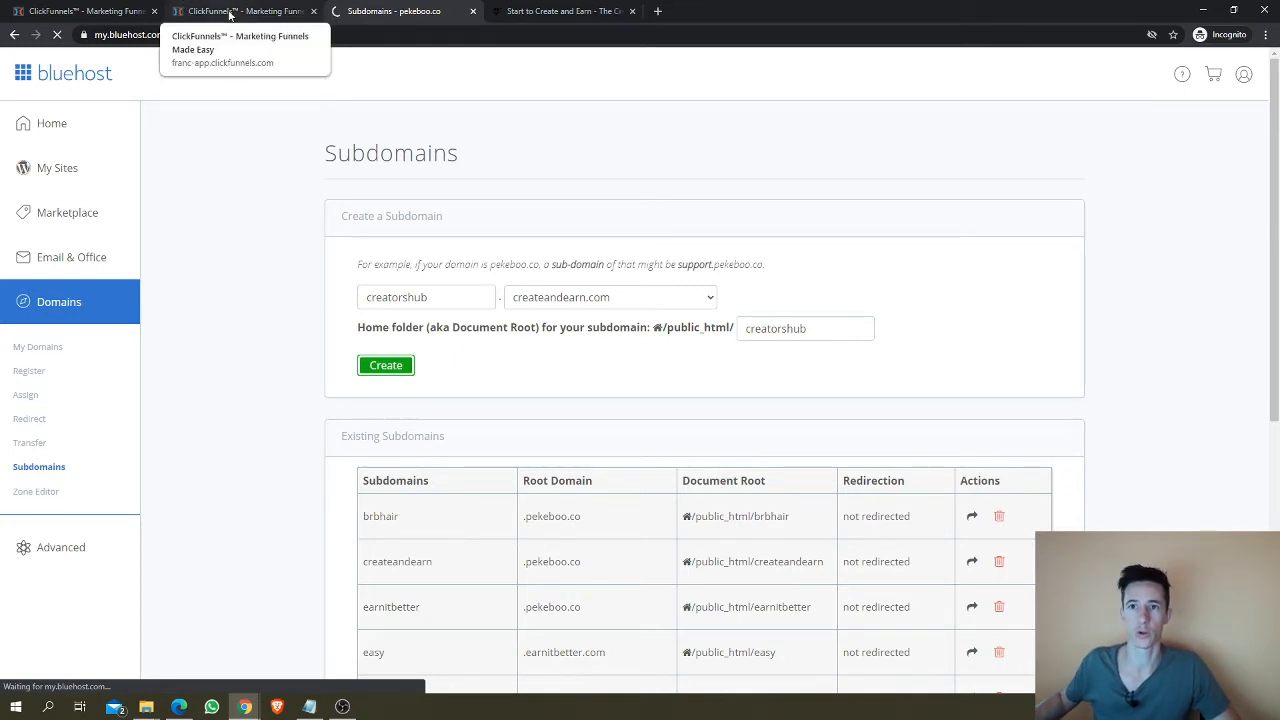
Step: Switch to ClickFunnels and choose to connect an existing domain instead of registering a new one
click(129, 10)
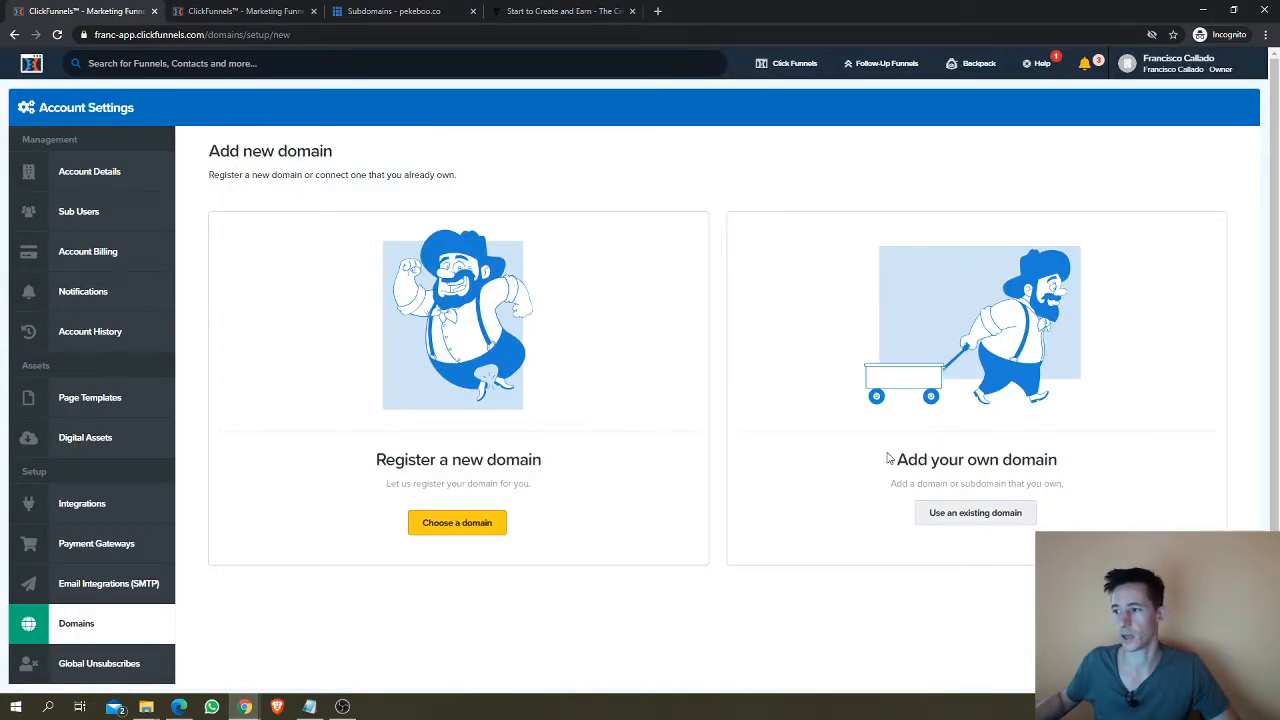
drag(889, 459, 1048, 463)
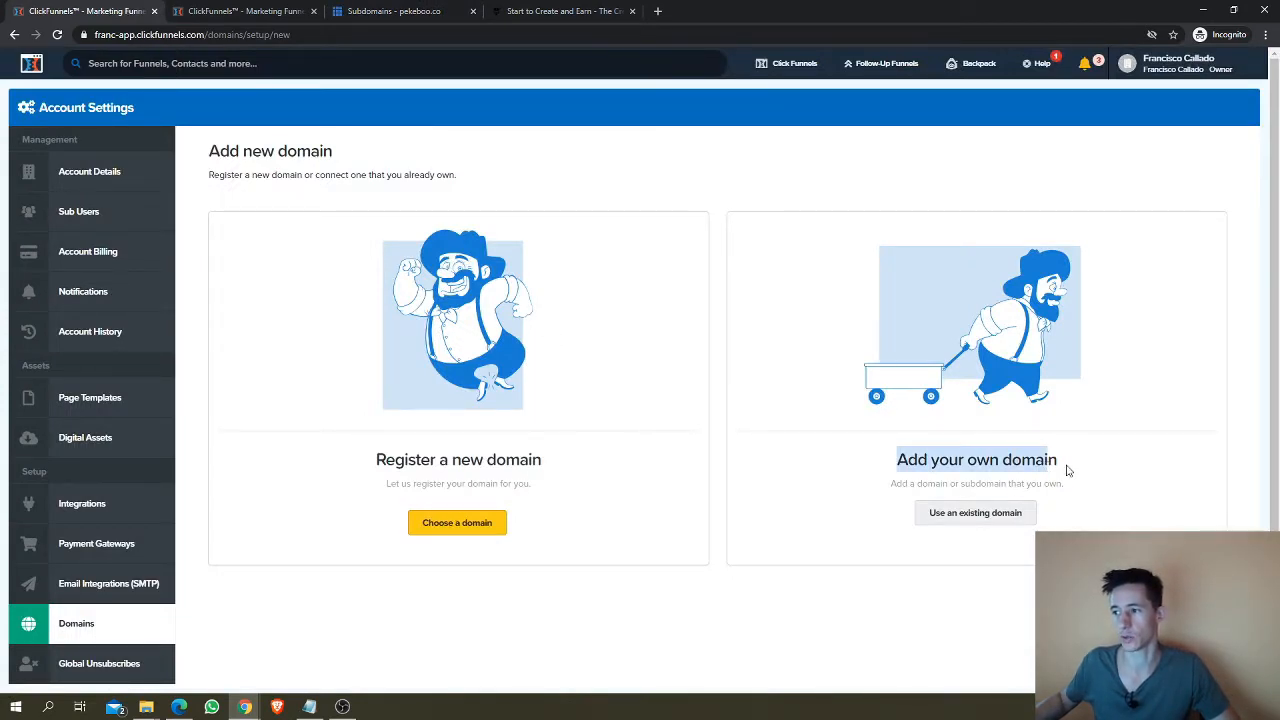
click(960, 512)
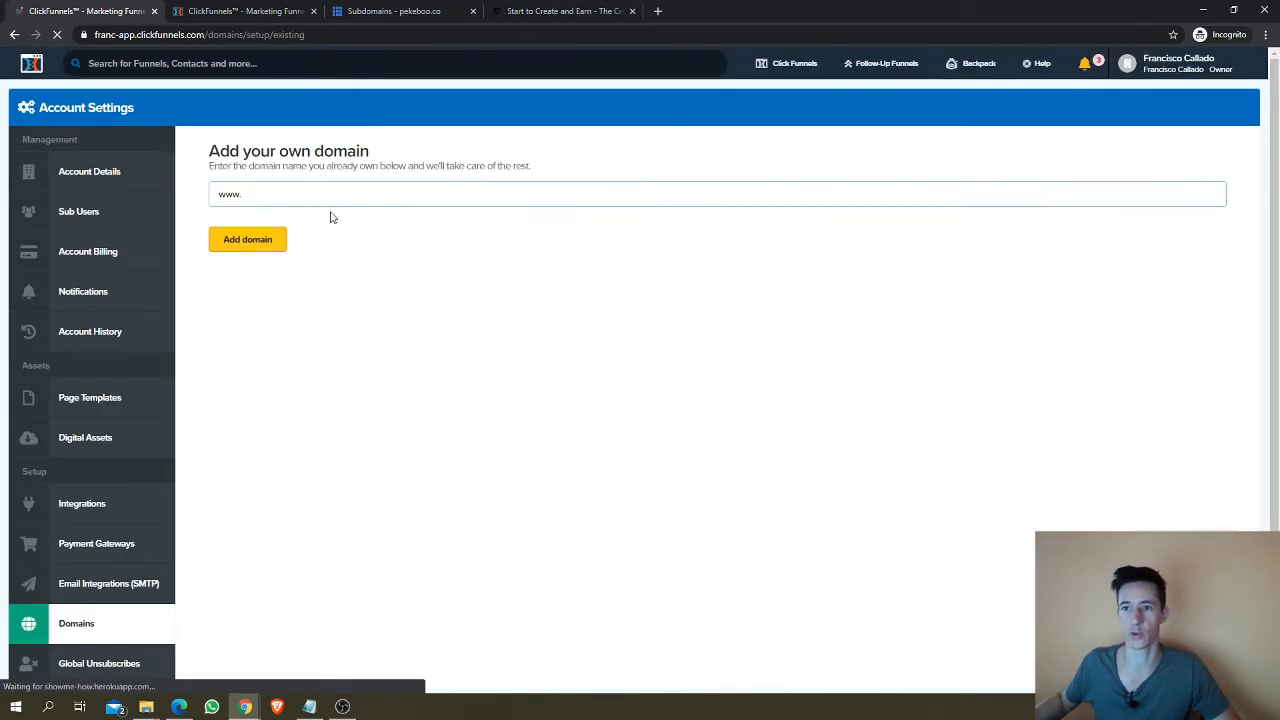
drag(263, 190, 208, 188)
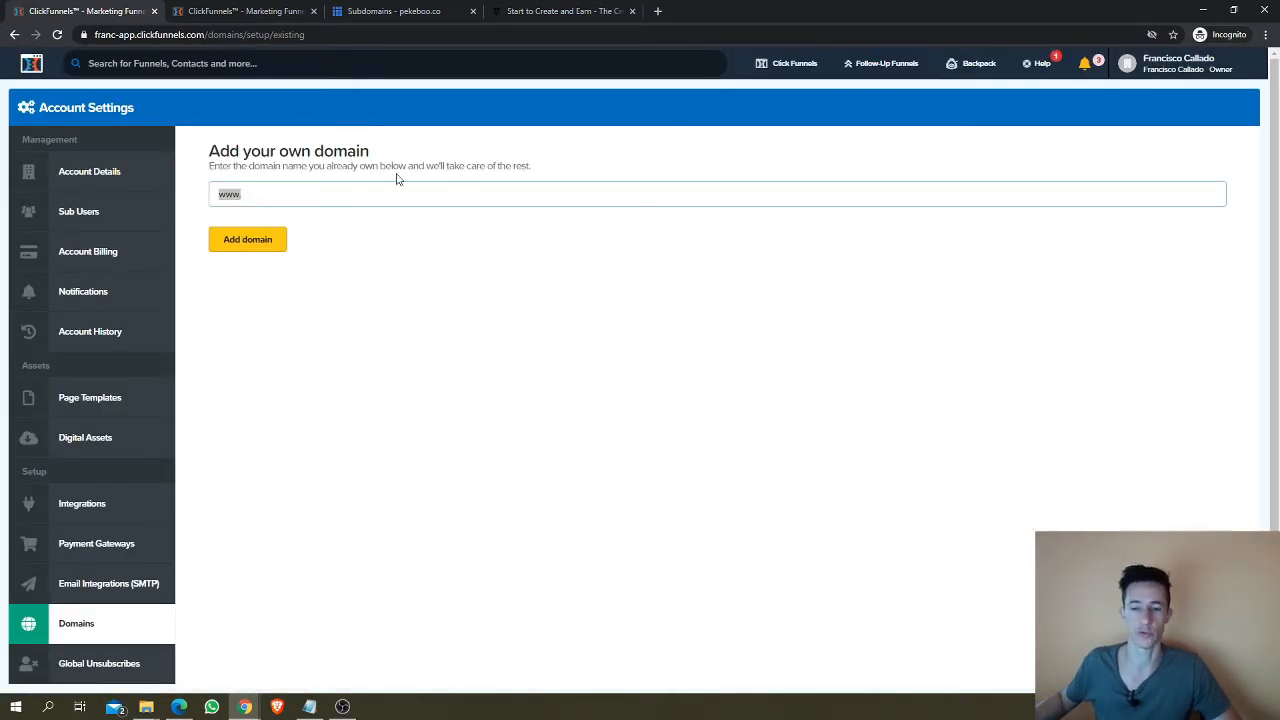
text(c)
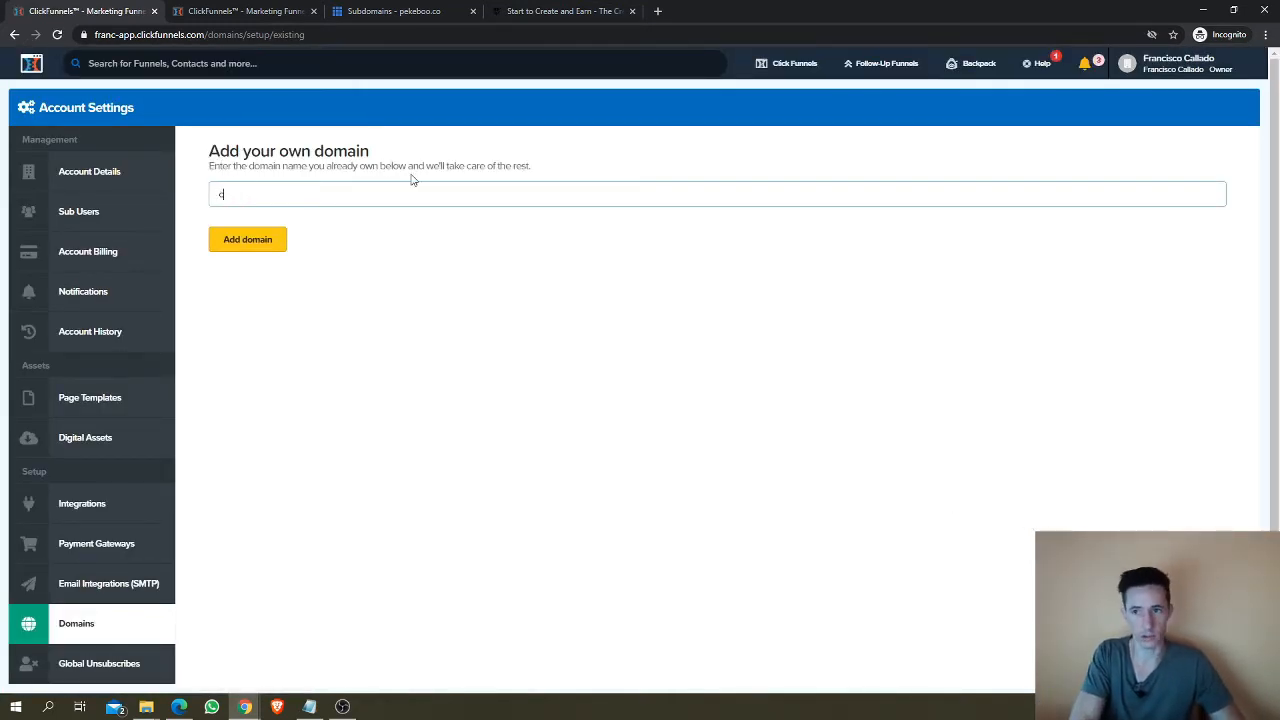
text(reators)
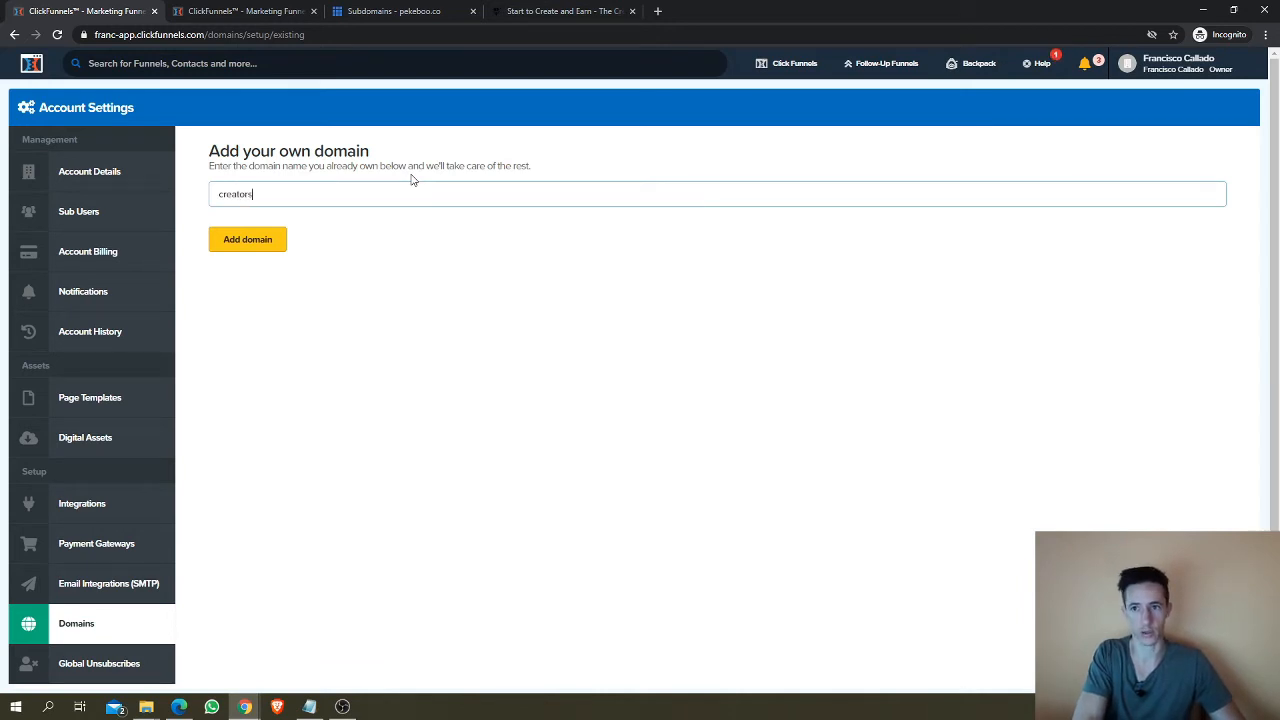
text(hub.cre)
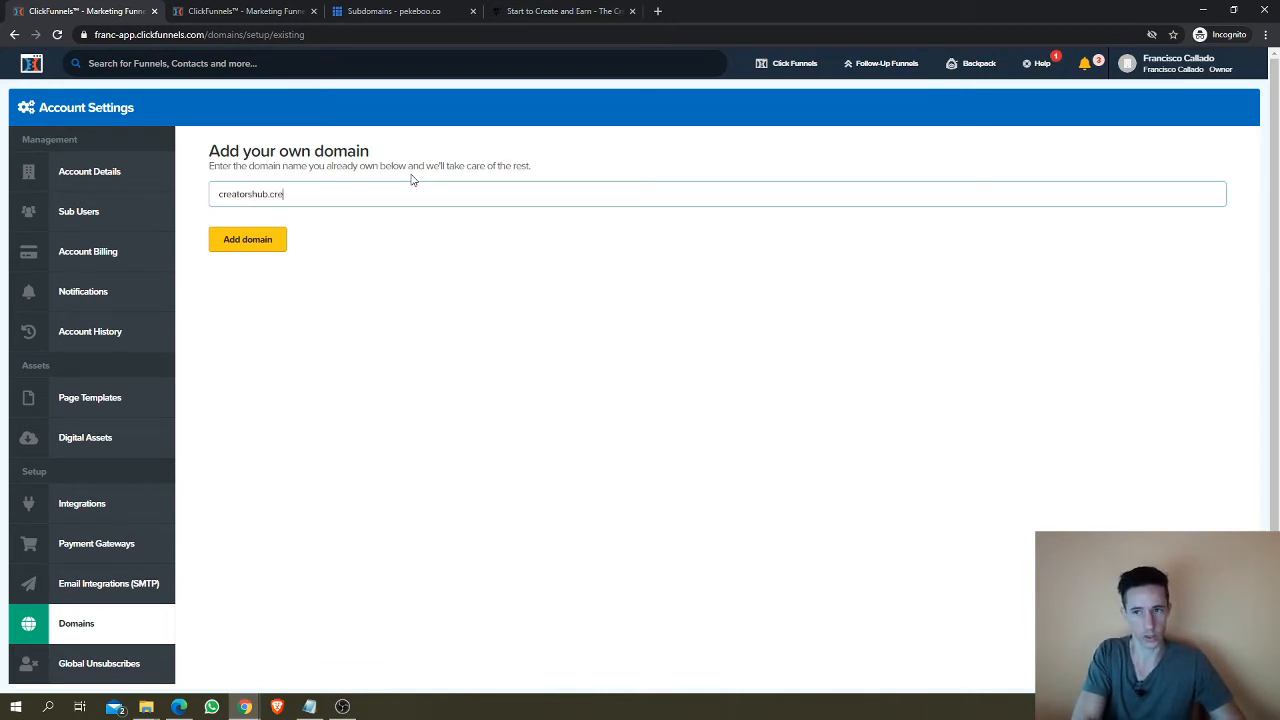
text(ateandear)
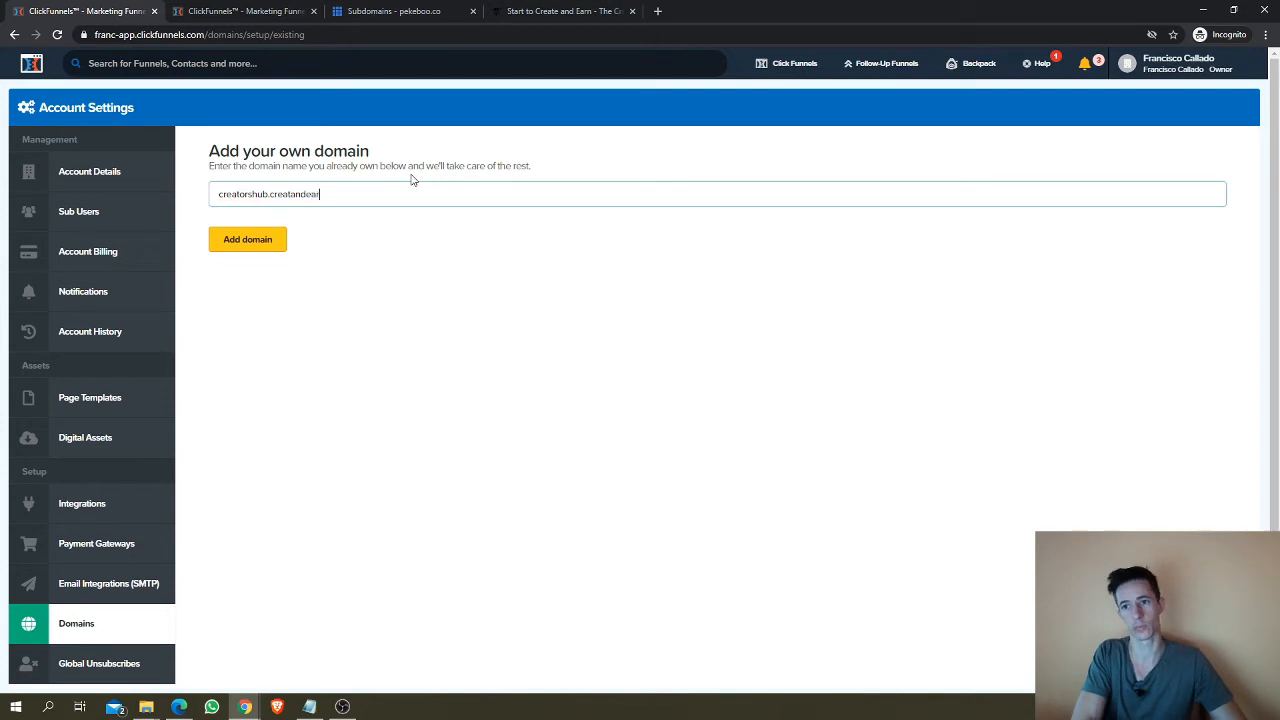
text(n.com)
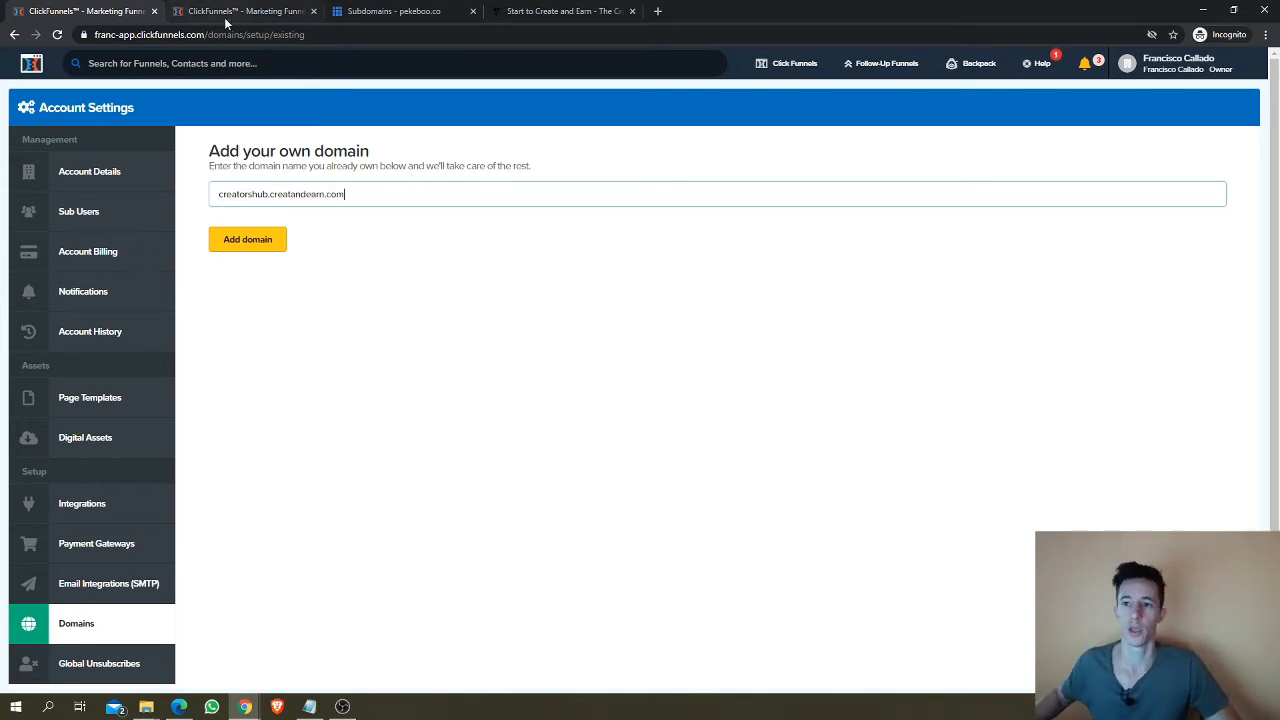
click(251, 252)
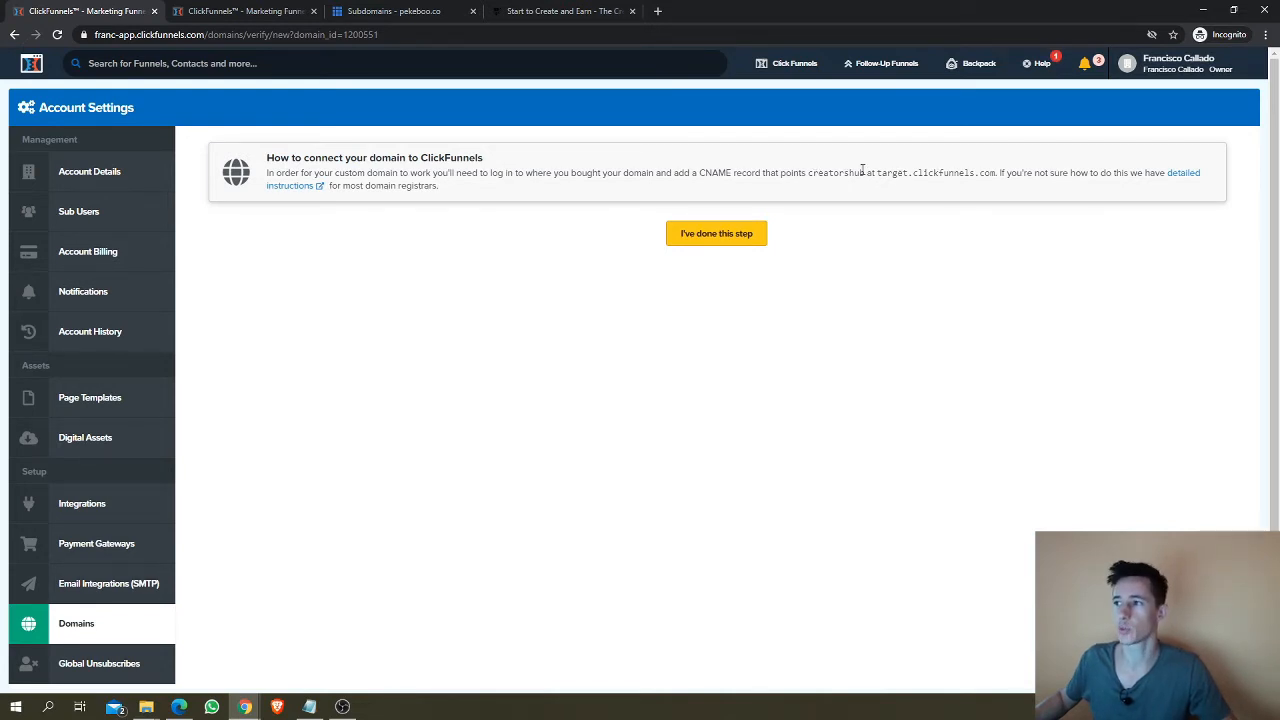
Step: Switch to Bluehost and load the createandearn.com domain in the DNS Zone Editor
key(ctrl+3)
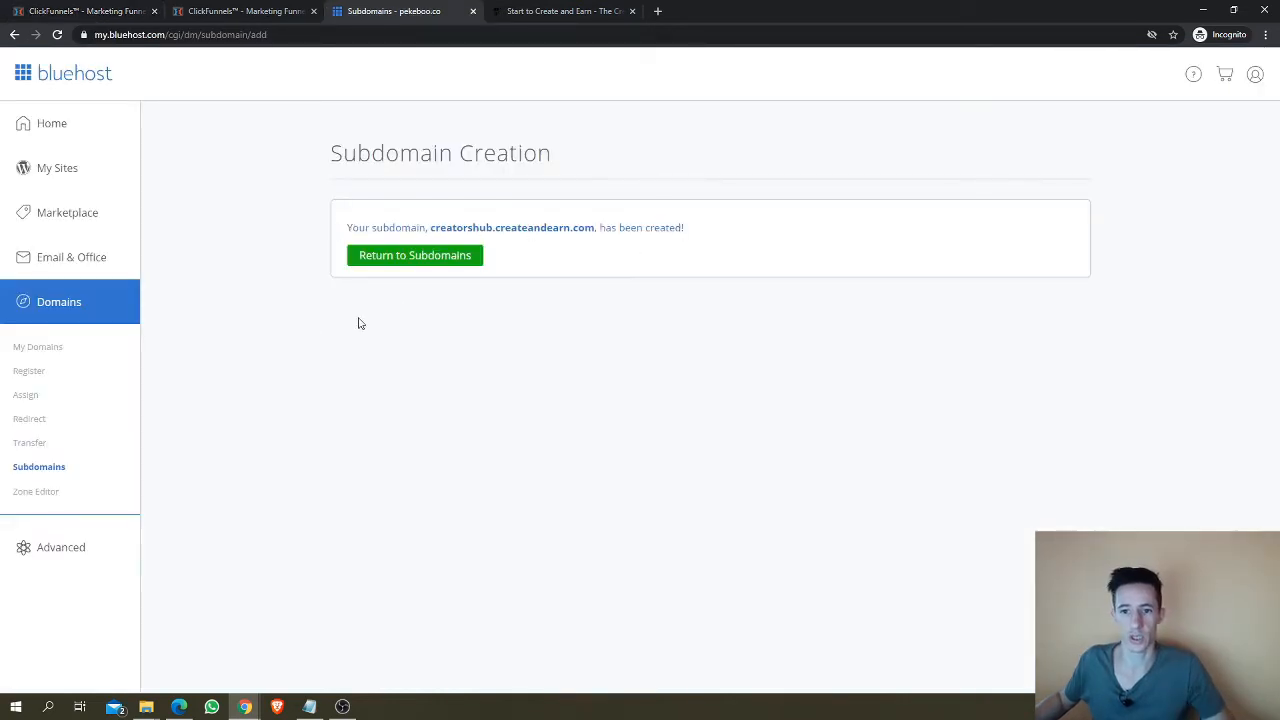
click(37, 494)
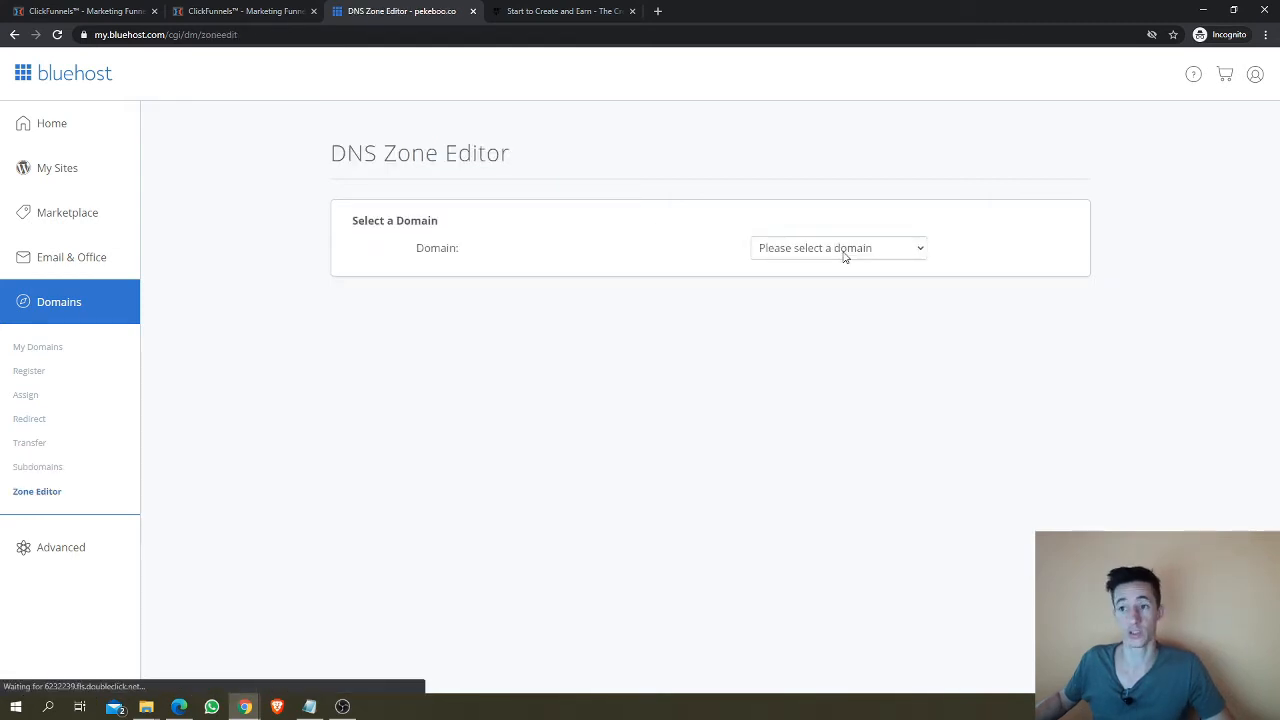
click(845, 250)
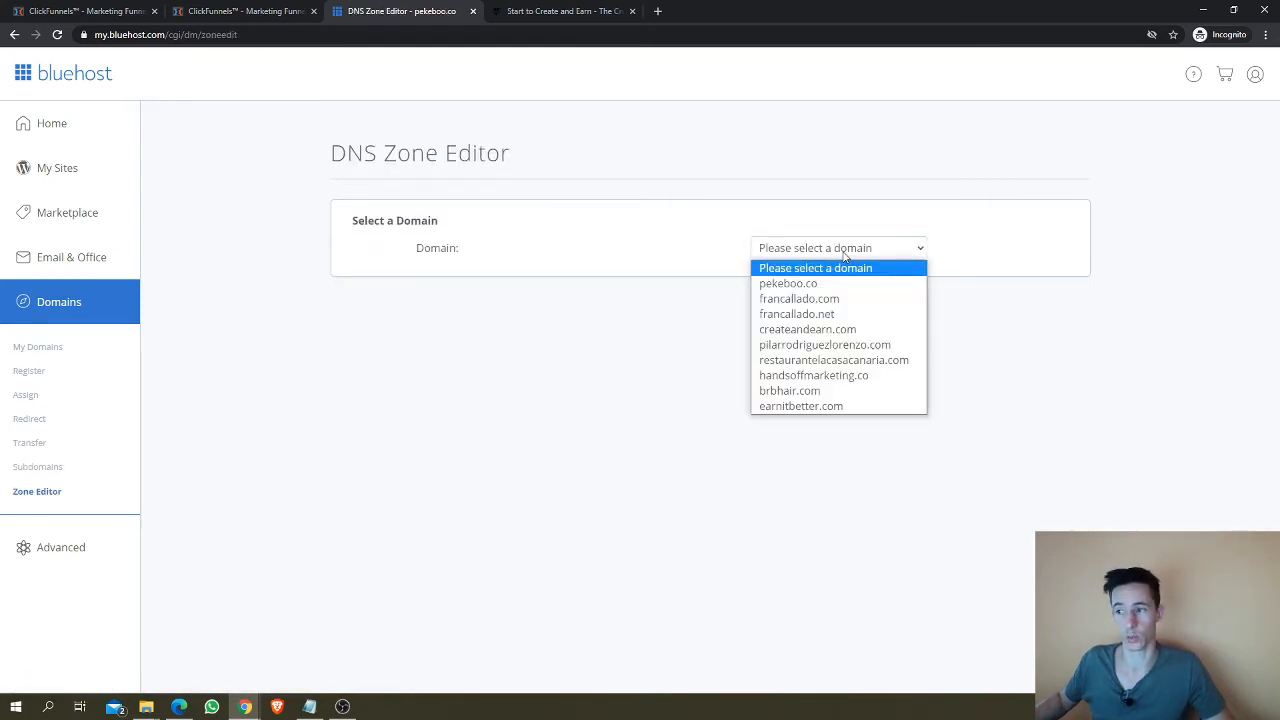
click(807, 329)
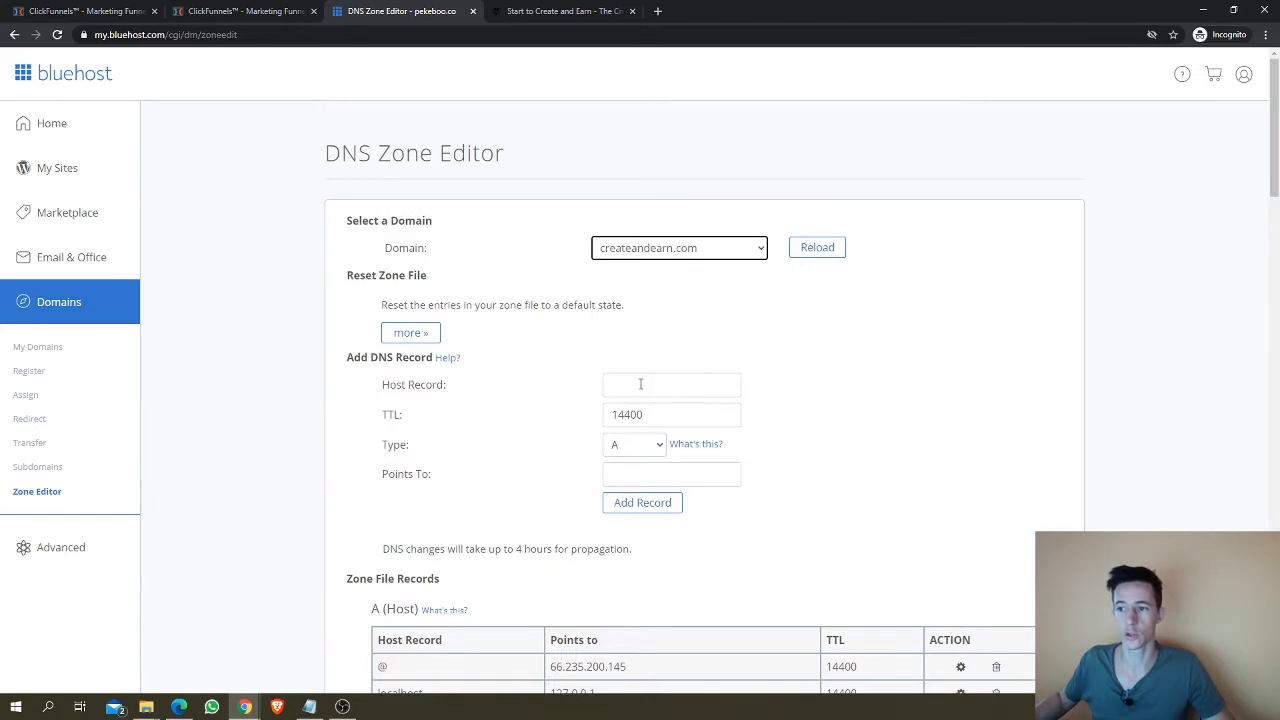
Step: Enter creatorshub as the new DNS record's host and set the record type to CNAME
click(640, 384)
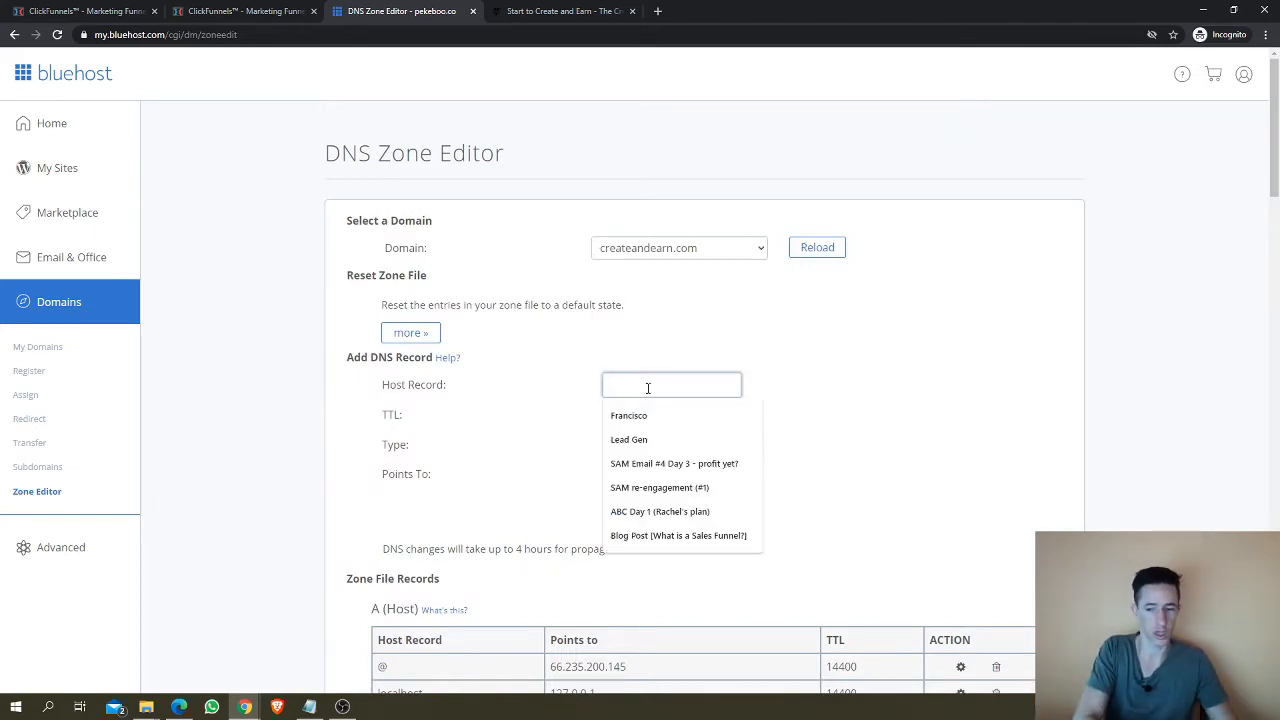
text(cre)
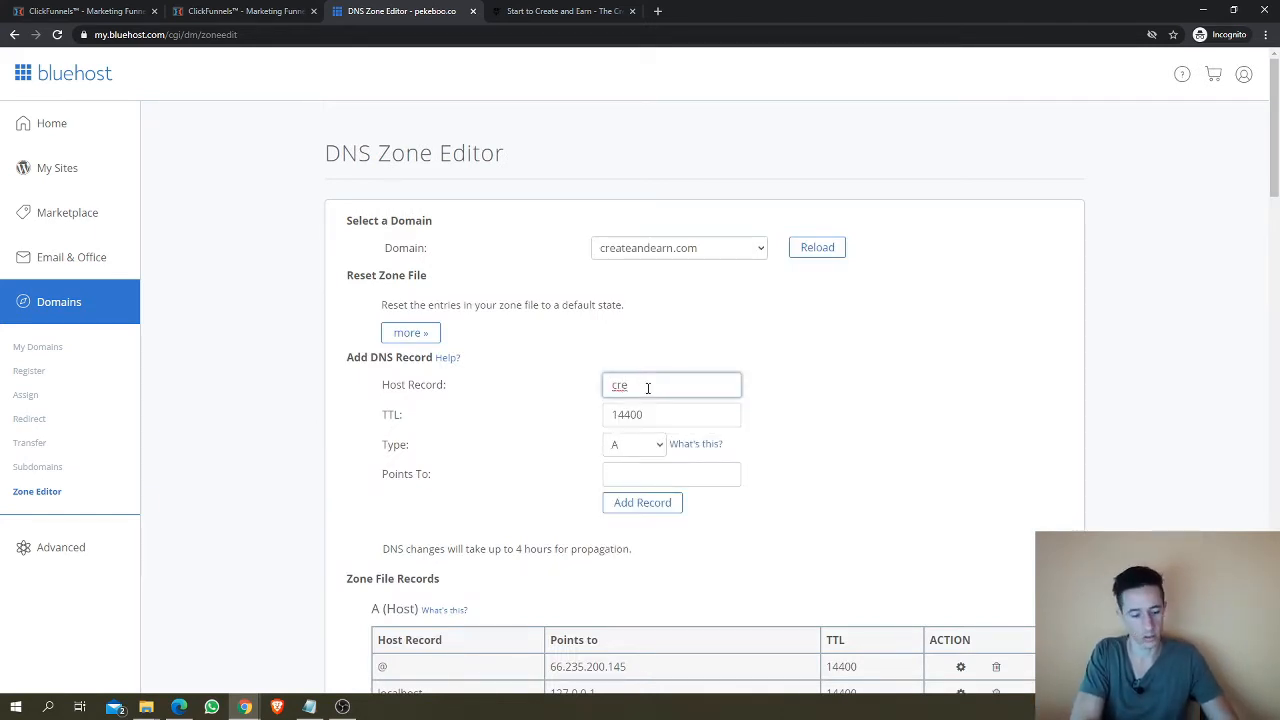
text(atorshub)
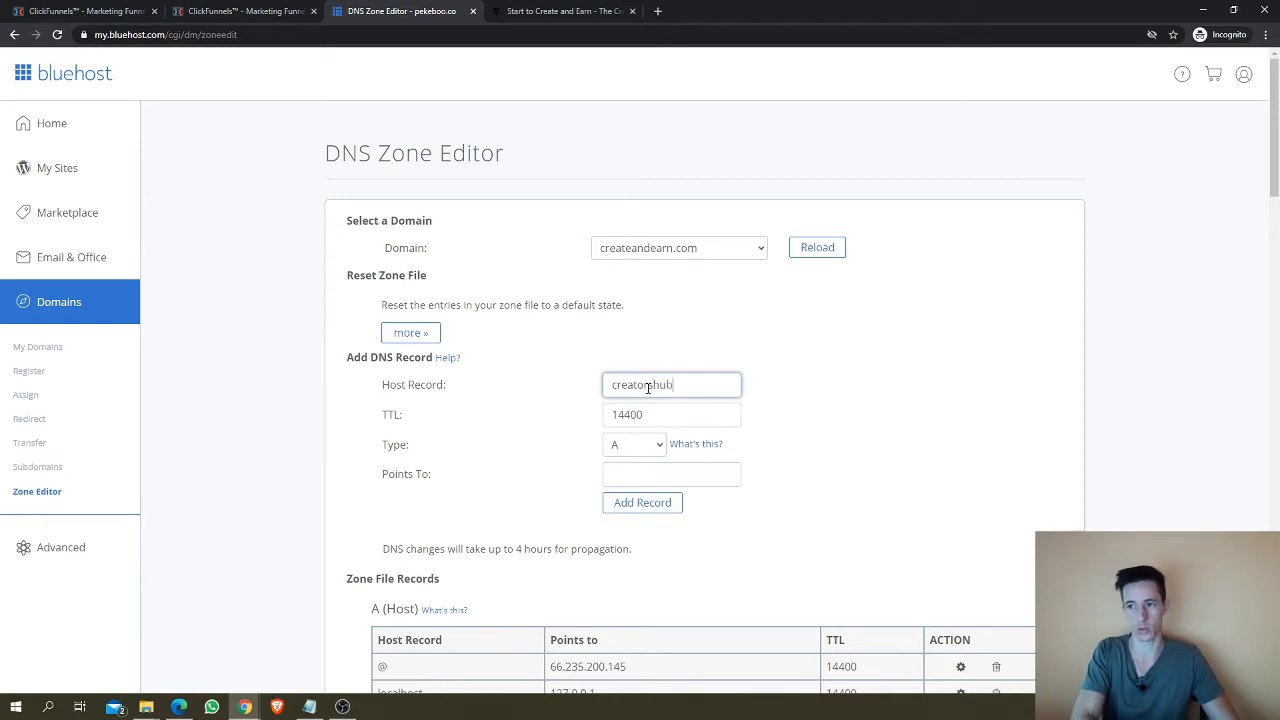
double_click(648, 388)
click(668, 390)
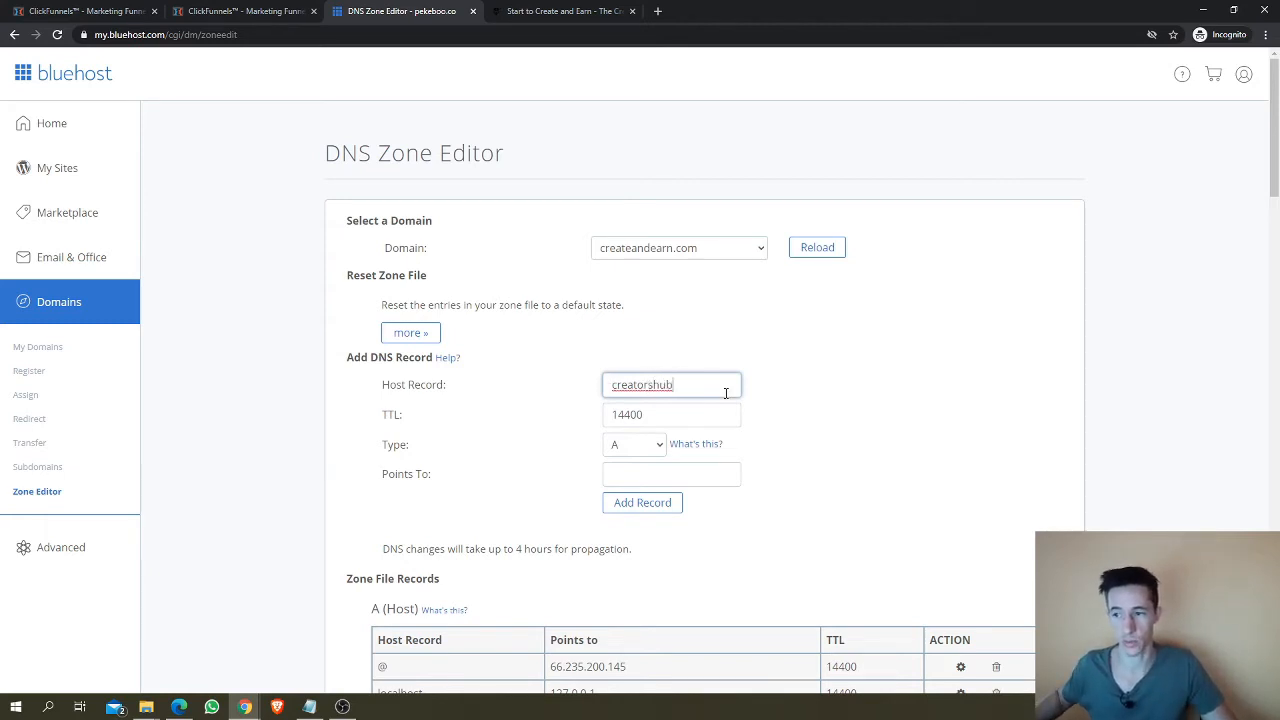
click(643, 446)
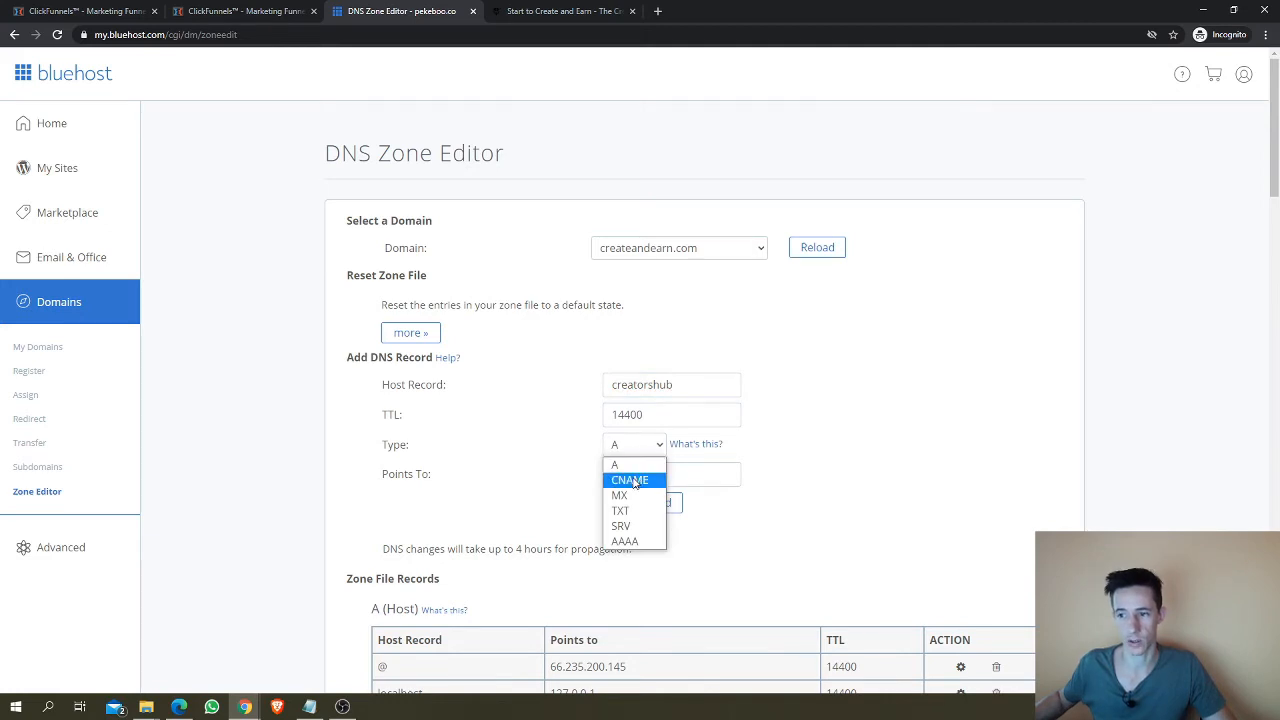
click(634, 481)
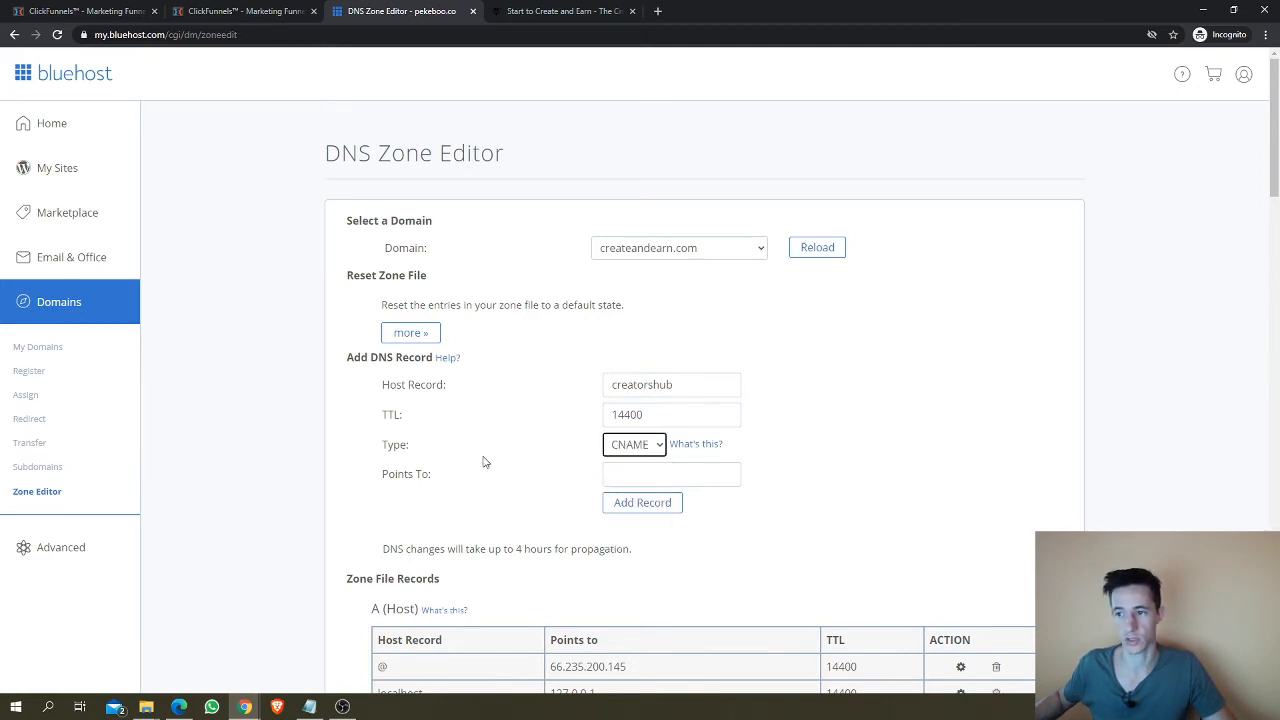
Step: Point the creatorshub CNAME record to target.clickfunnels.com and try to add it
click(640, 472)
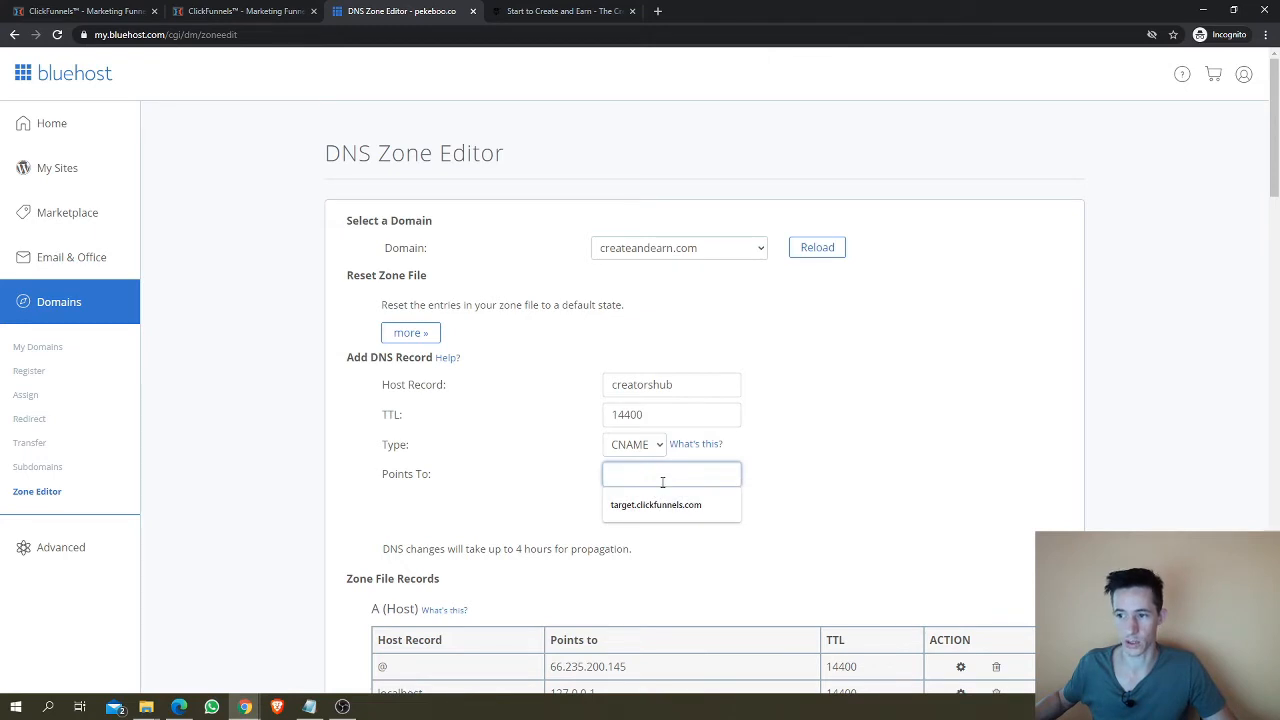
key(Down)
key(Return)
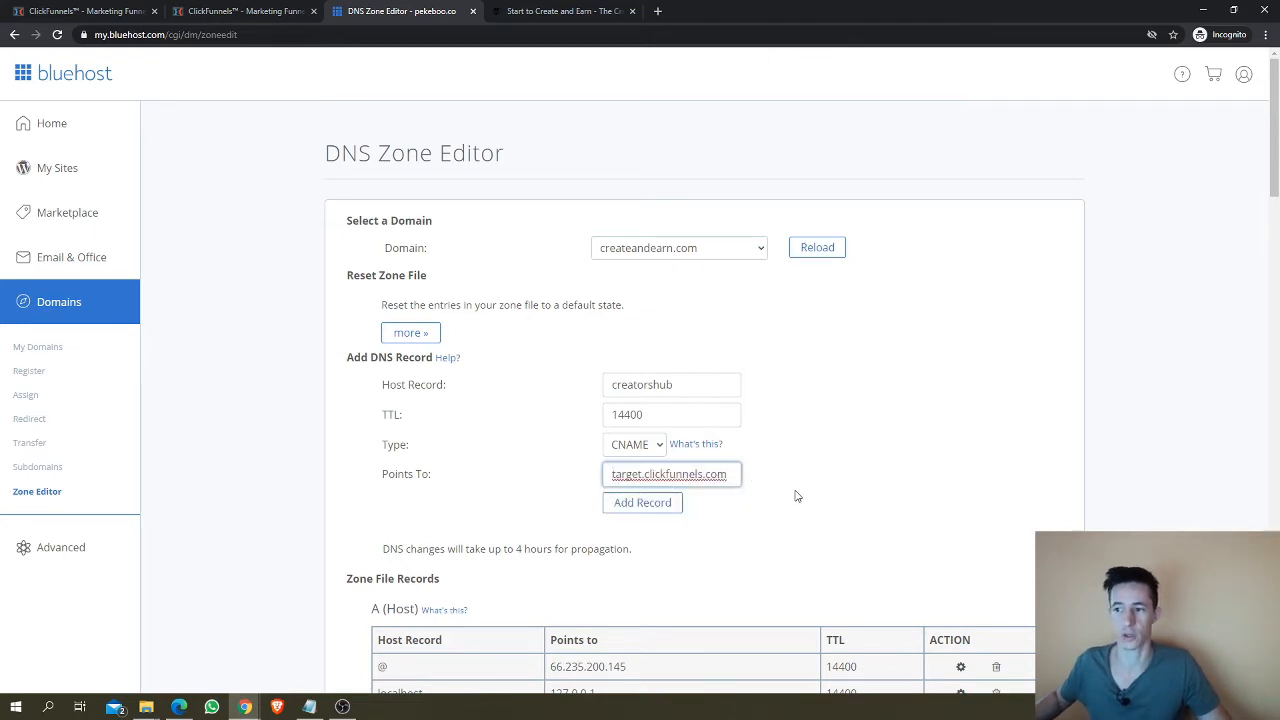
scroll(800, 495, down, 1)
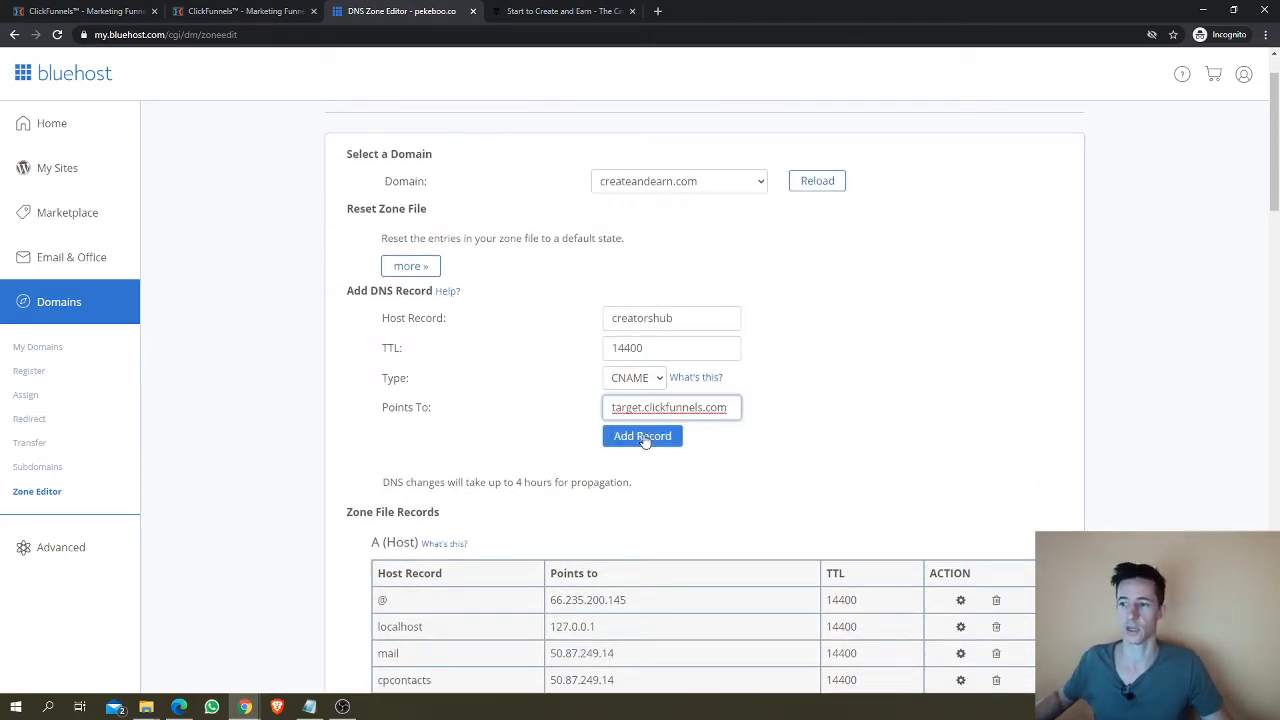
click(645, 441)
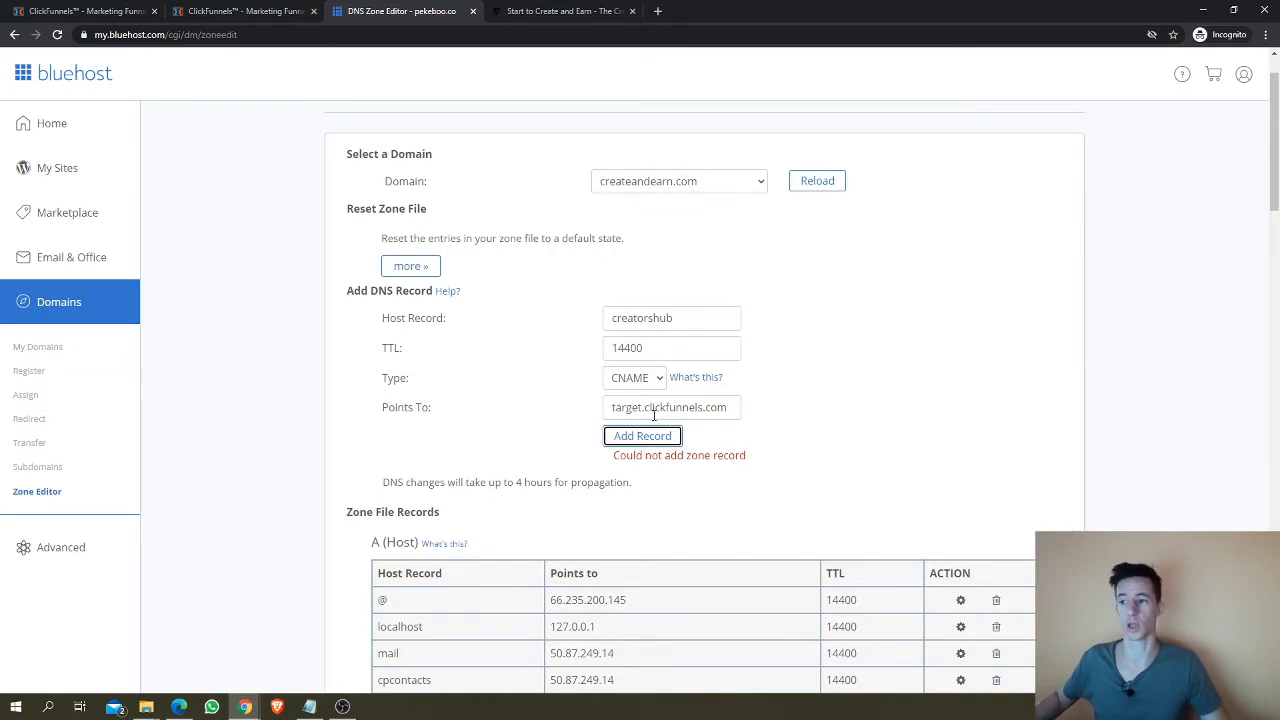
Step: Find the existing creatorshub entry among the A (Host) records and delete it
scroll(762, 411, down, 2)
scroll(773, 406, down, 3)
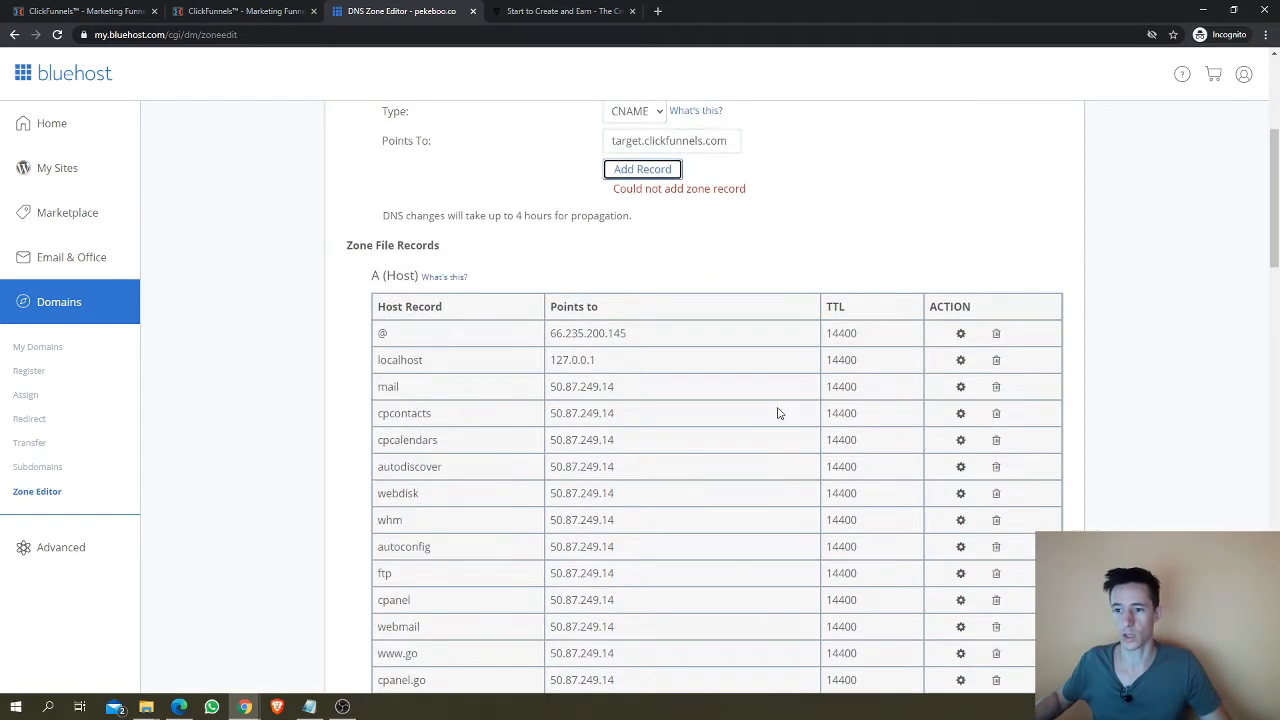
scroll(749, 400, down, 2)
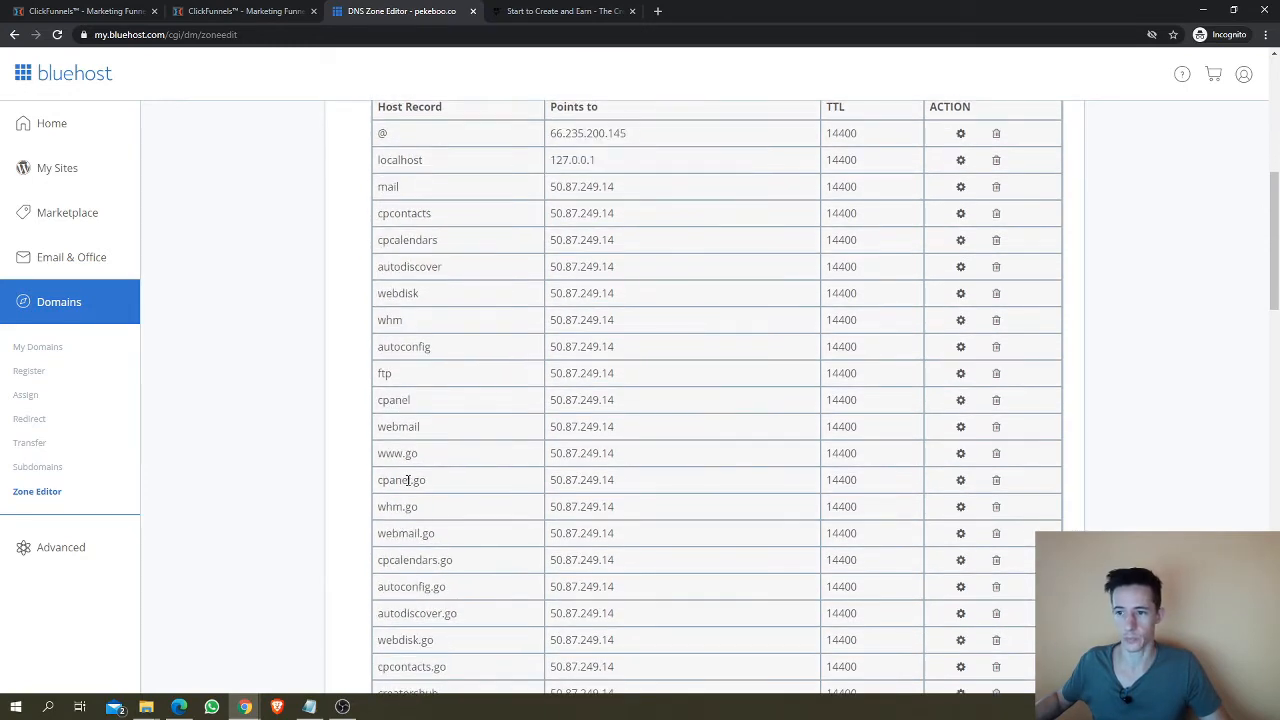
scroll(455, 435, down, 1)
scroll(405, 273, up, 2)
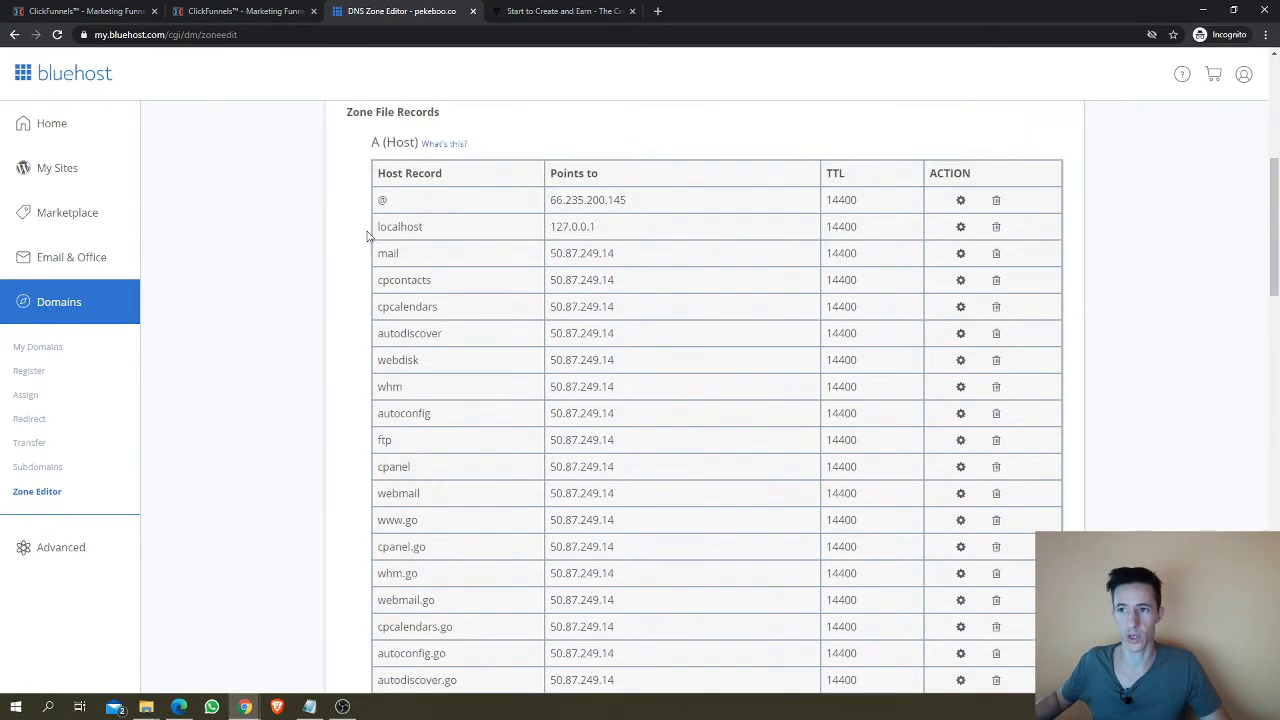
scroll(486, 331, down, 2)
scroll(486, 331, down, 4)
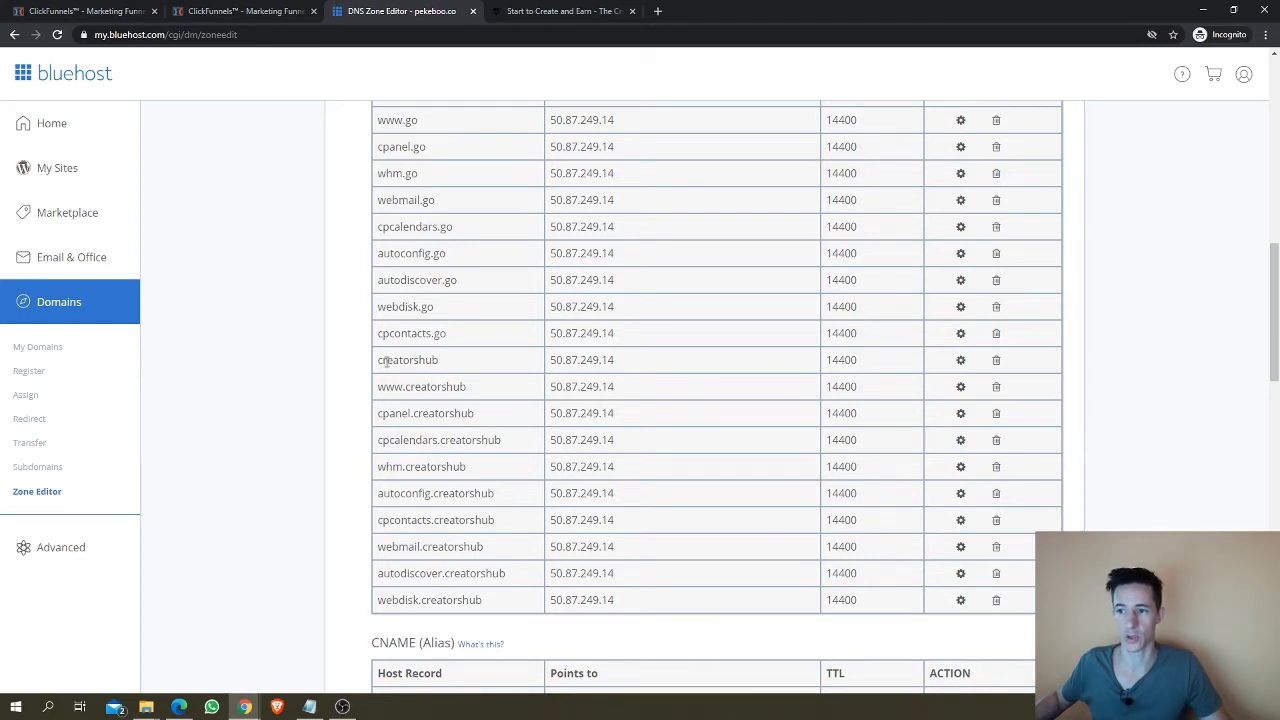
drag(380, 362, 450, 366)
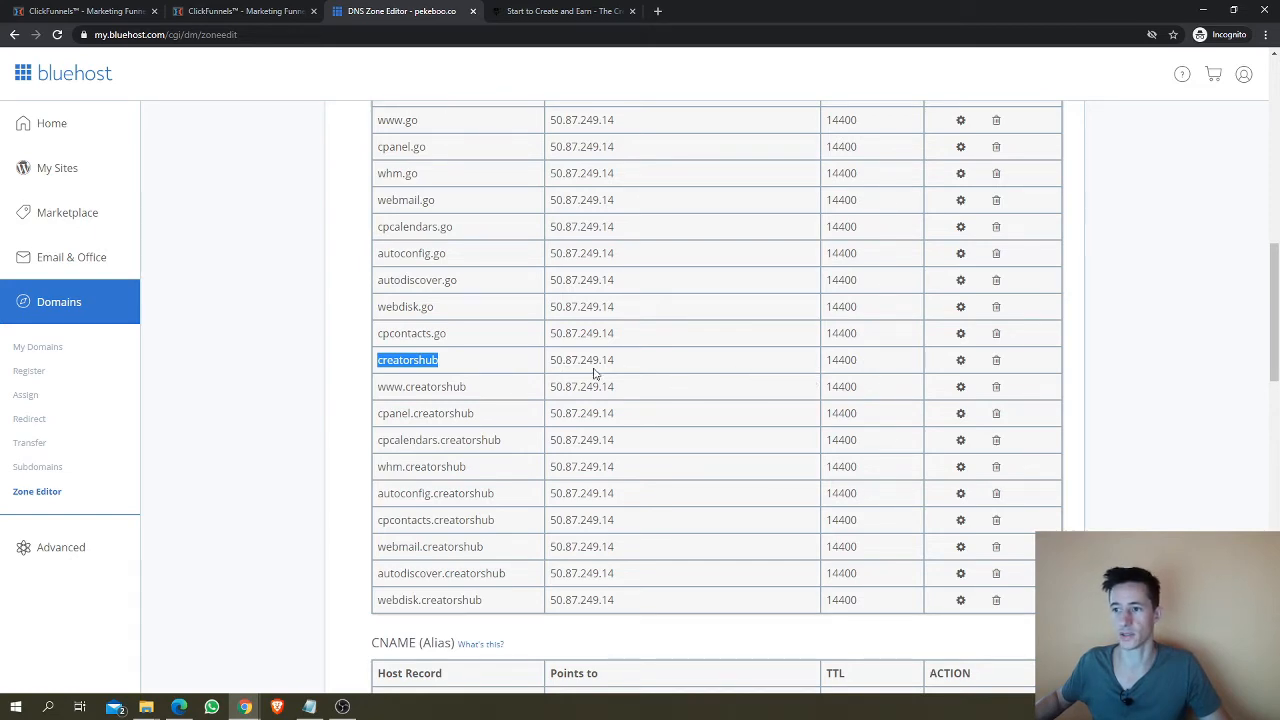
scroll(598, 375, up, 4)
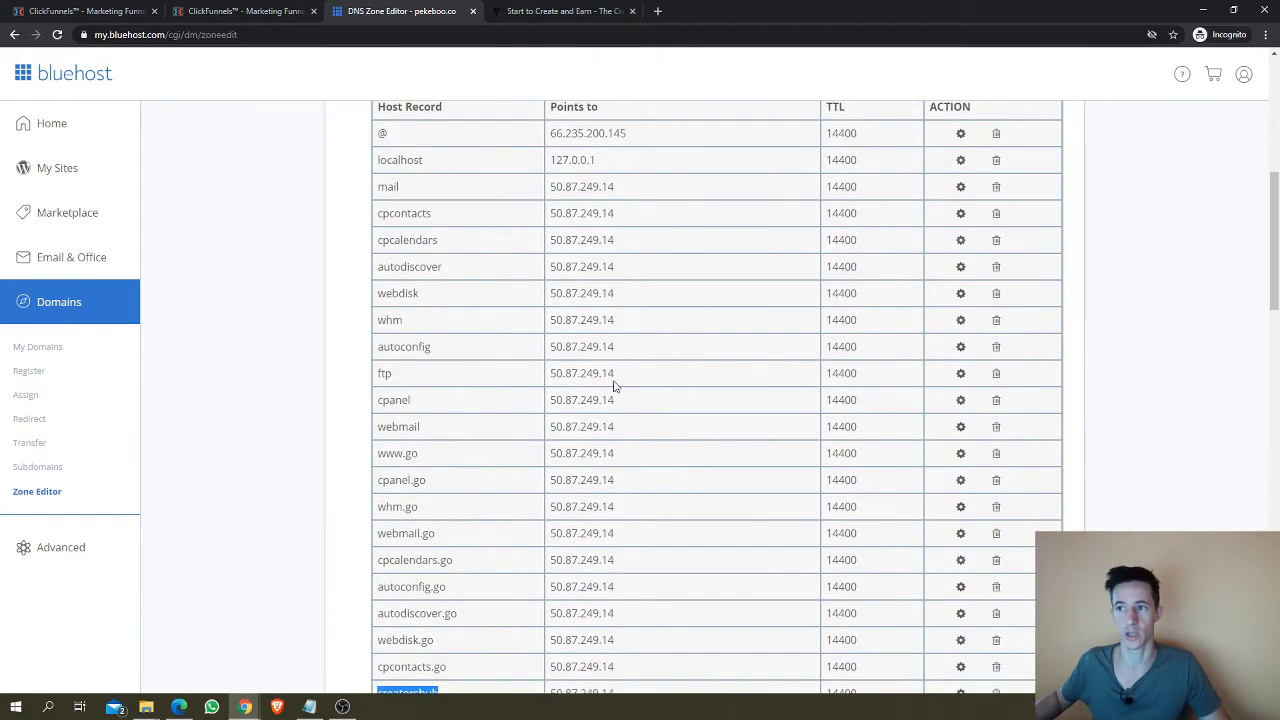
scroll(617, 388, down, 3)
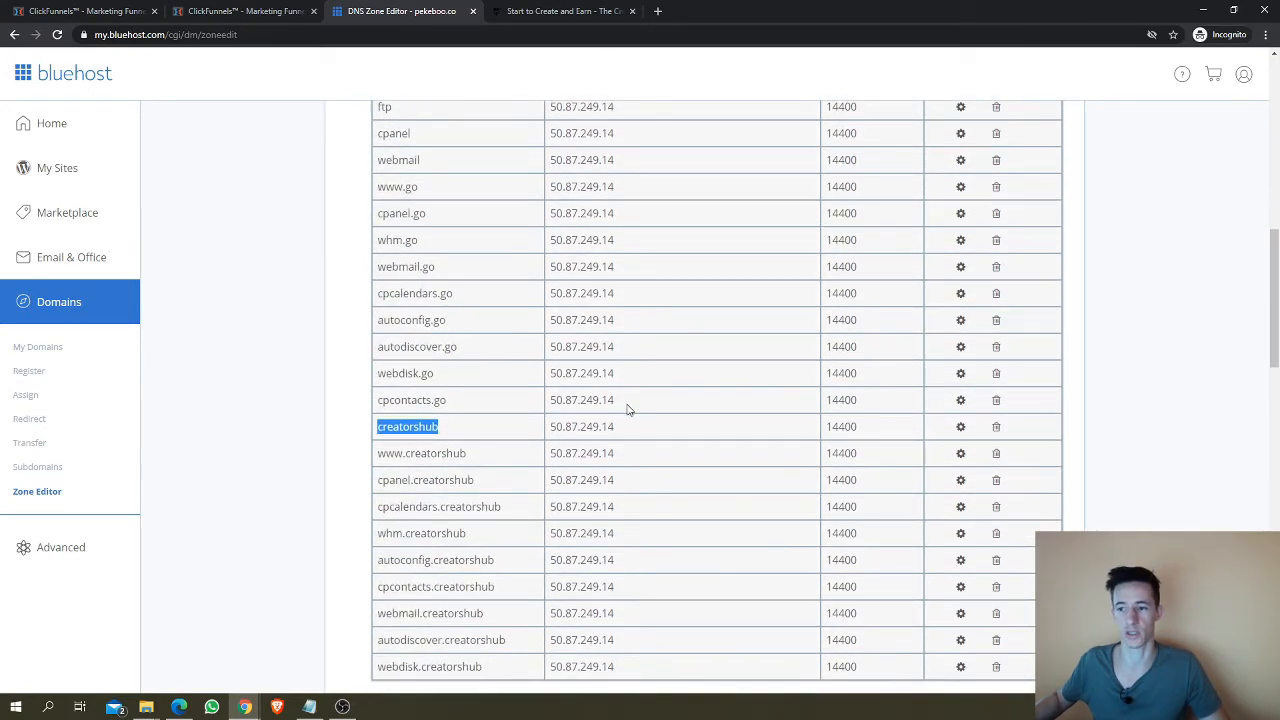
scroll(628, 410, down, 3)
scroll(628, 410, up, 2)
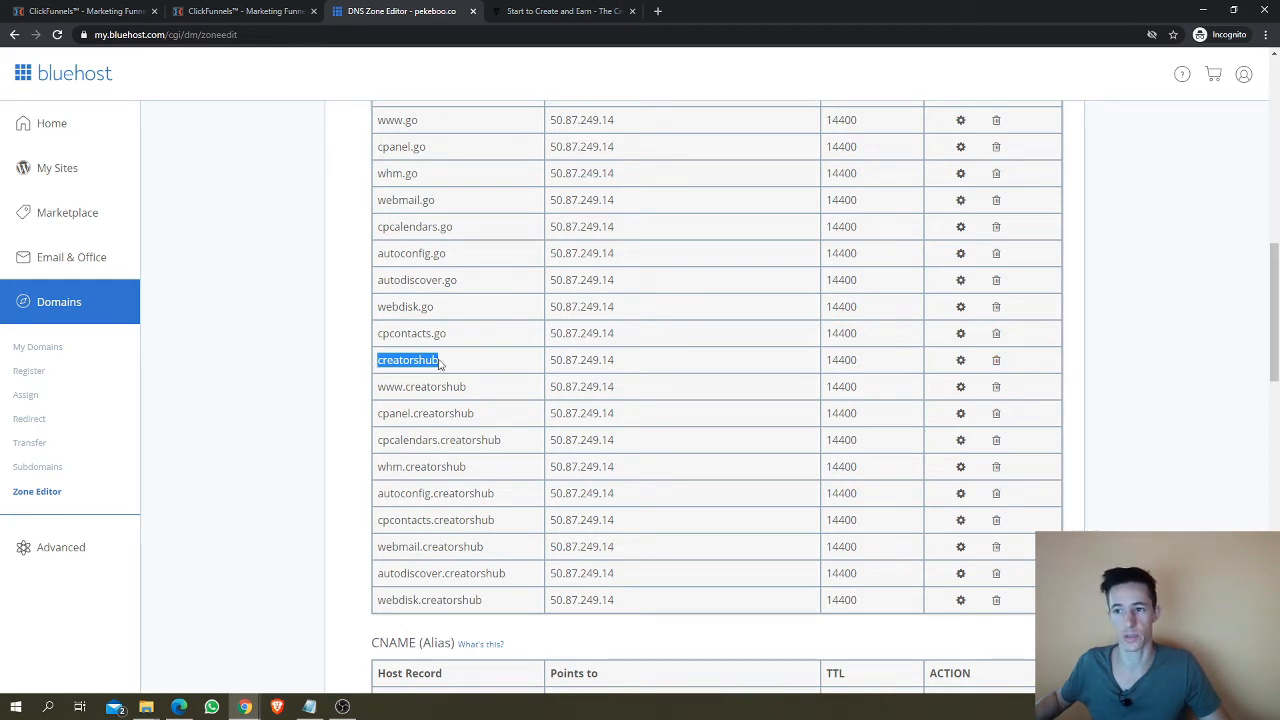
click(997, 360)
click(697, 112)
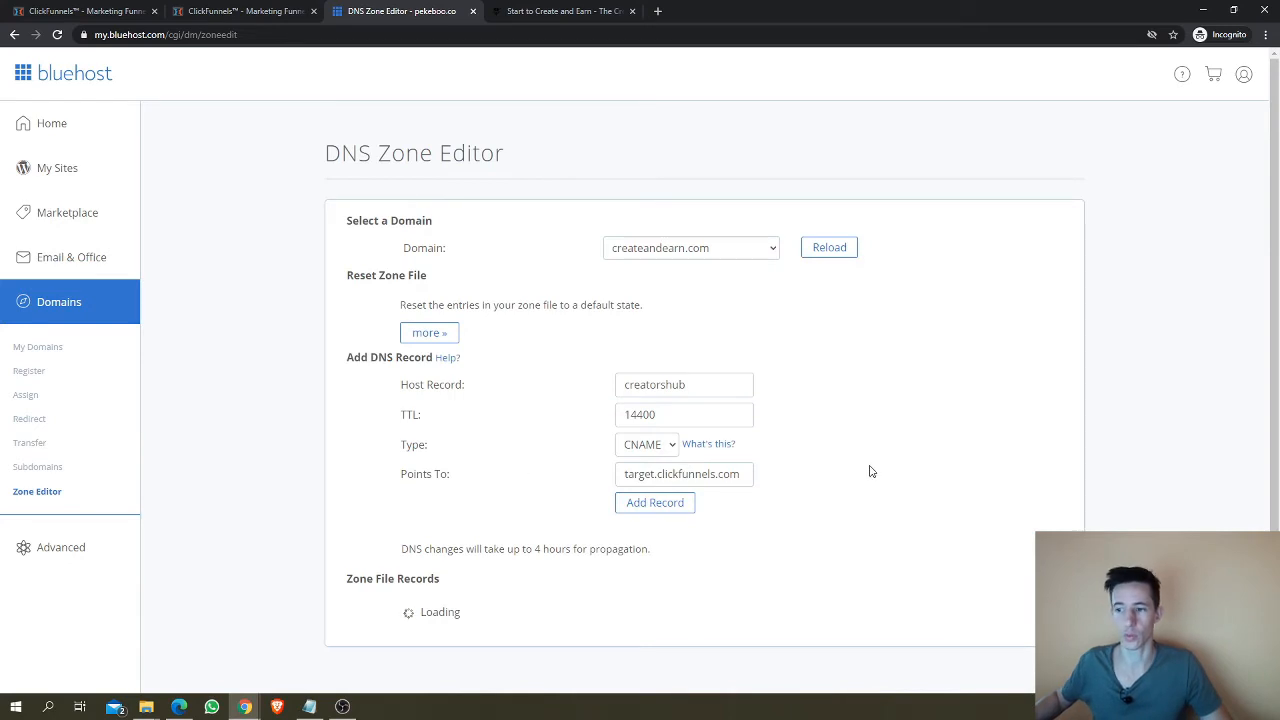
Step: Add the prepared creatorshub CNAME record to the zone and return to the ClickFunnels domain connection page
click(642, 505)
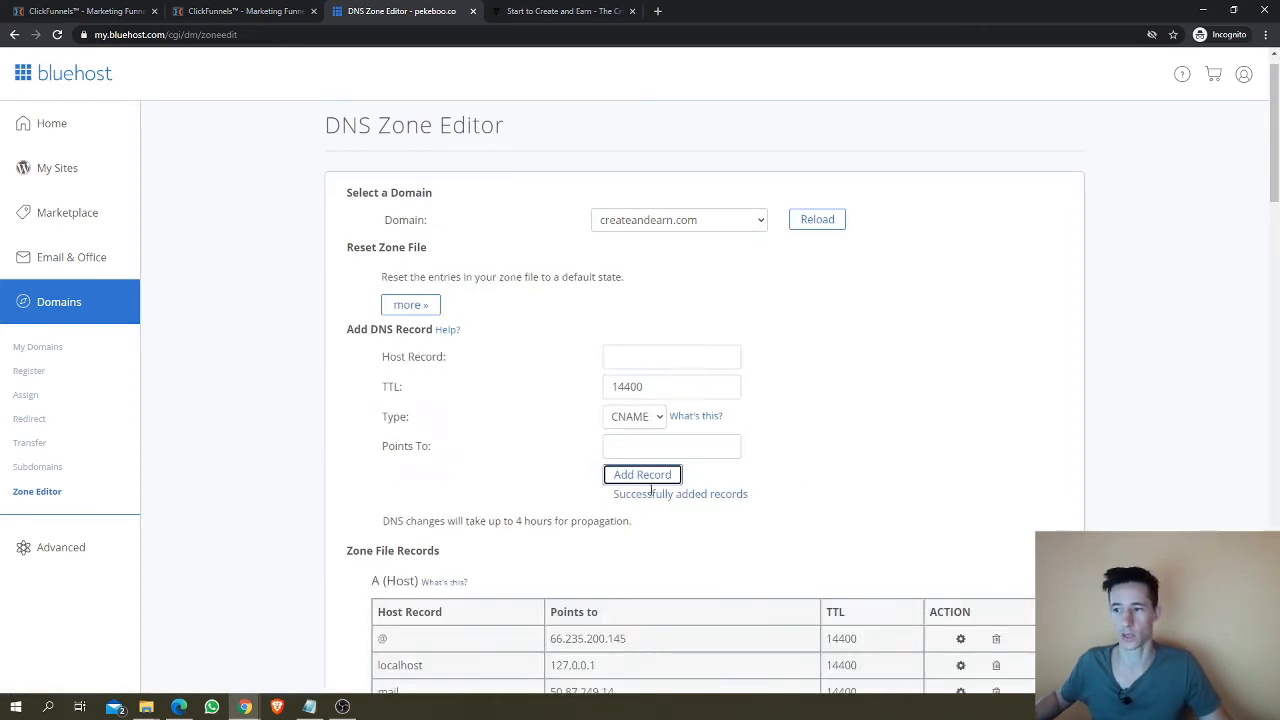
key(ctrl+shift+Tab)
key(ctrl+shift+Tab)
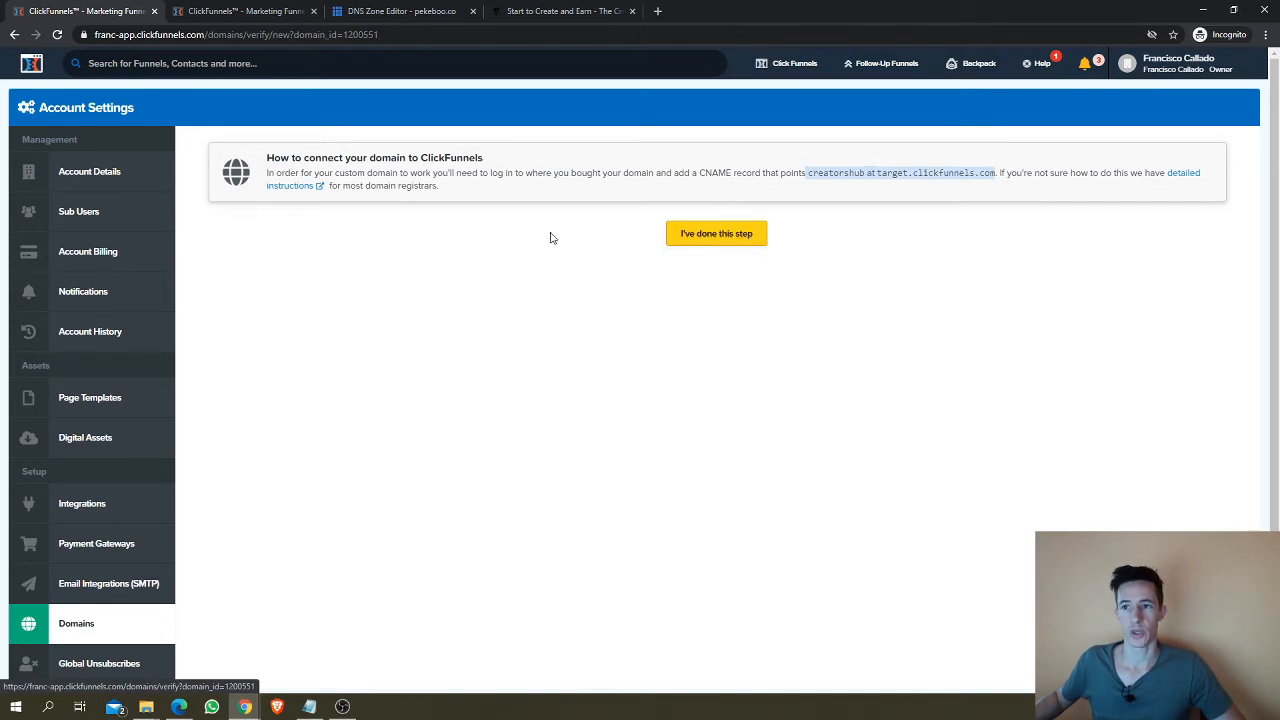
Step: Confirm that the CNAME step is done, browse the funnels offered for association without choosing one, and go to the domains list
click(737, 238)
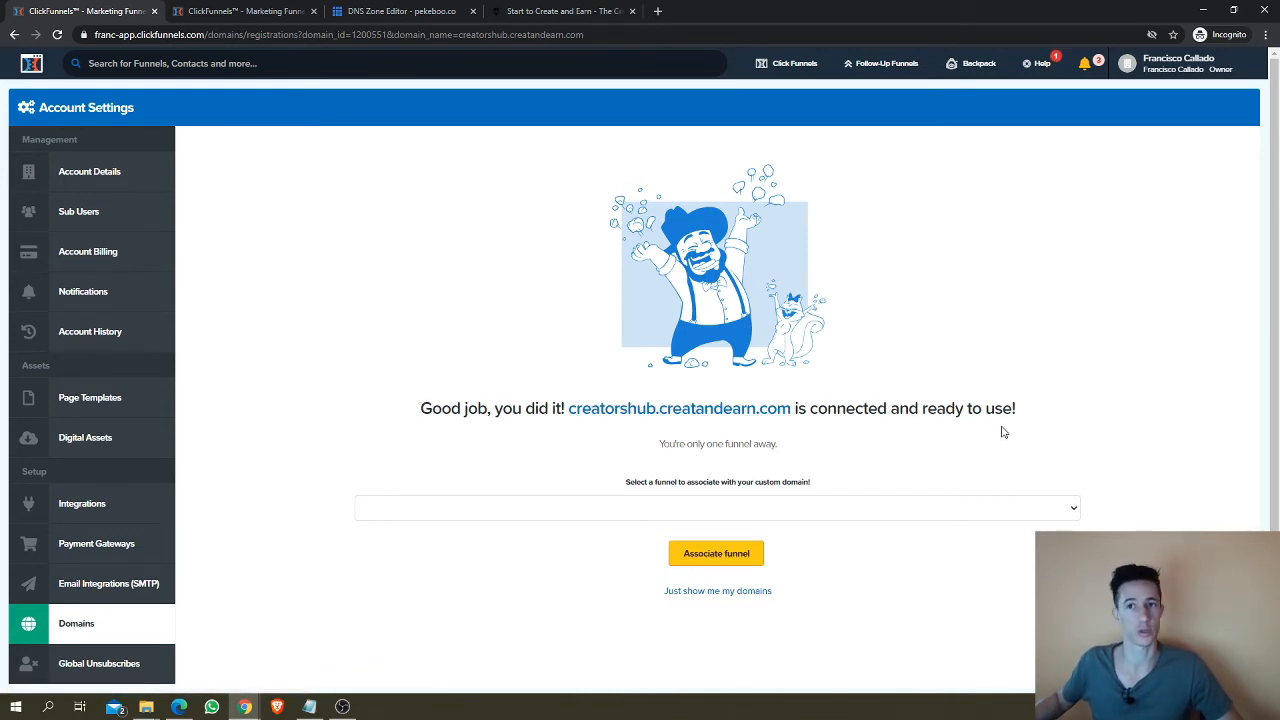
scroll(1080, 408, down, 1)
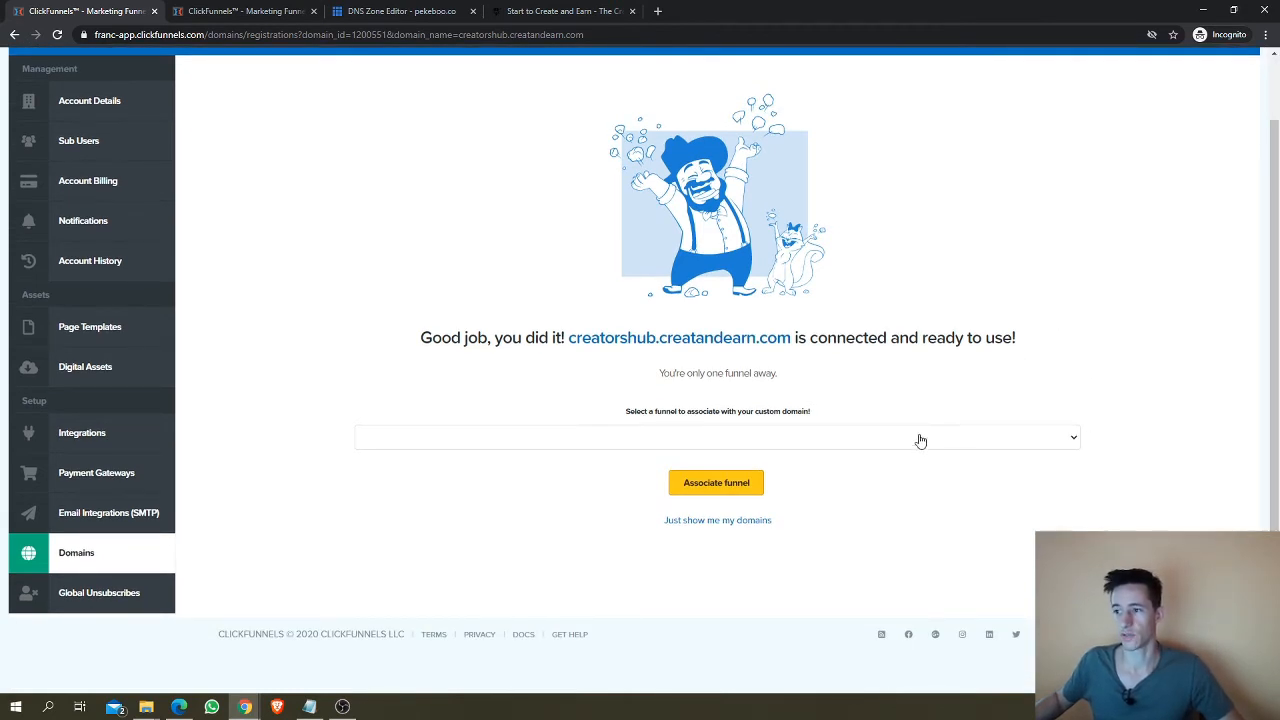
click(921, 441)
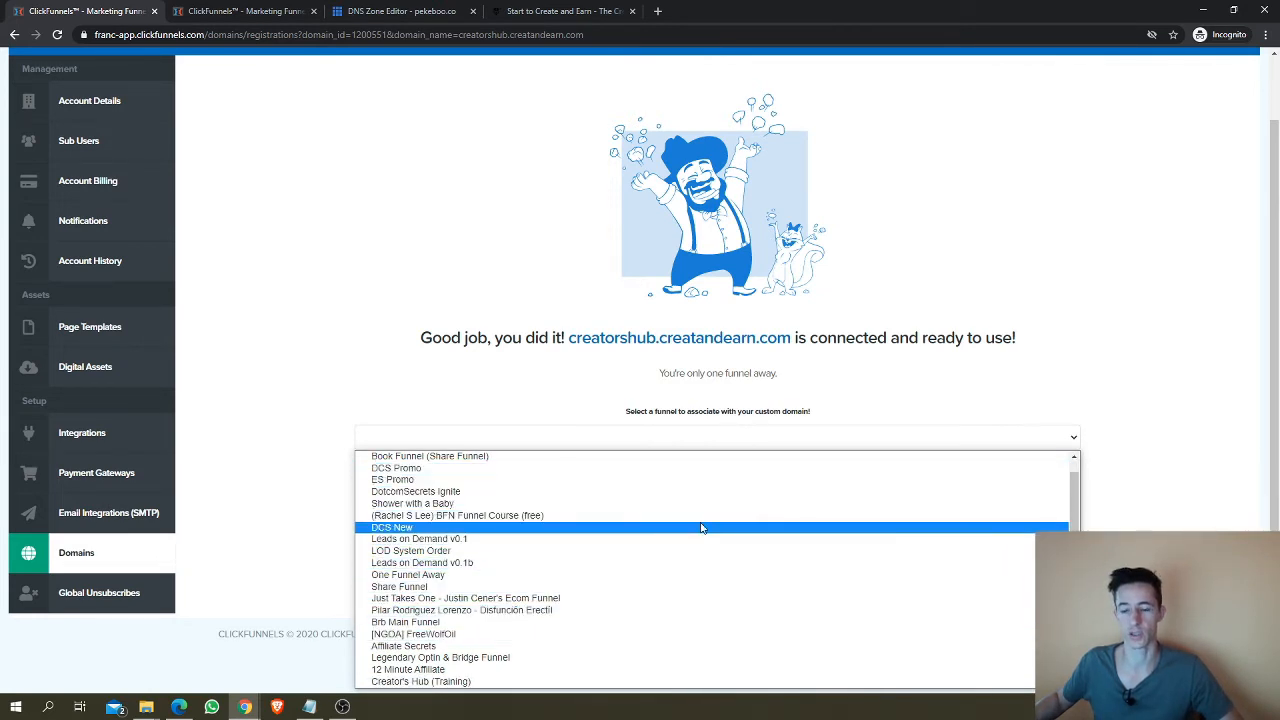
click(405, 382)
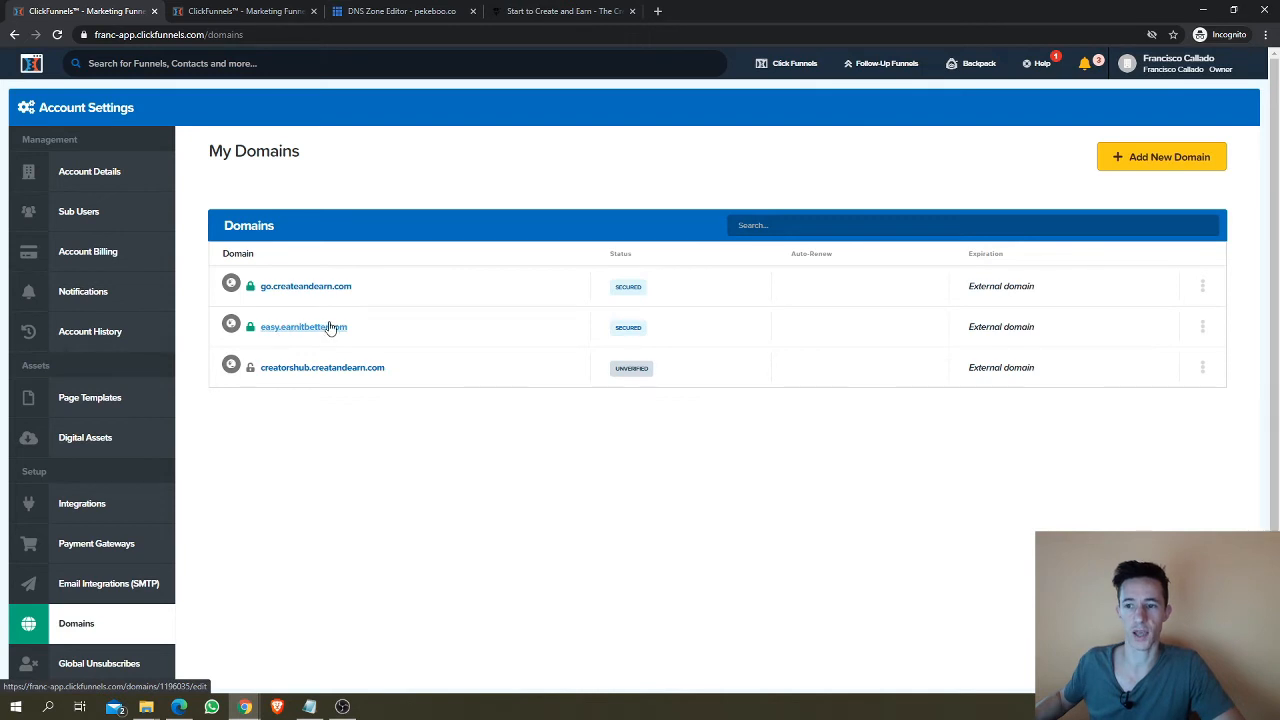
Step: Check the security status of the listed domains and request verification of creatorshub.creatandearn.com from its domain settings
mouse_move(250, 333)
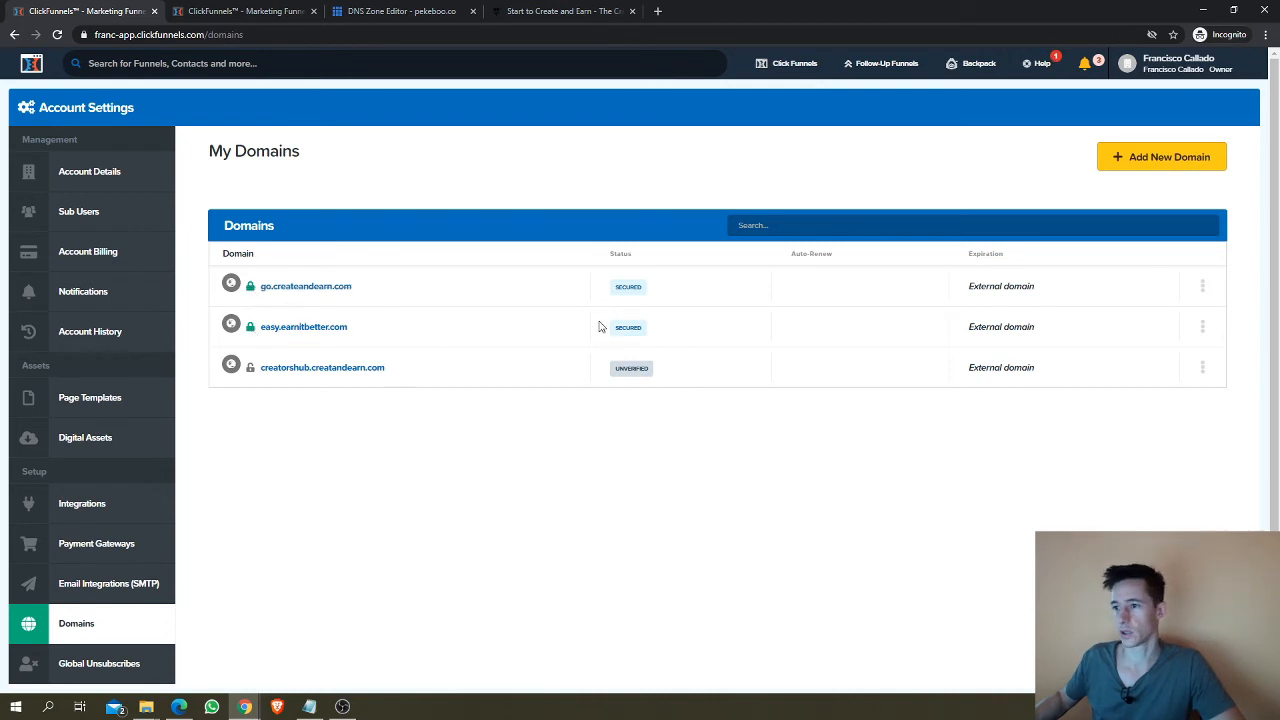
mouse_move(250, 370)
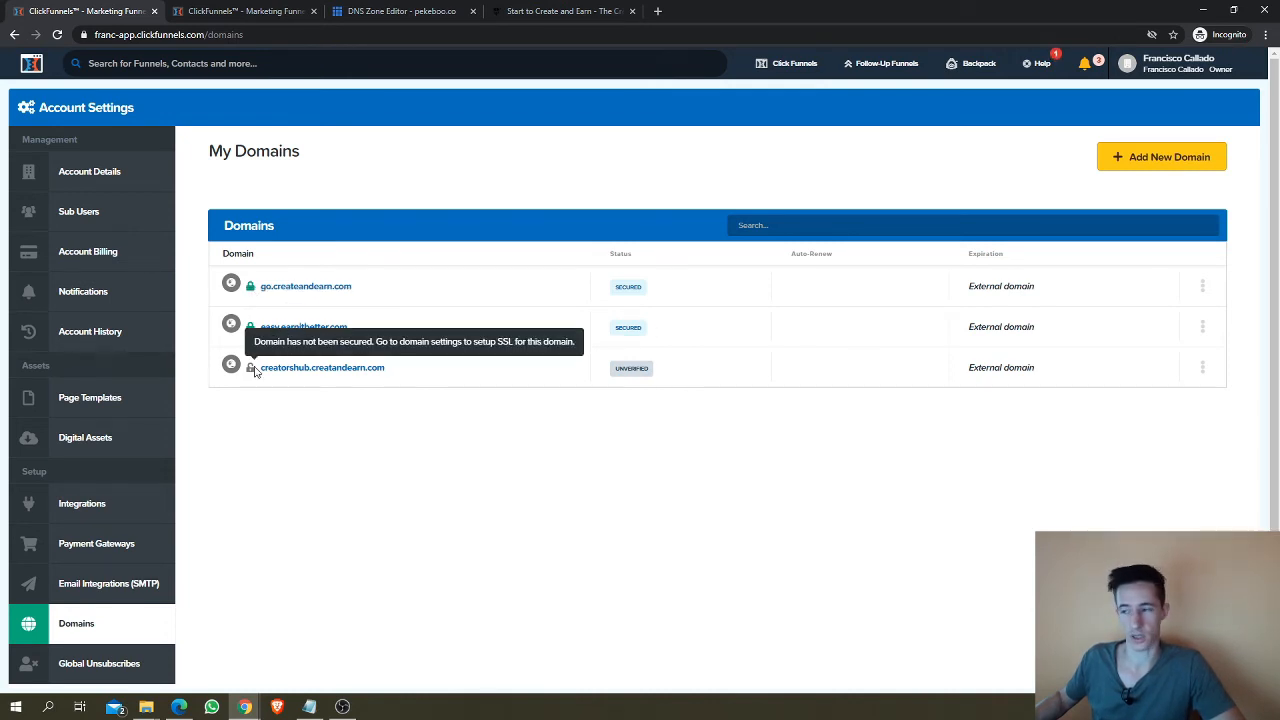
click(331, 370)
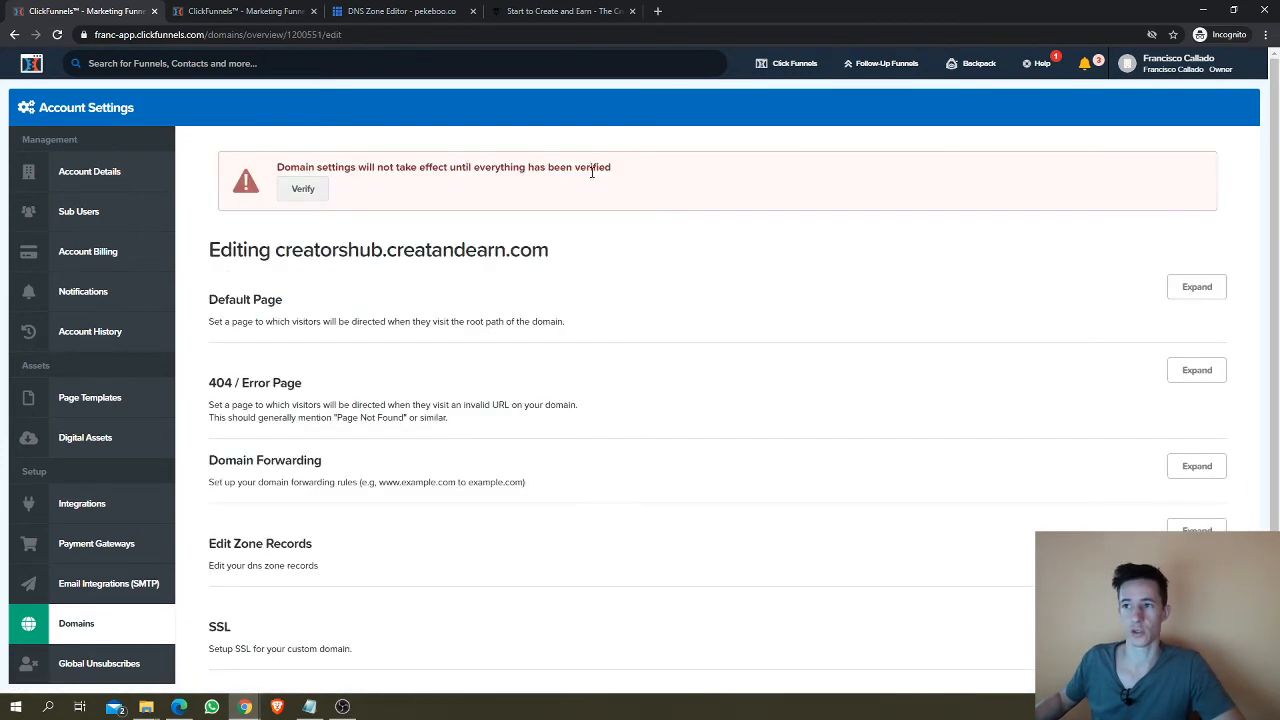
click(308, 195)
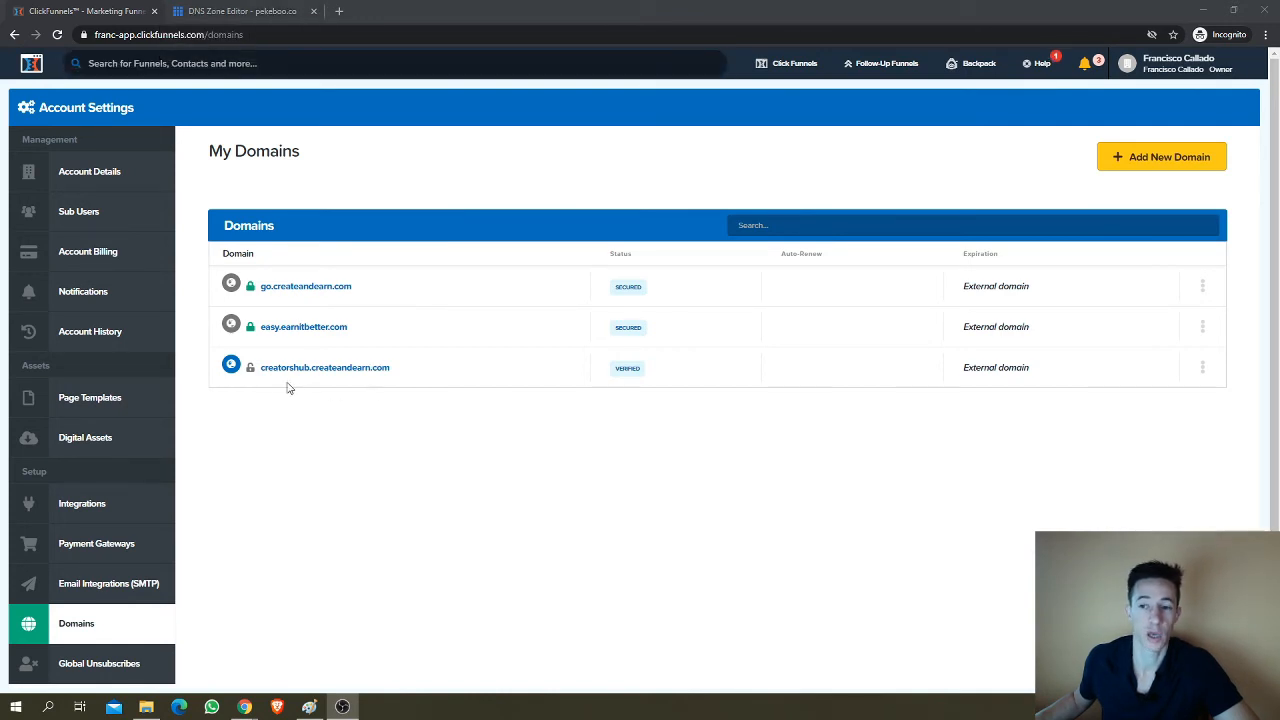
Step: Examine the creatorshub entry and its target among the CNAME (Alias) records of createandearn.com in the Bluehost DNS Zone Editor
click(255, 12)
scroll(800, 378, down, 3)
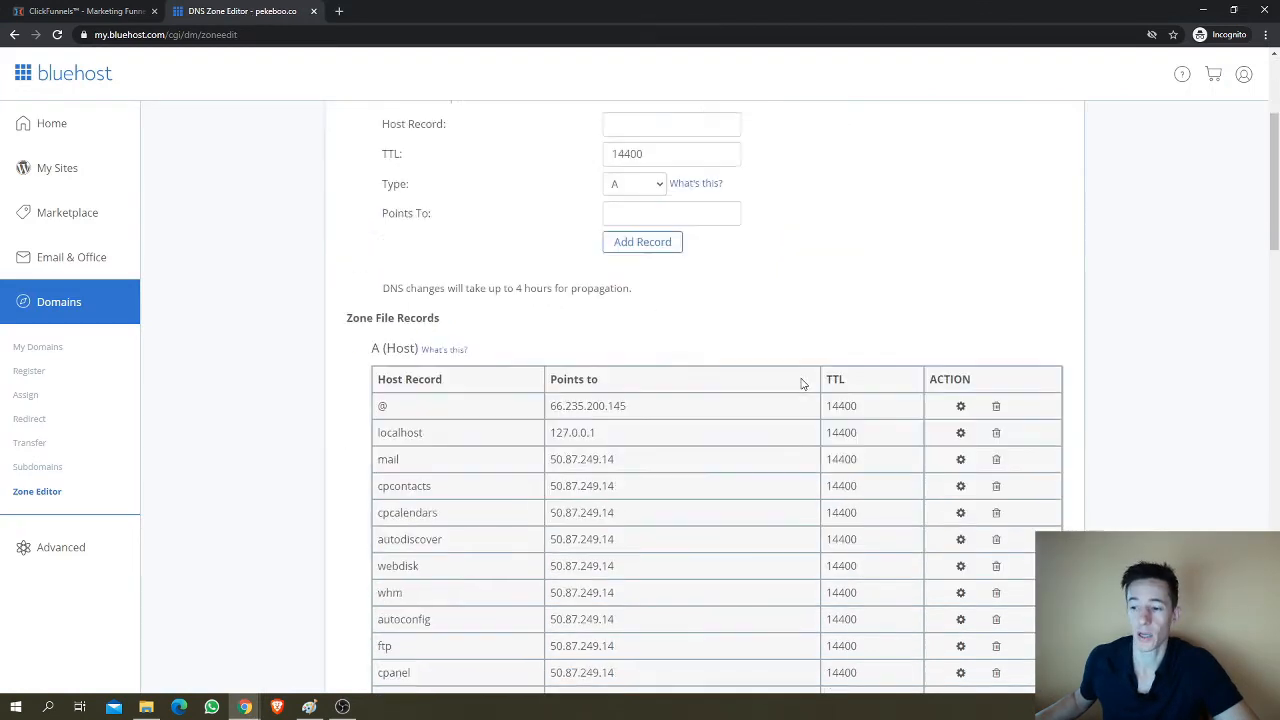
scroll(800, 384, down, 9)
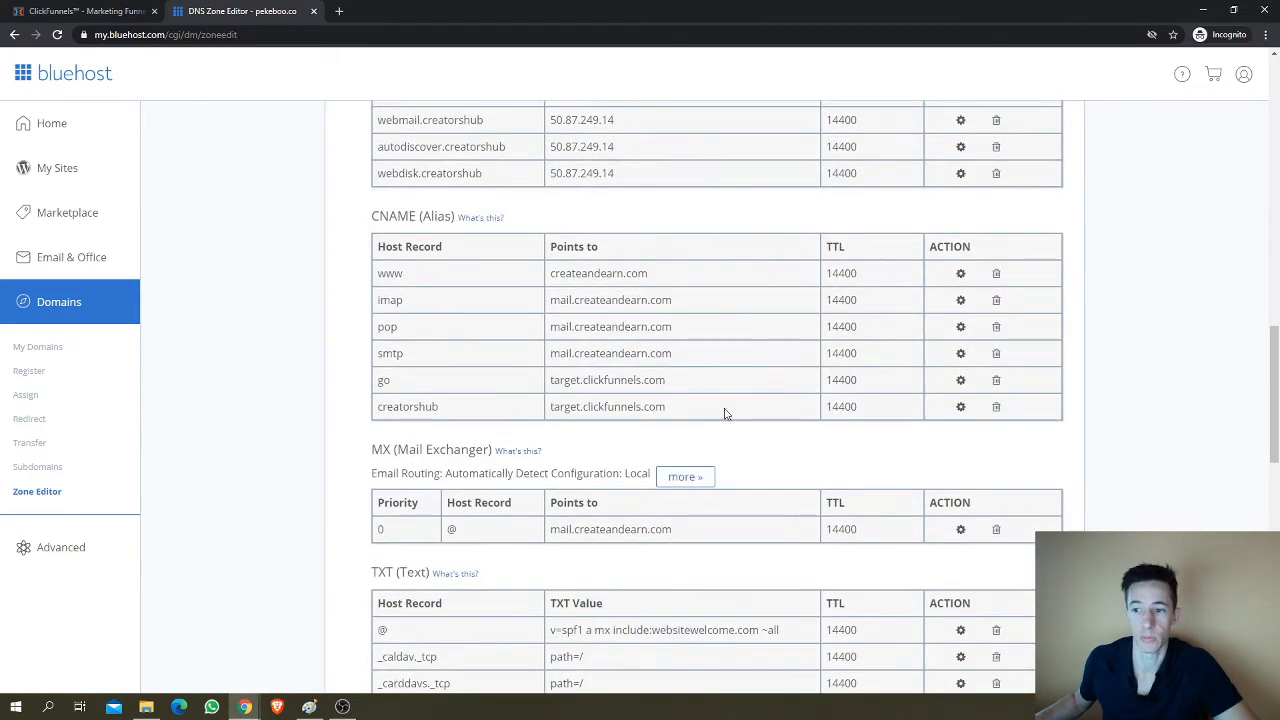
scroll(400, 421, up, 1)
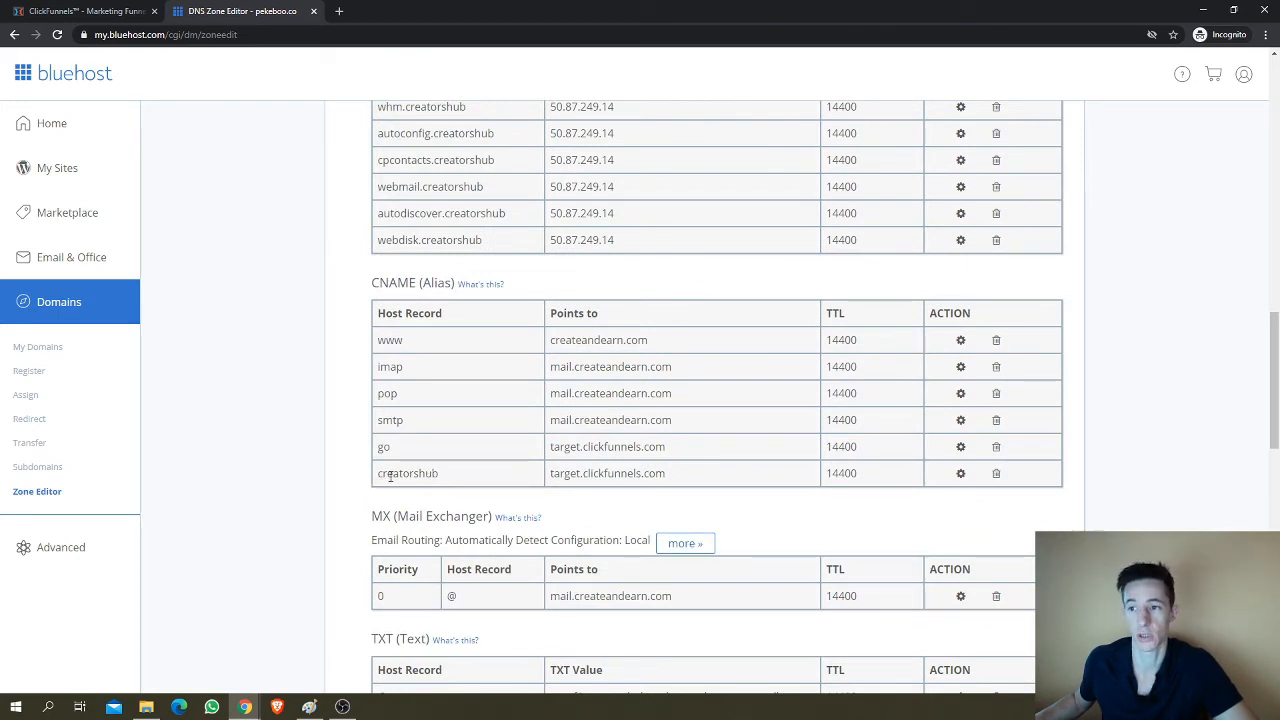
scroll(382, 478, up, 9)
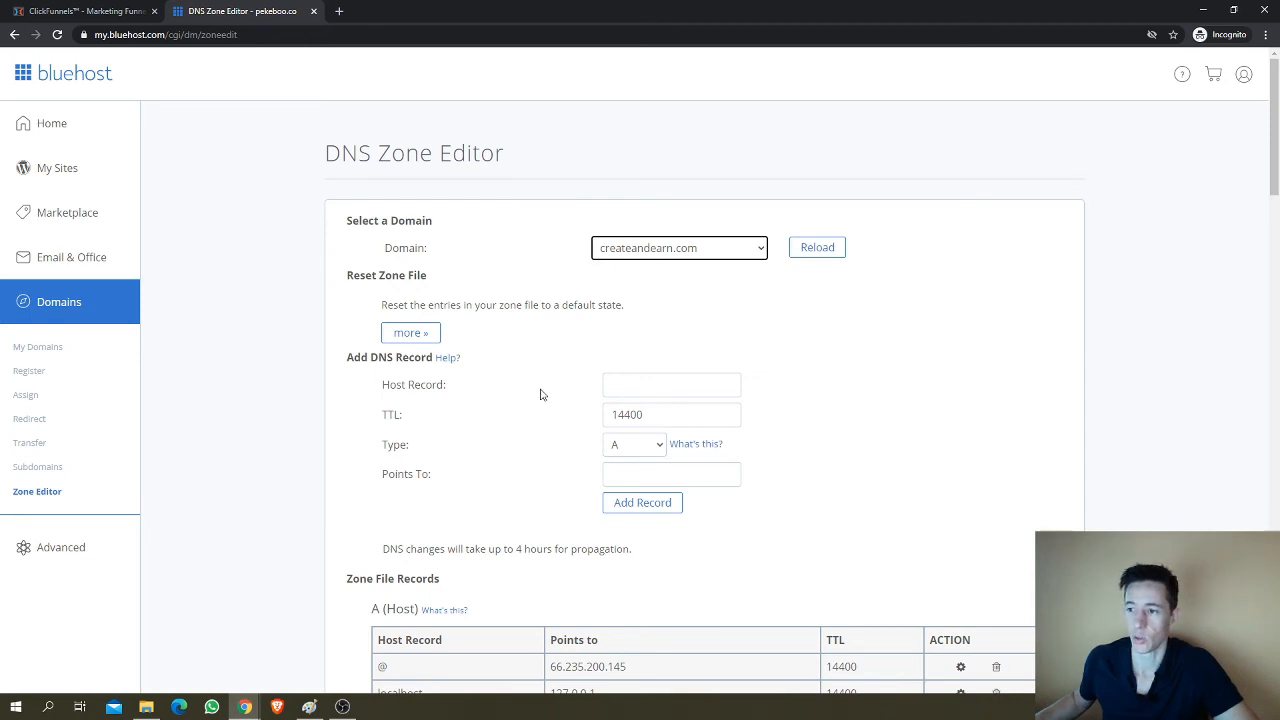
scroll(540, 394, down, 13)
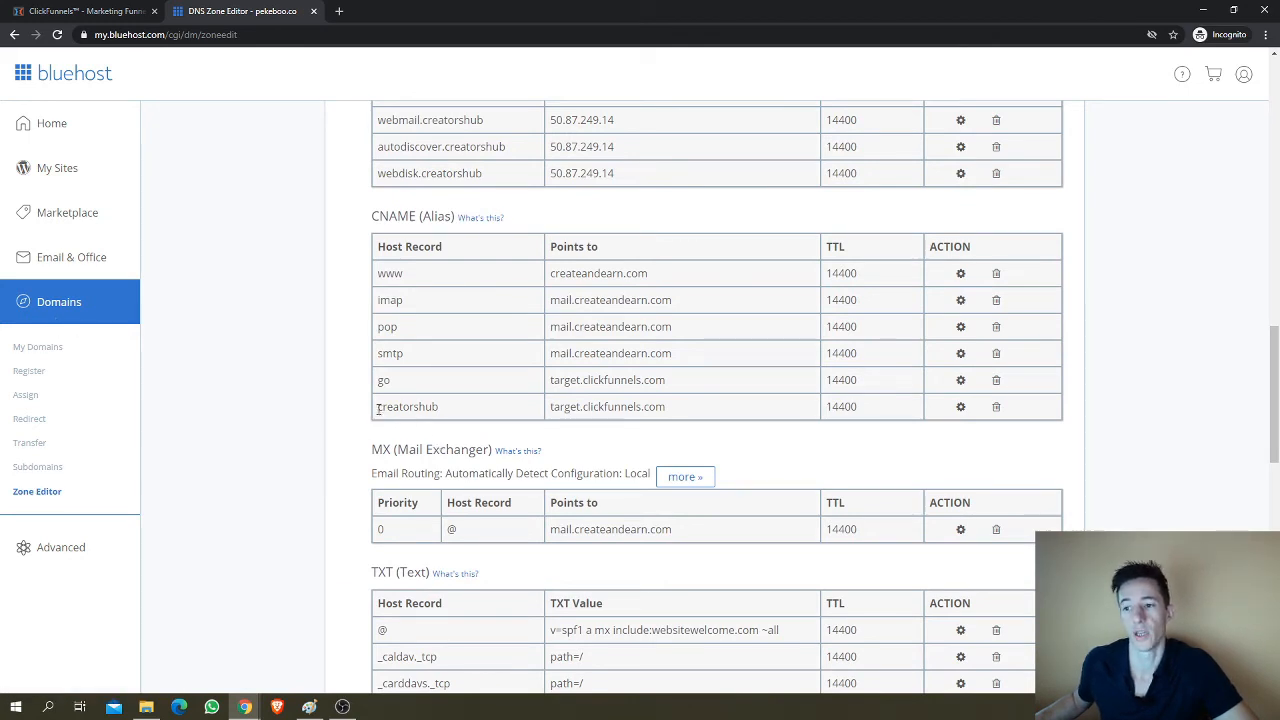
drag(378, 409, 434, 410)
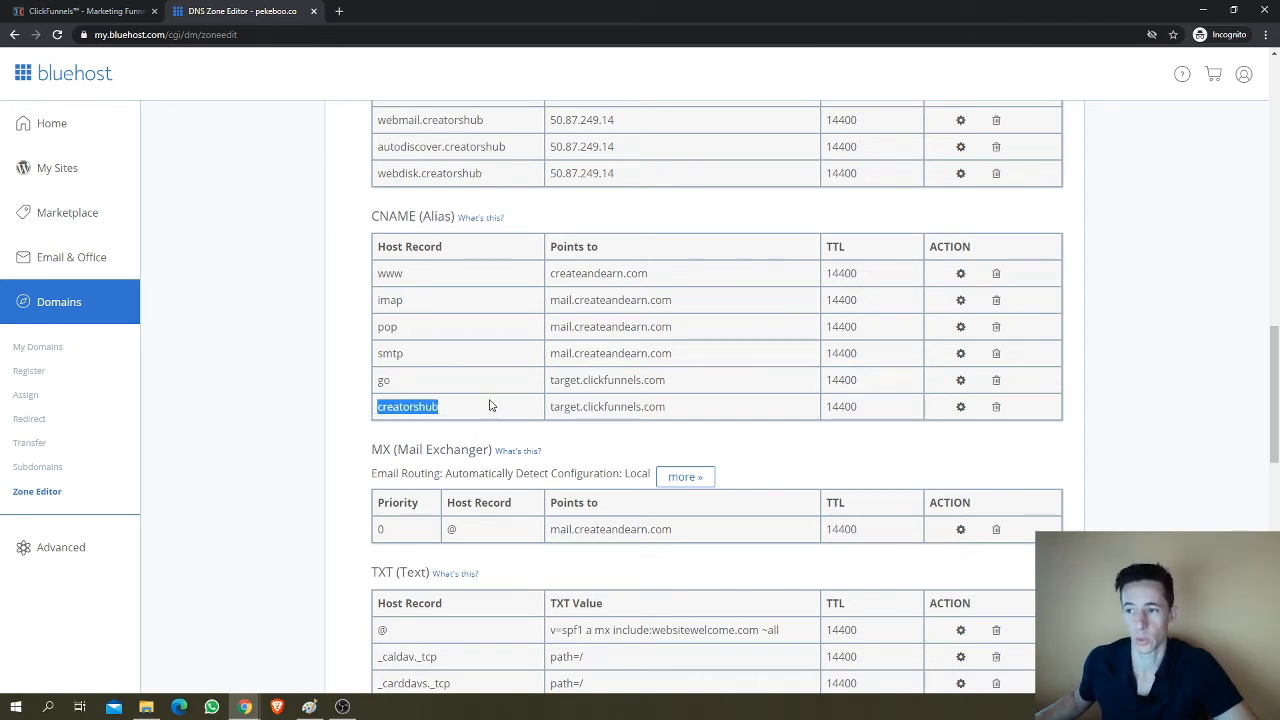
drag(552, 409, 675, 413)
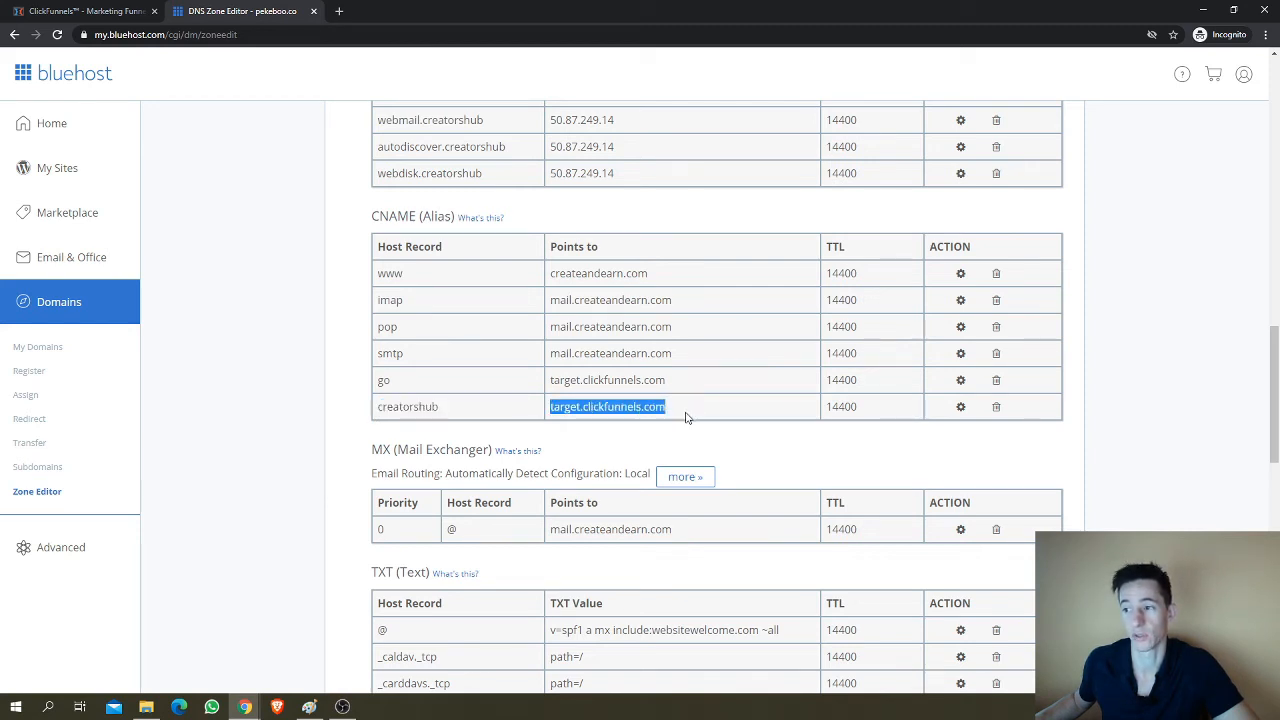
click(693, 416)
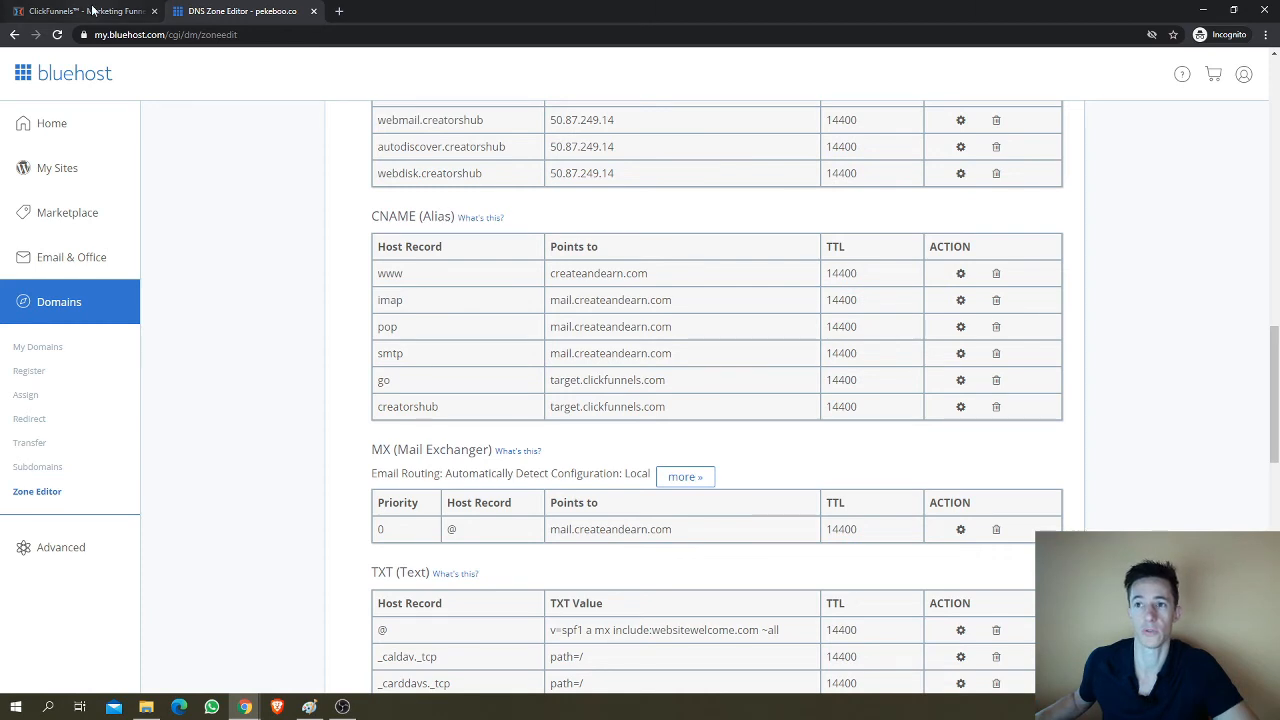
Step: Review the ClickFunnels form for adding an existing domain against the Bluehost CNAME records, and return to the domains list
click(92, 10)
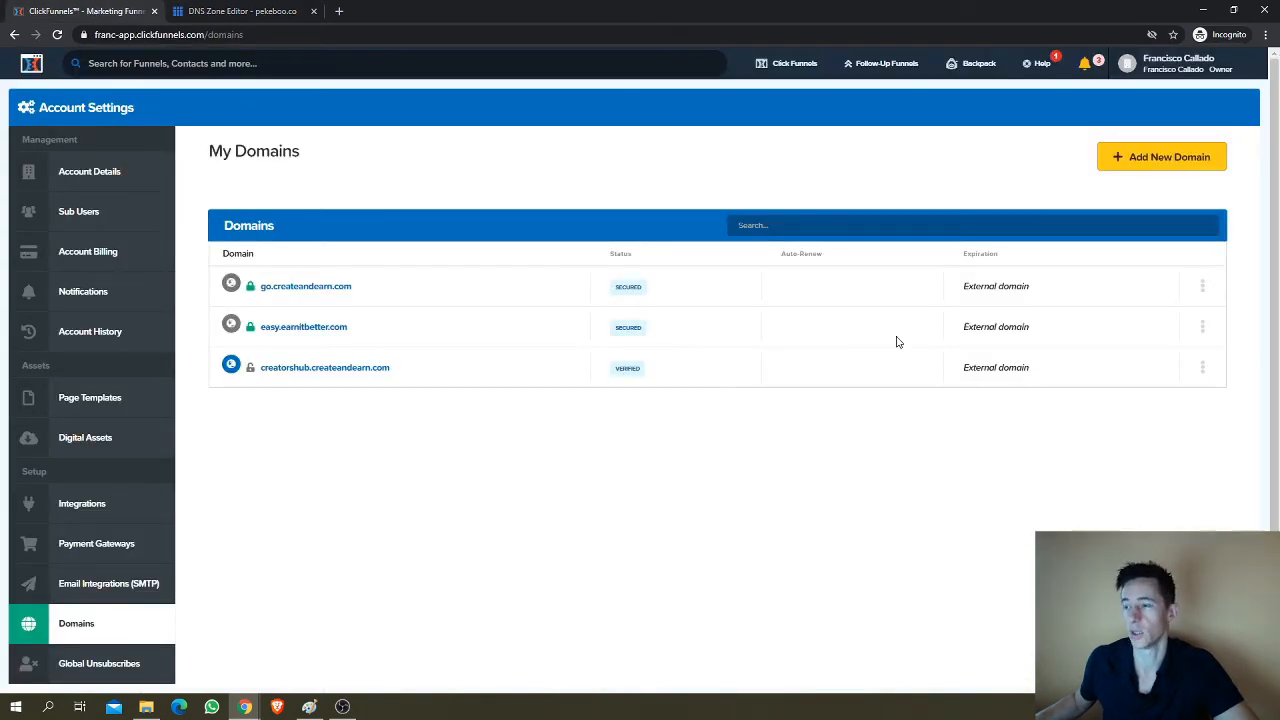
click(1121, 160)
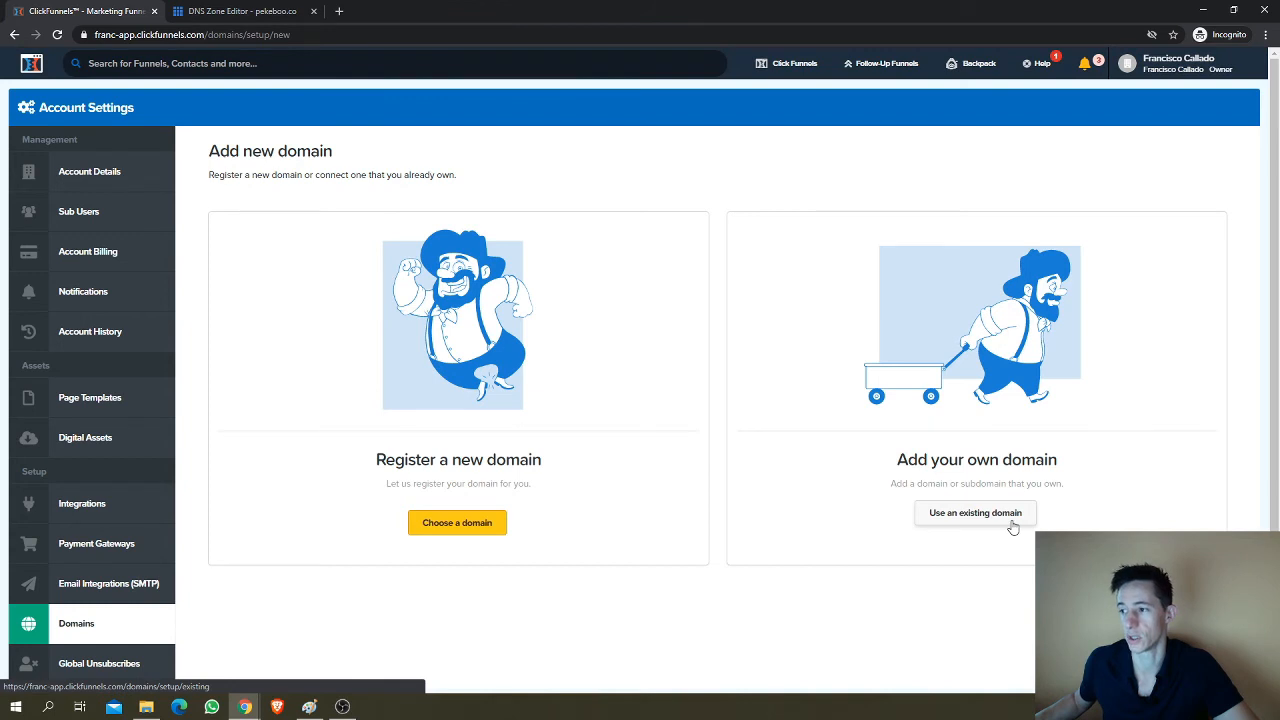
click(1013, 527)
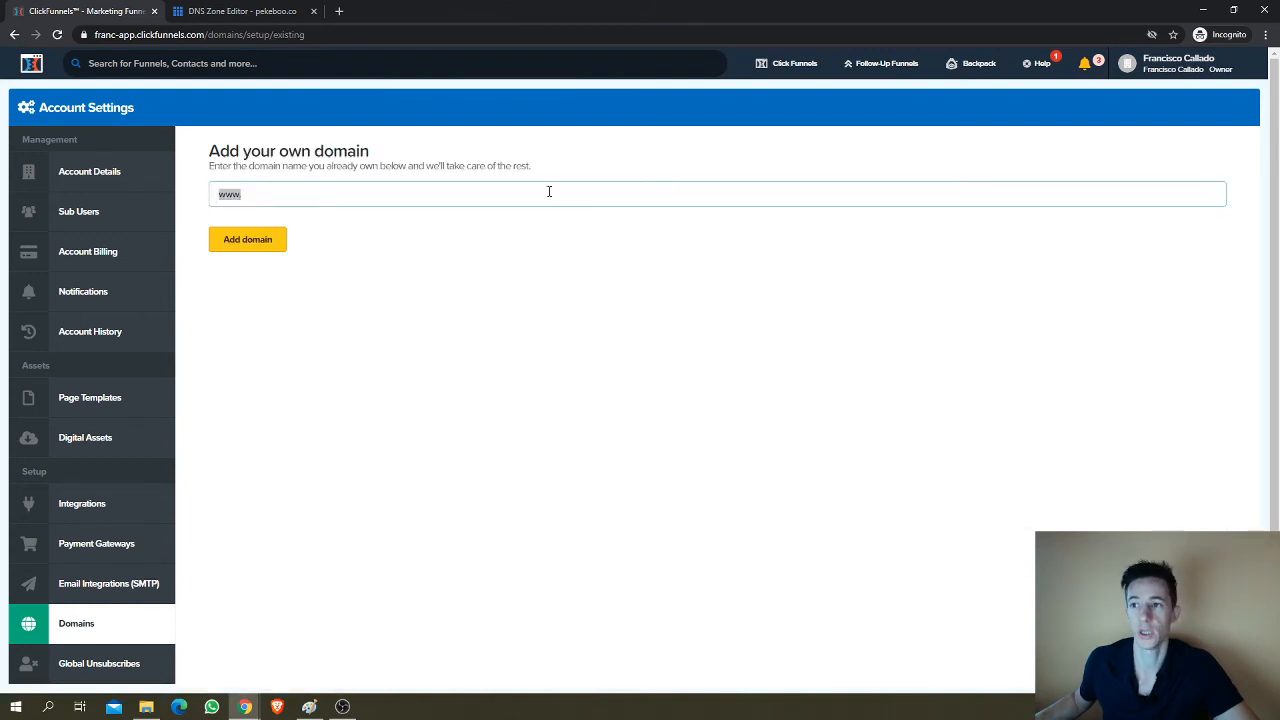
click(246, 12)
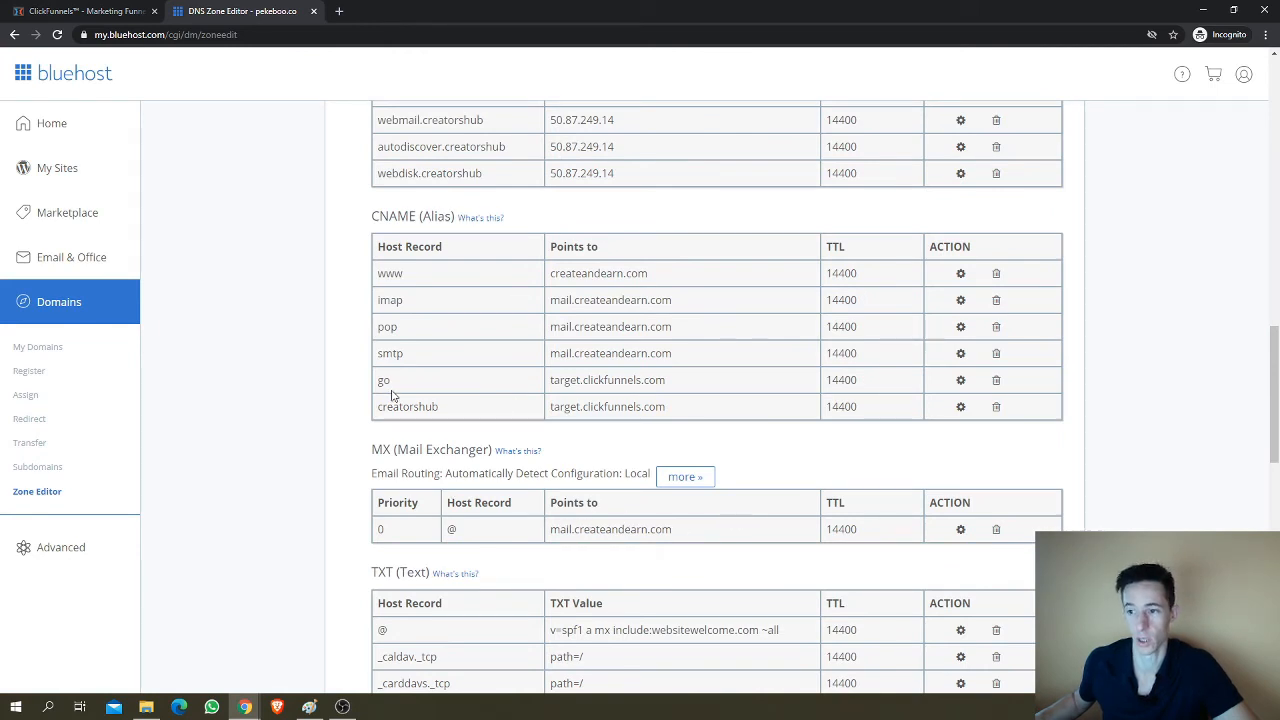
click(88, 12)
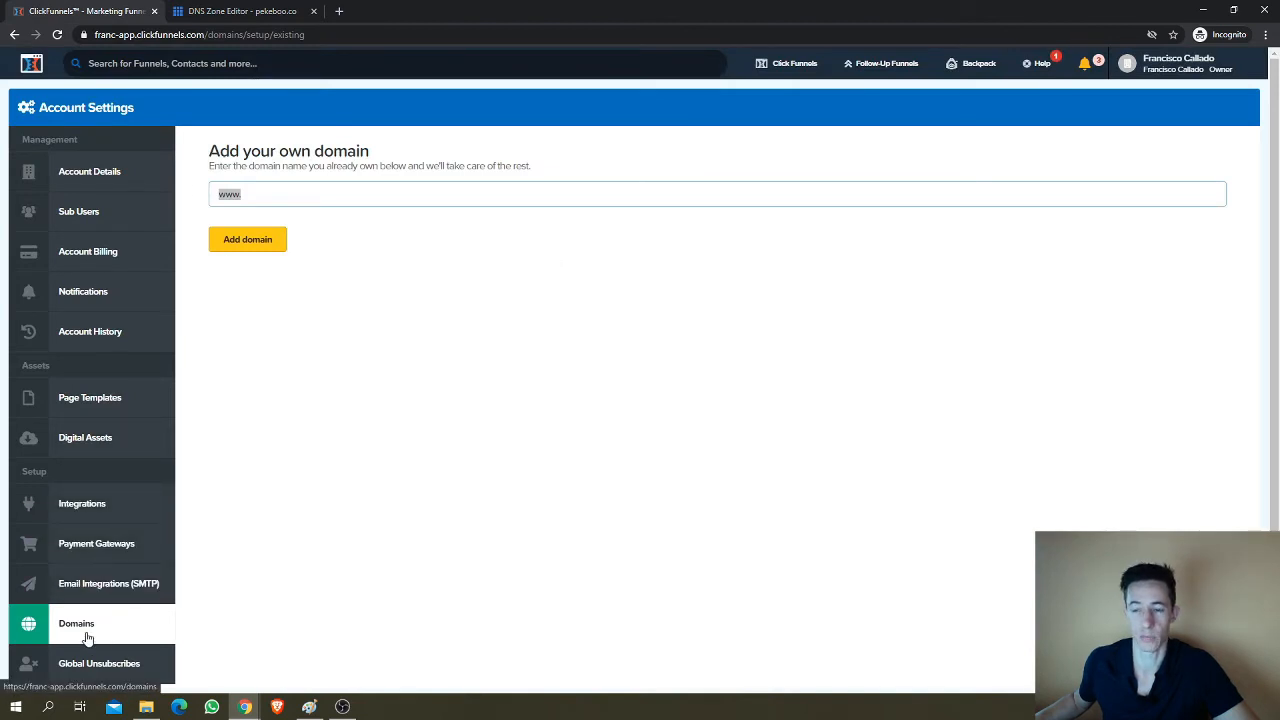
click(143, 624)
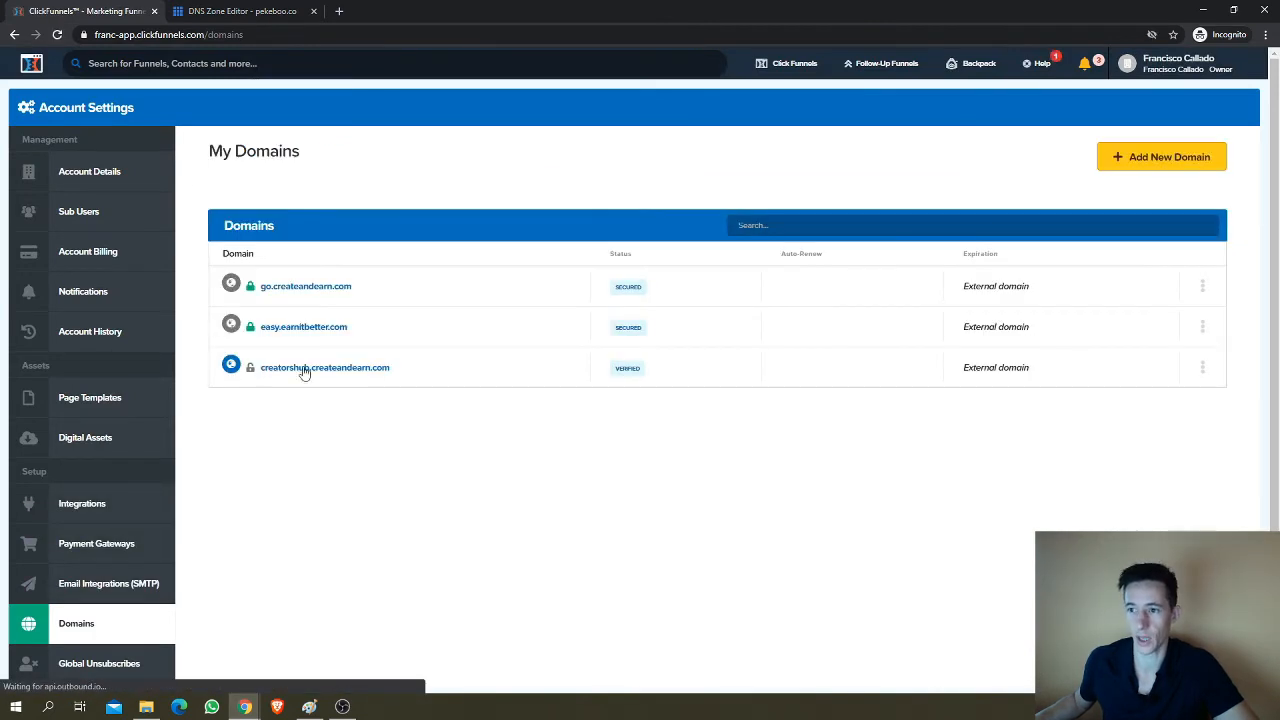
Step: Open the settings of creatorshub.createandearn.com and add SSL to the domain
mouse_move(625, 369)
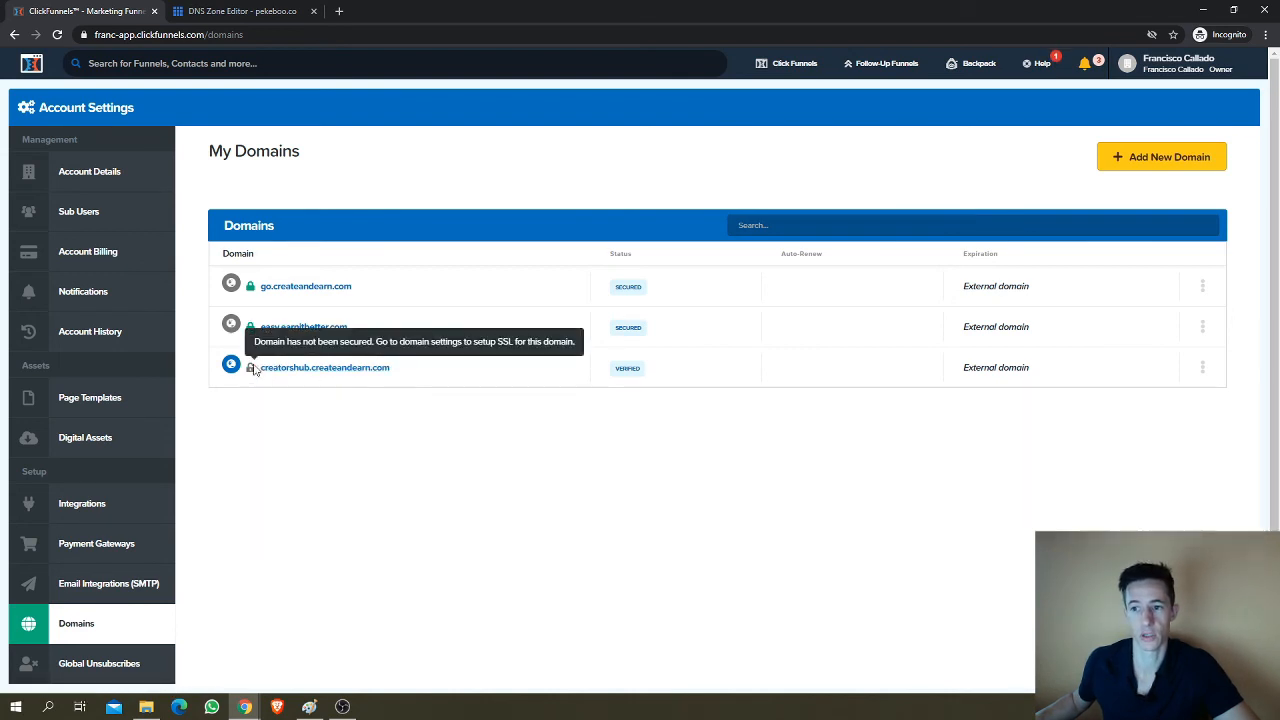
click(314, 371)
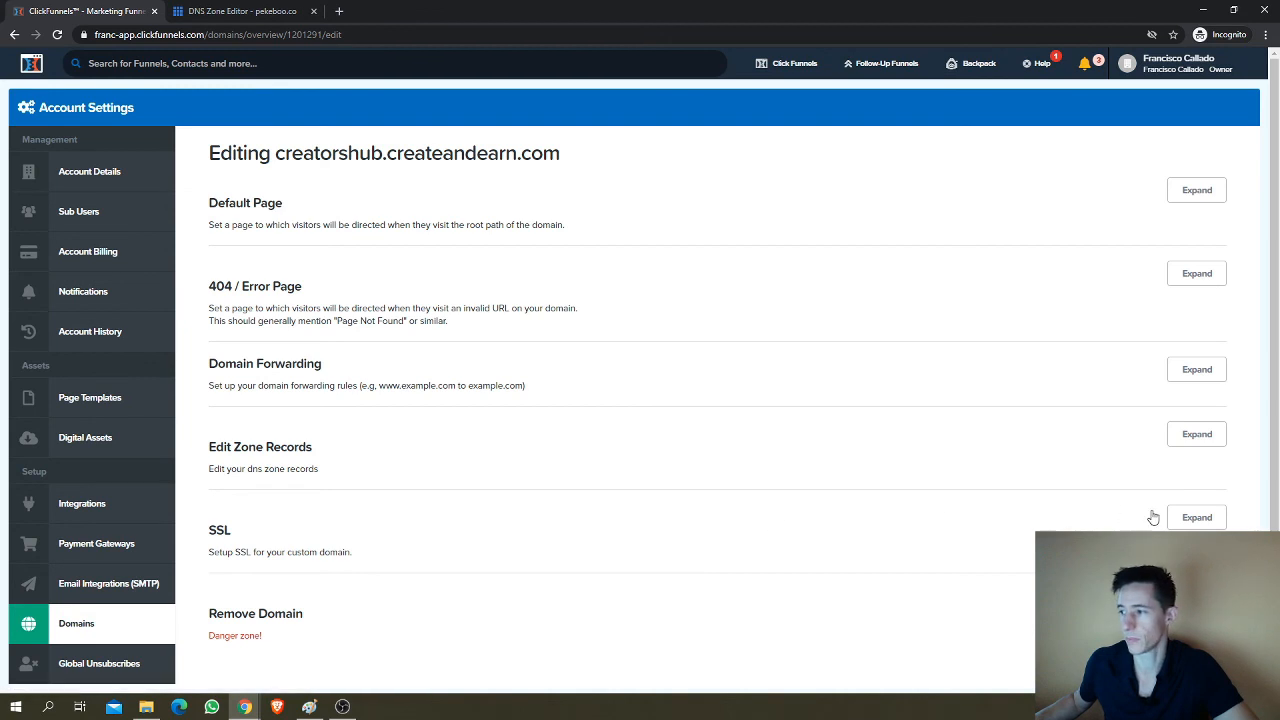
click(1198, 517)
scroll(500, 532, down, 1)
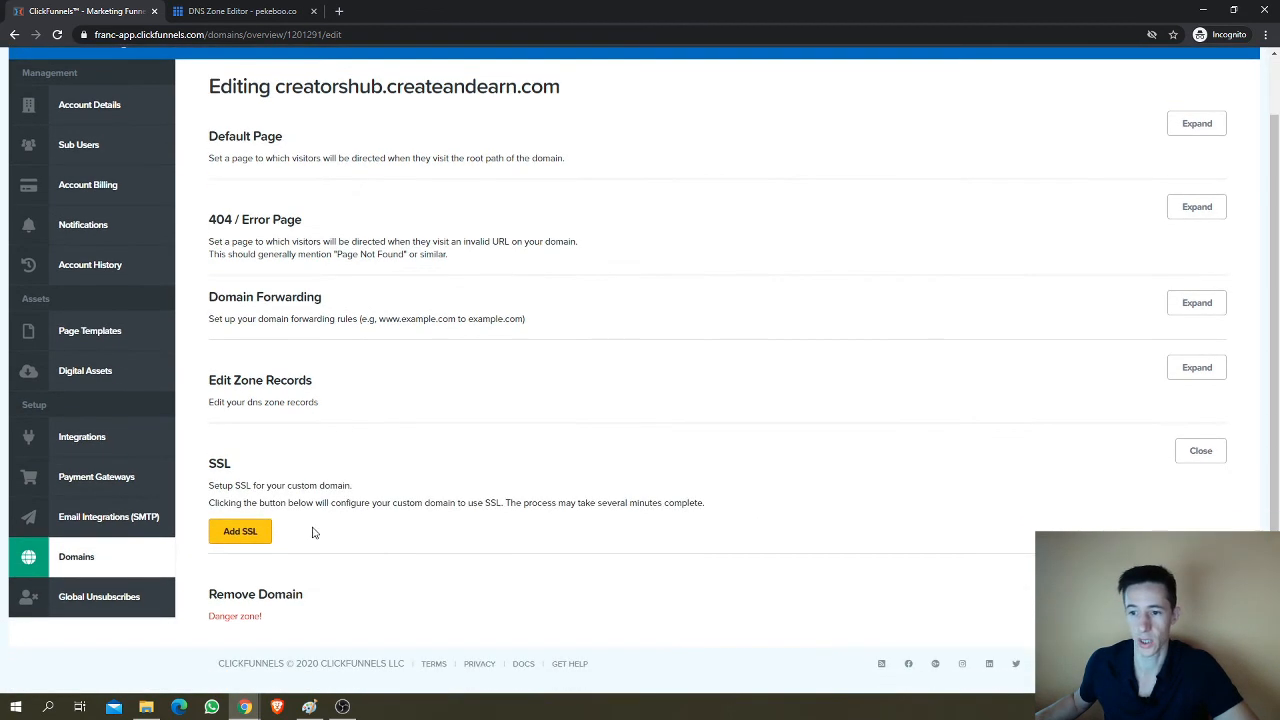
click(240, 531)
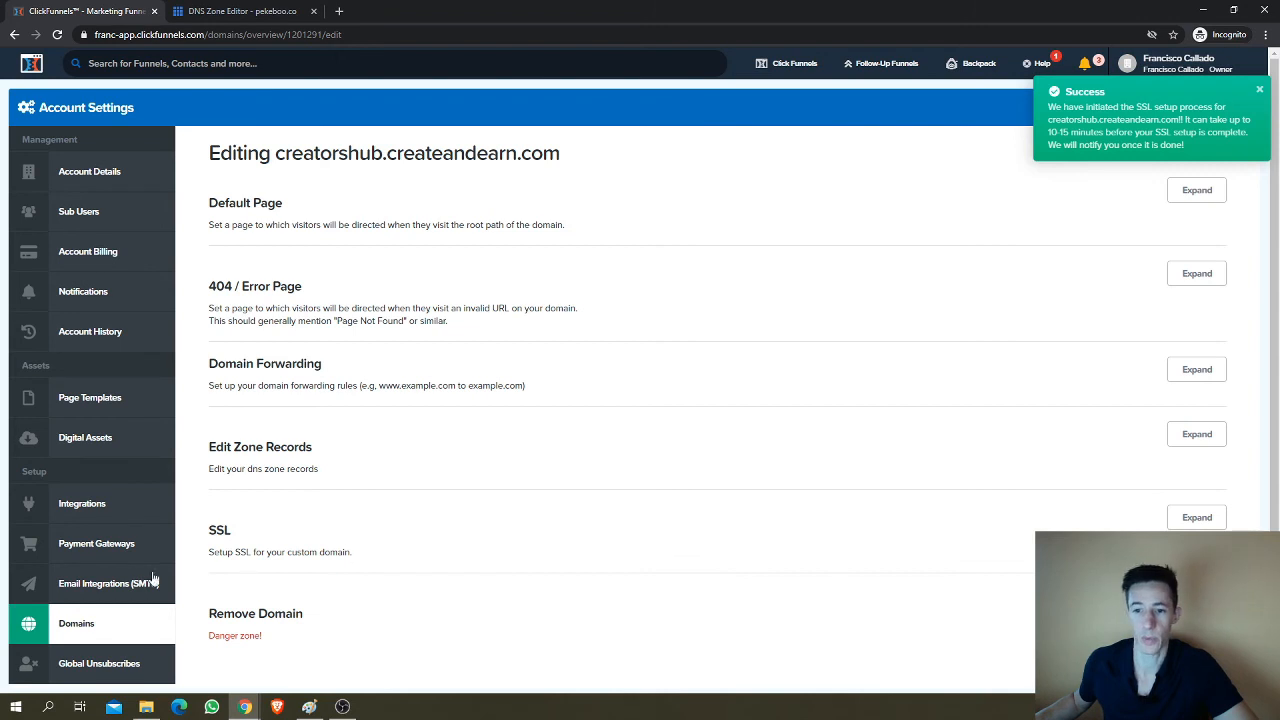
Step: Return to the domains list and compare the SSL status of creatorshub.createandearn.com with that of the other domains
click(84, 626)
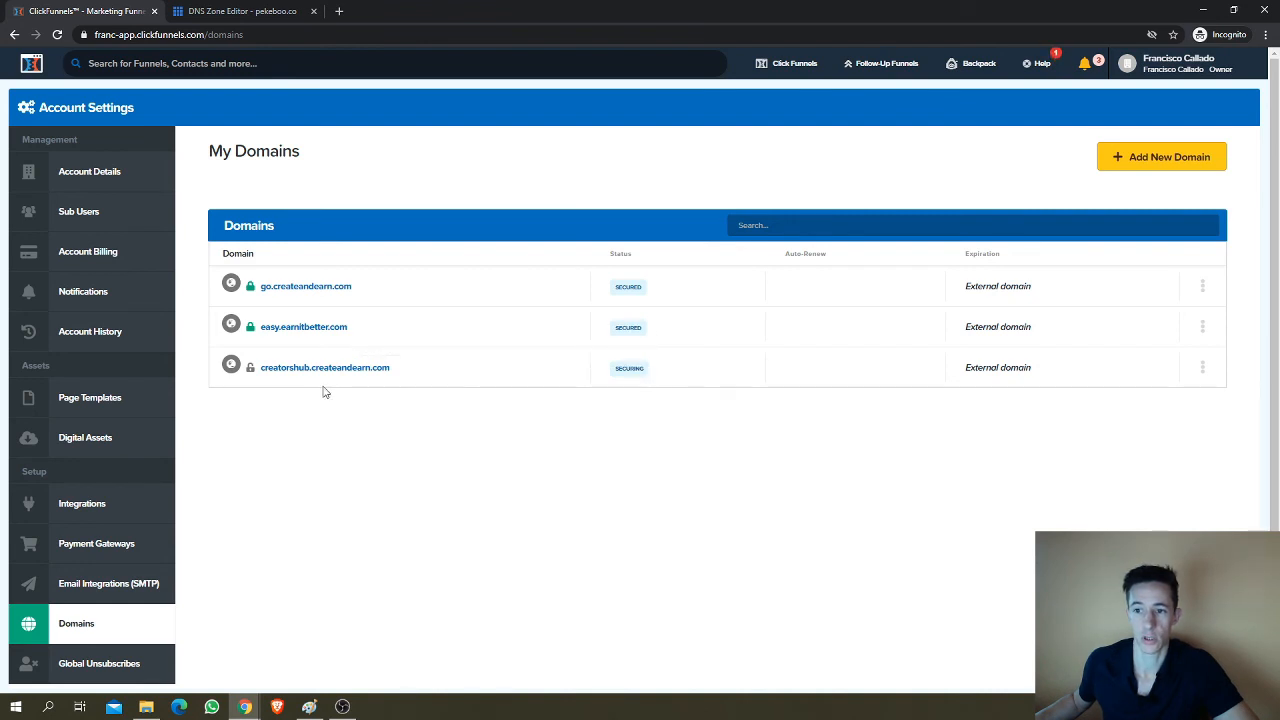
mouse_move(250, 368)
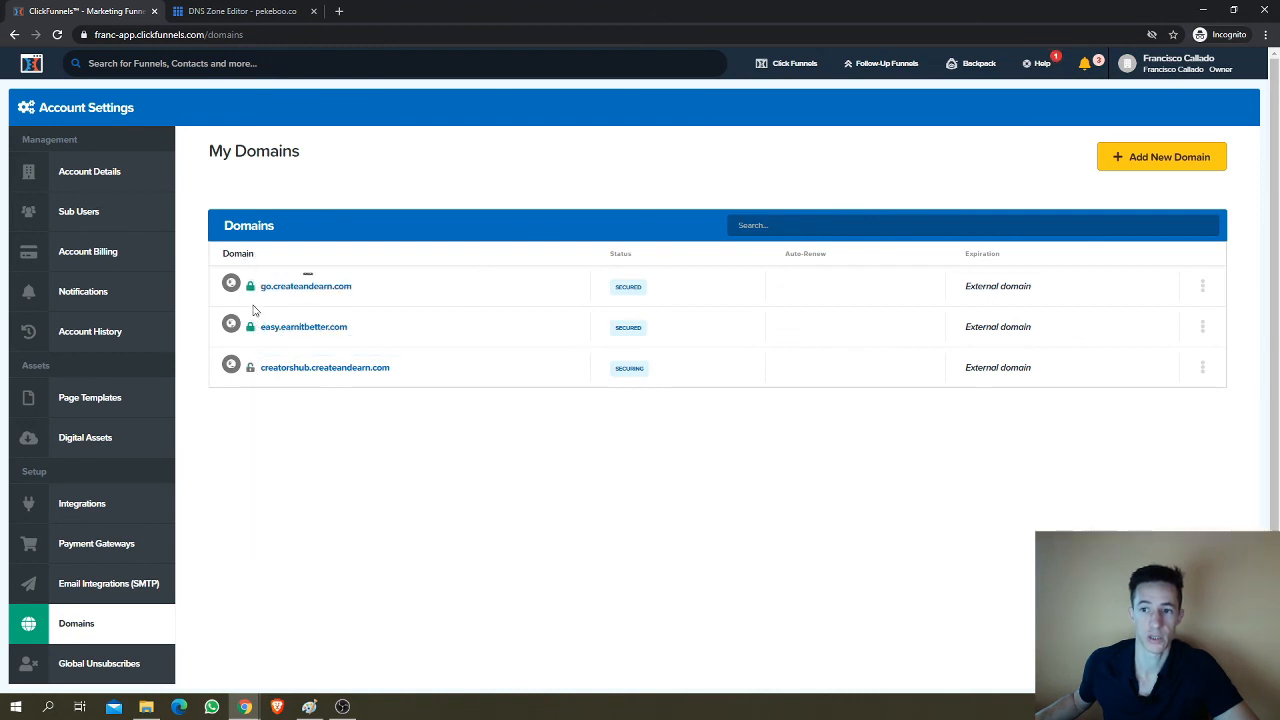
mouse_move(251, 291)
scroll(437, 160, down, 1)
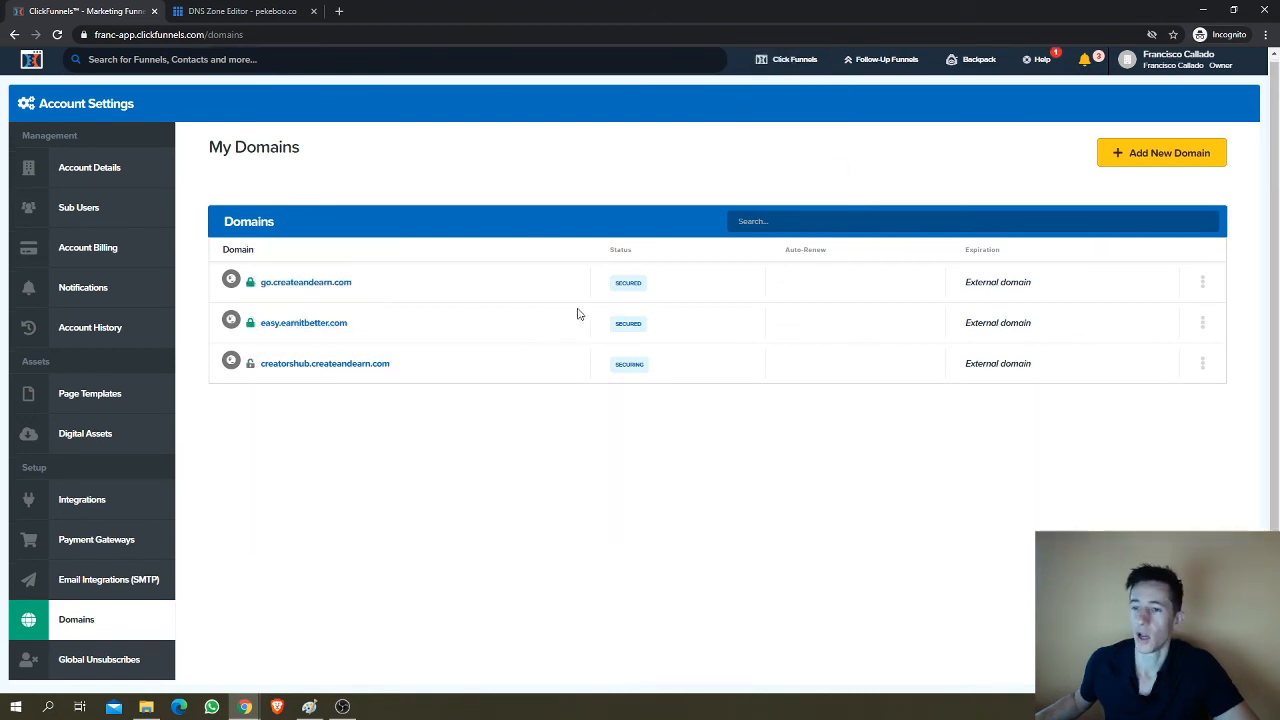
Step: Go to the list of all funnels and open the shared BFN Funnel Course (free) funnel
mouse_move(773, 70)
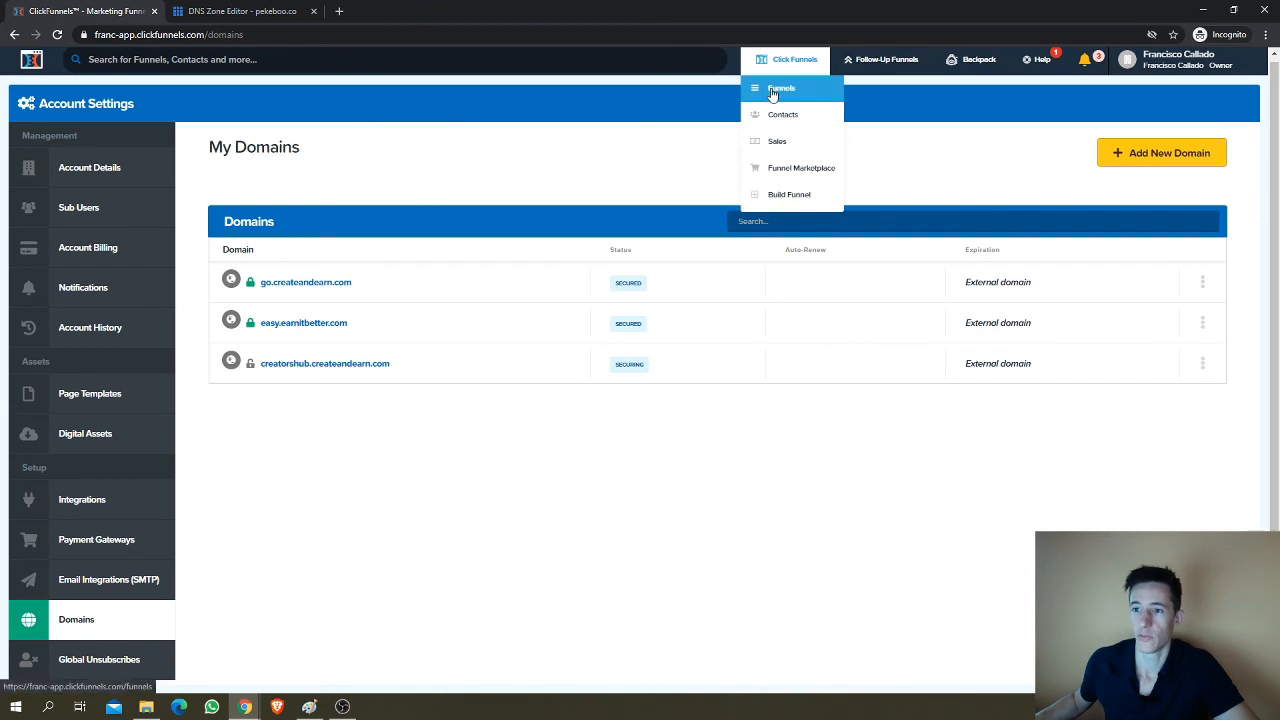
click(773, 93)
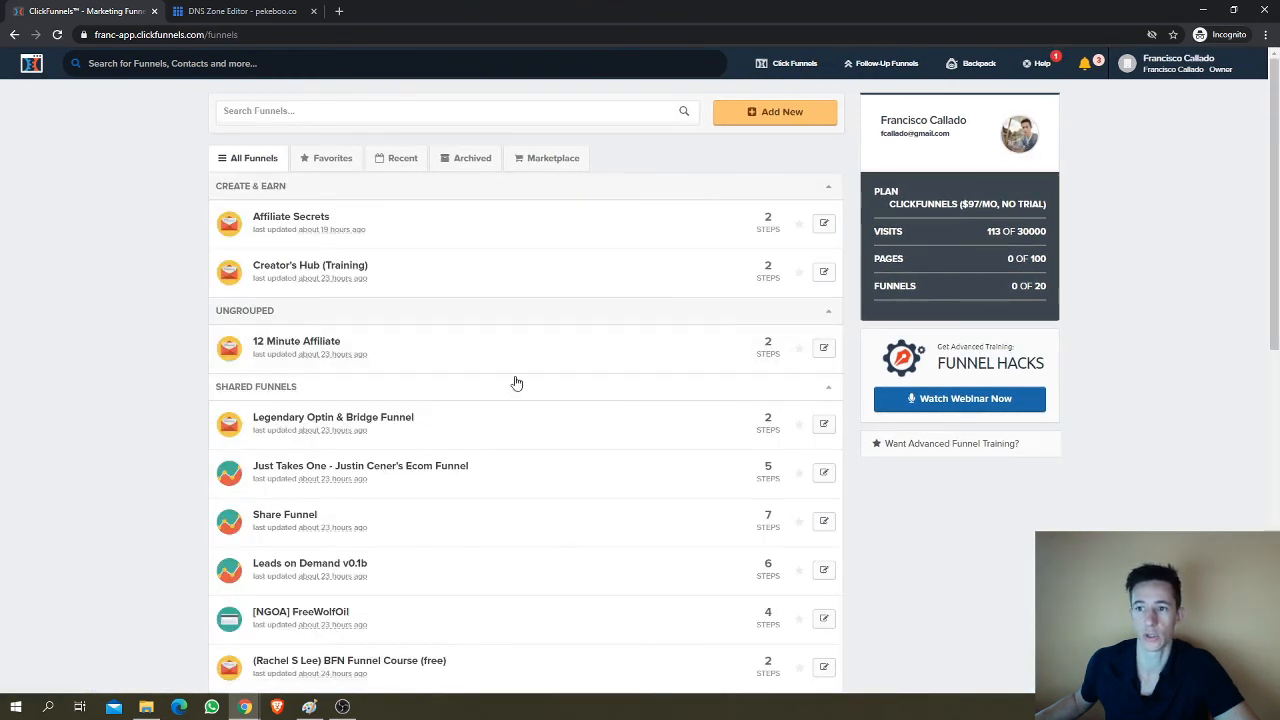
scroll(580, 345, down, 2)
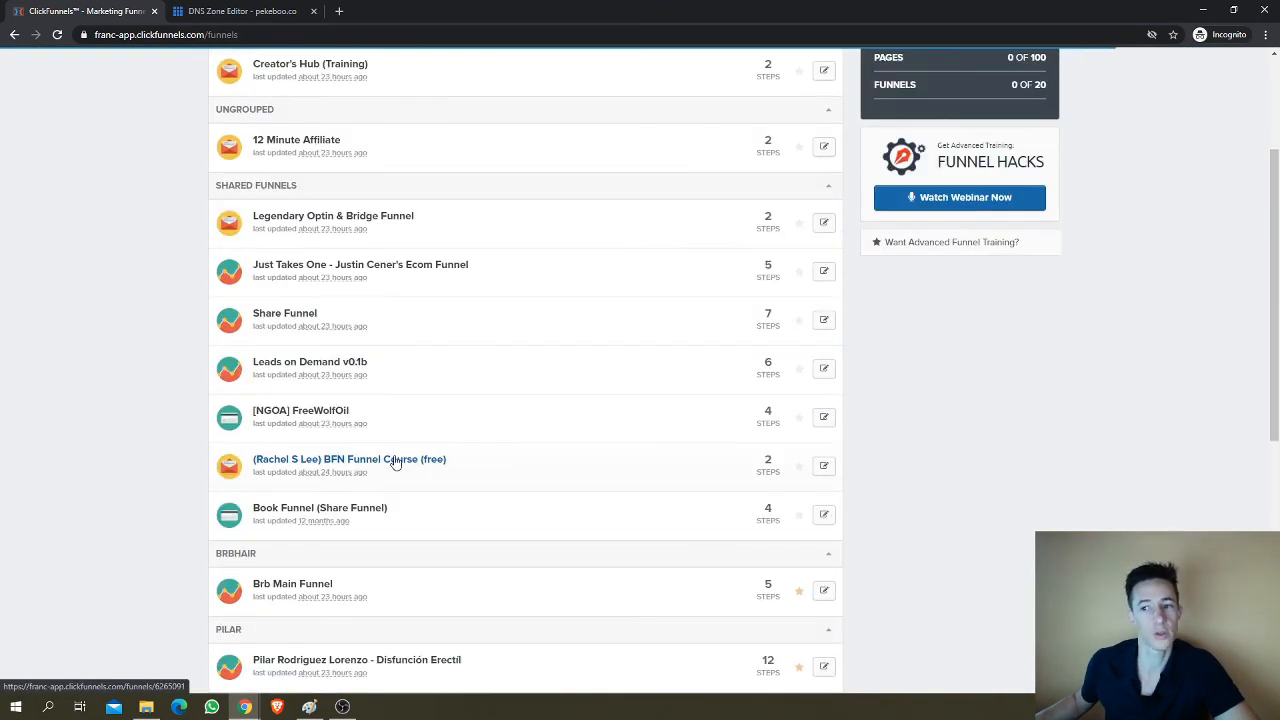
click(395, 461)
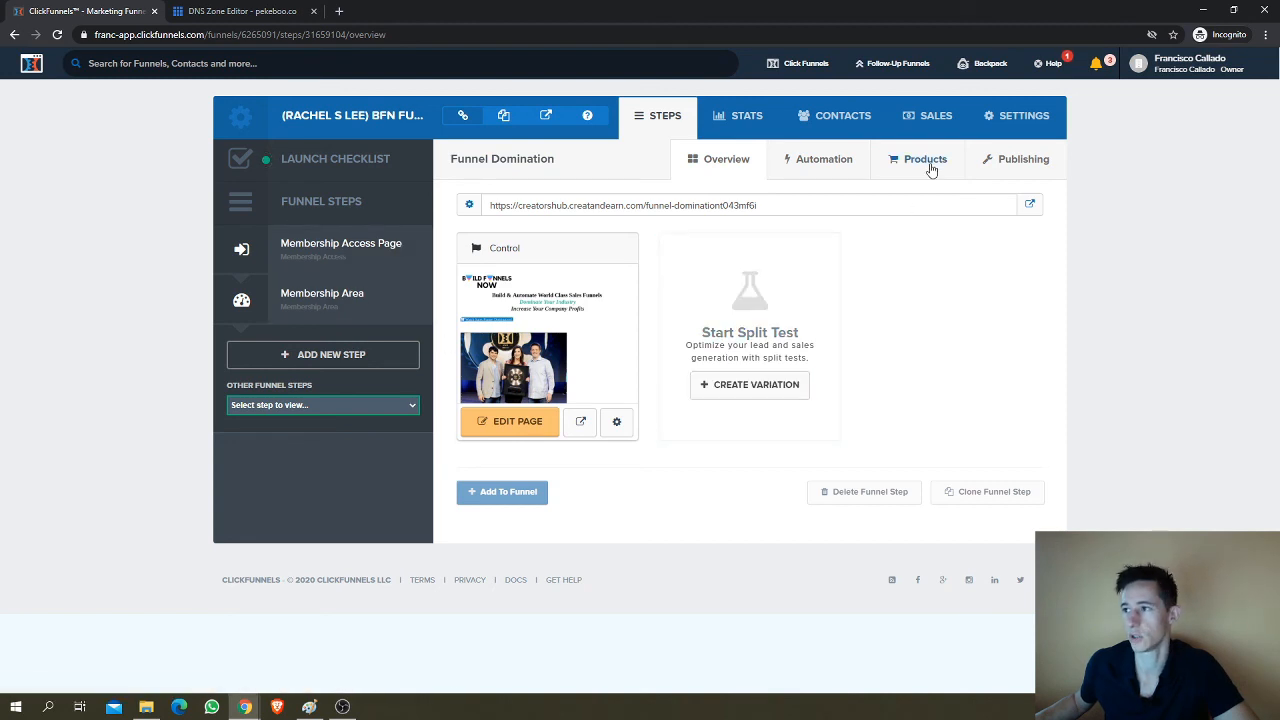
Step: Open the settings of the BFN Funnel Course (free) funnel and select creatorshub.createandearn.com as its domain
click(1019, 121)
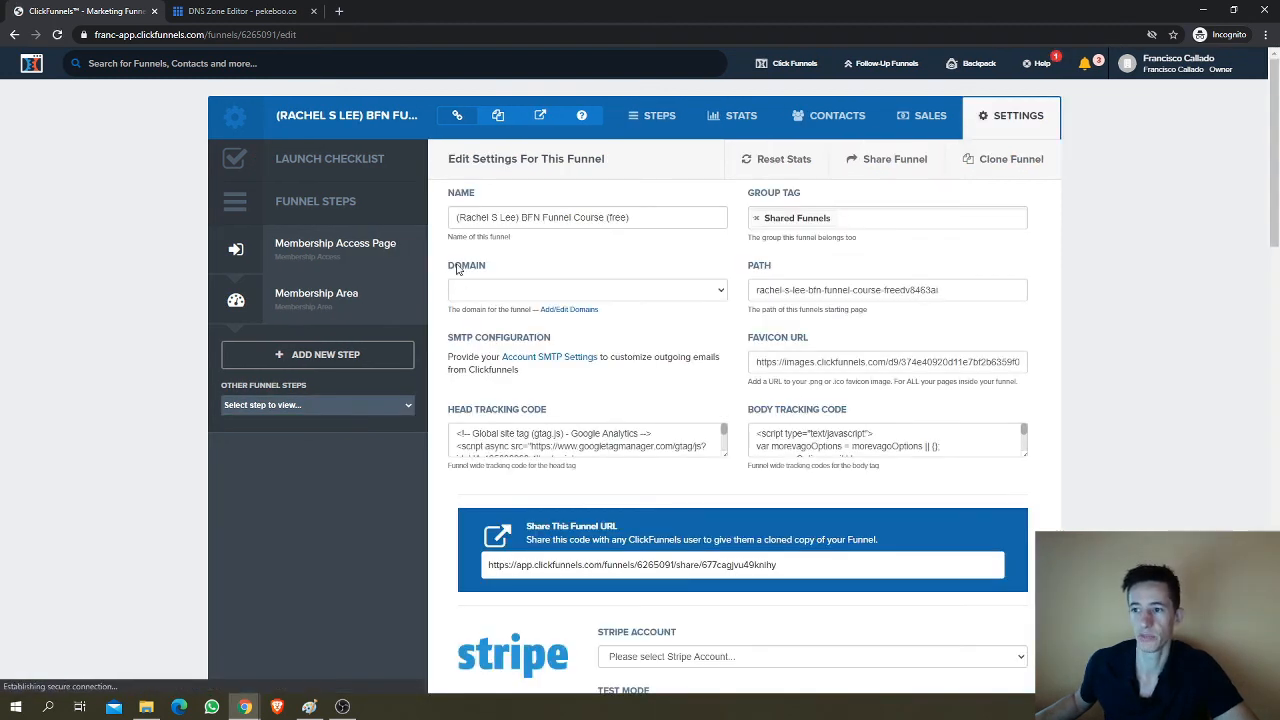
drag(446, 264, 501, 275)
click(718, 288)
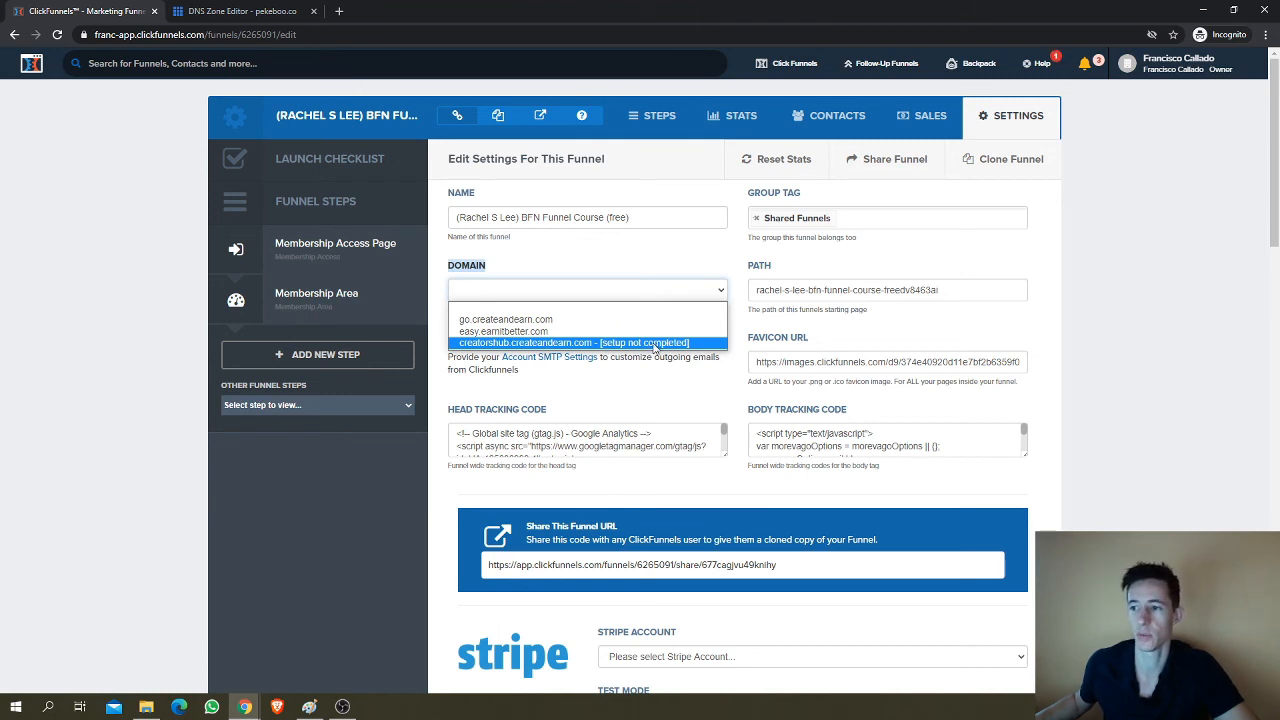
click(653, 343)
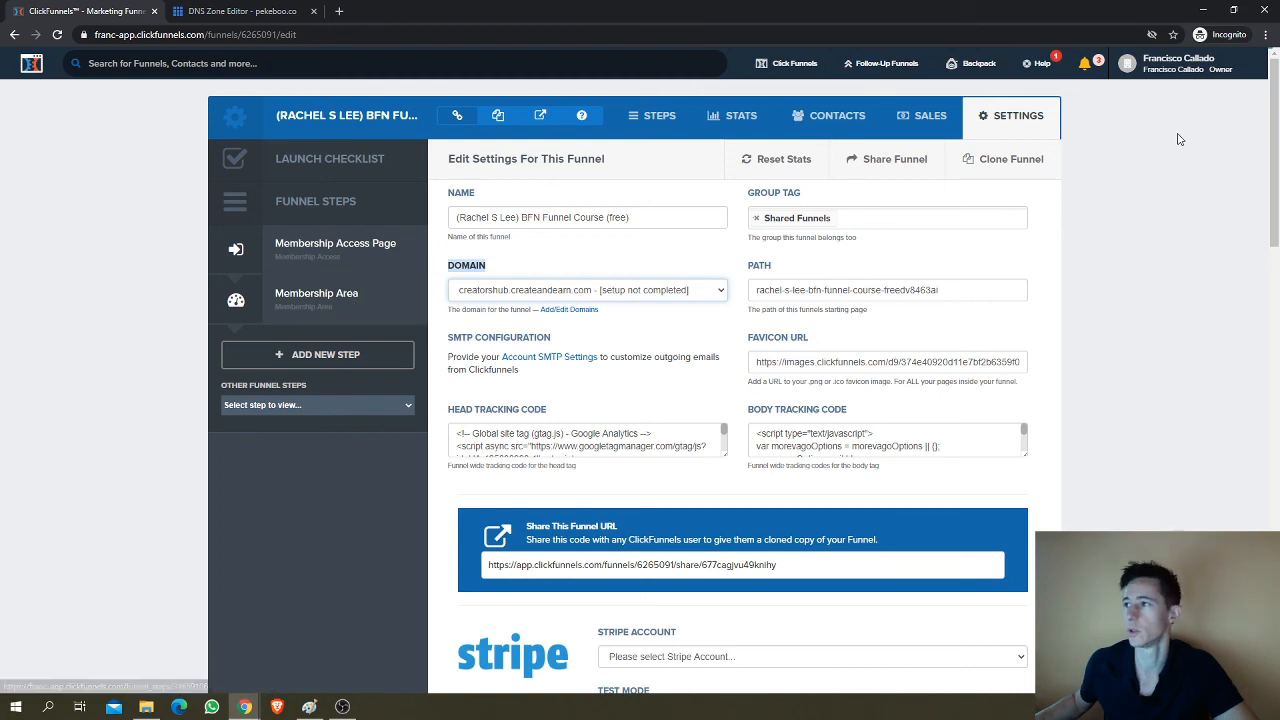
click(1175, 70)
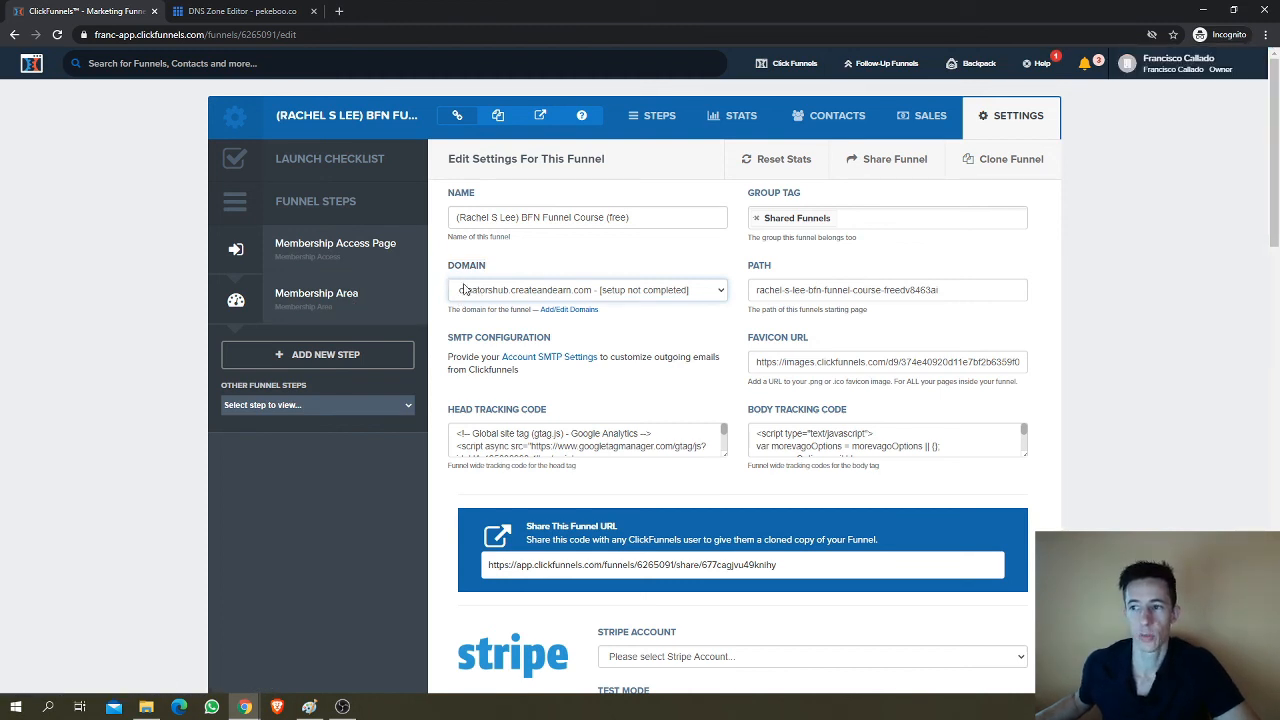
Step: Look through the remaining funnel settings to locate the option for saving them, and return to the domain setting
scroll(1182, 363, down, 12)
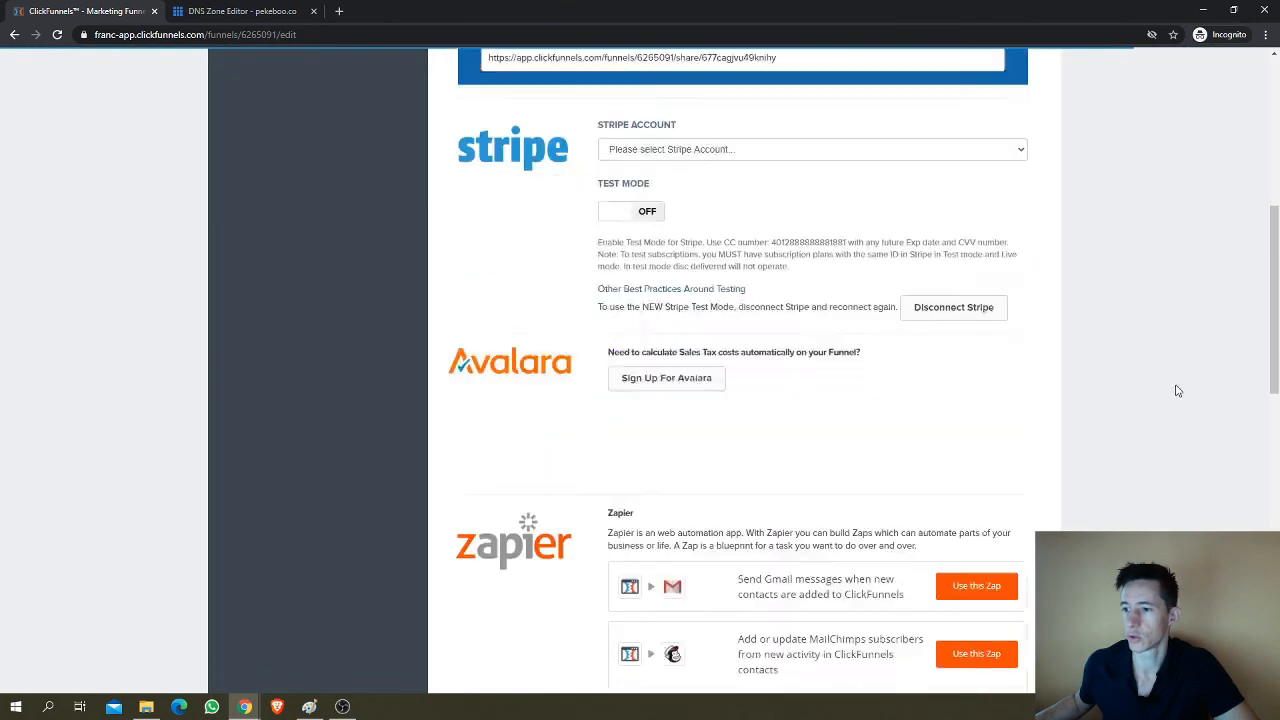
scroll(1175, 403, down, 2)
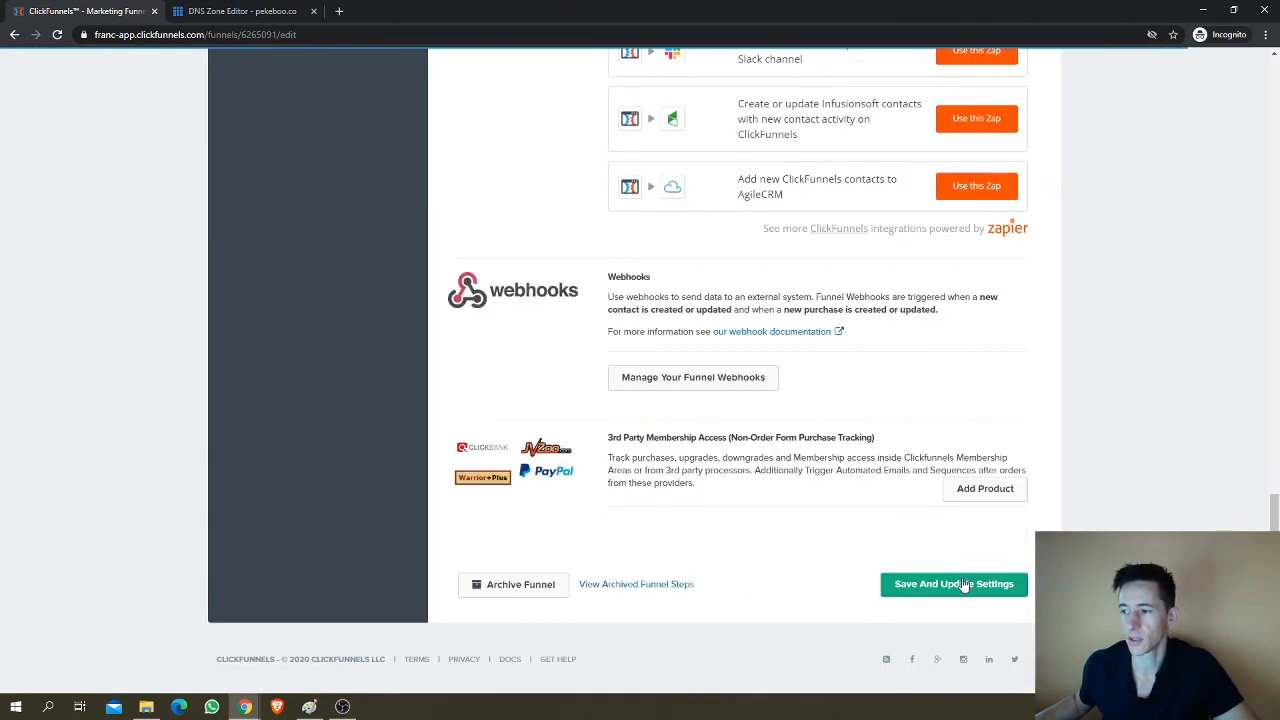
scroll(1116, 478, up, 5)
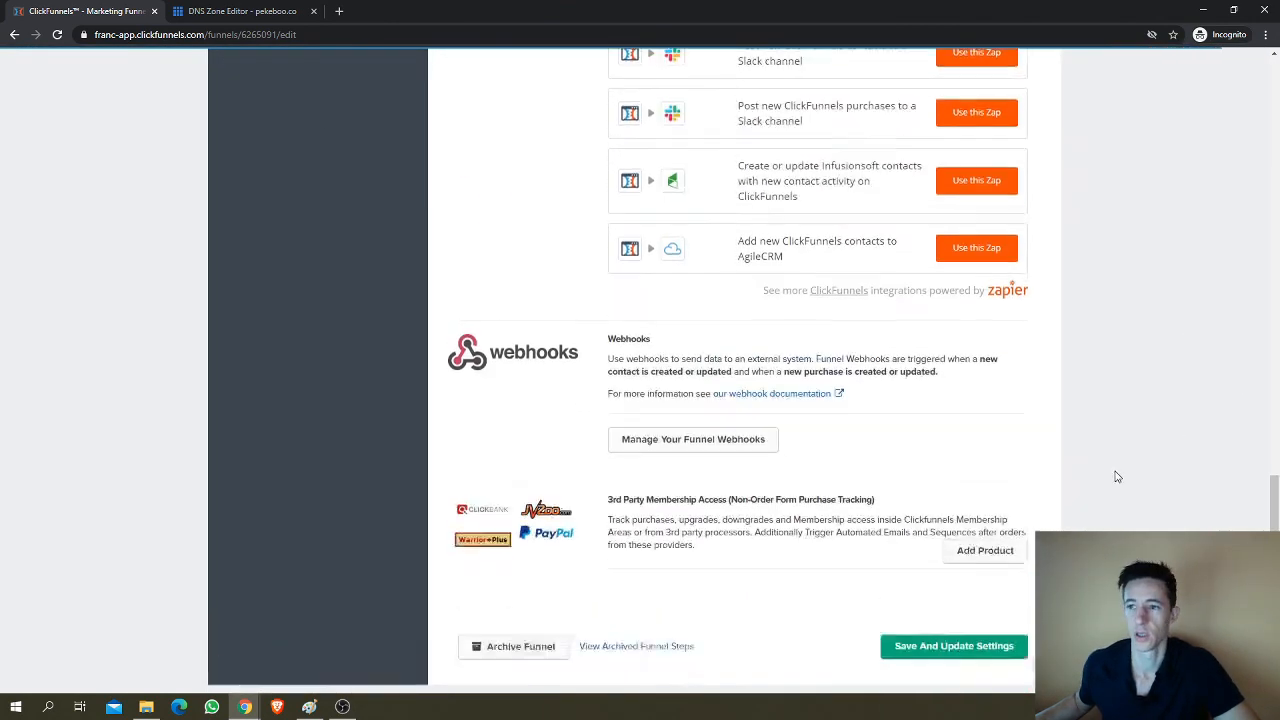
scroll(1135, 478, up, 10)
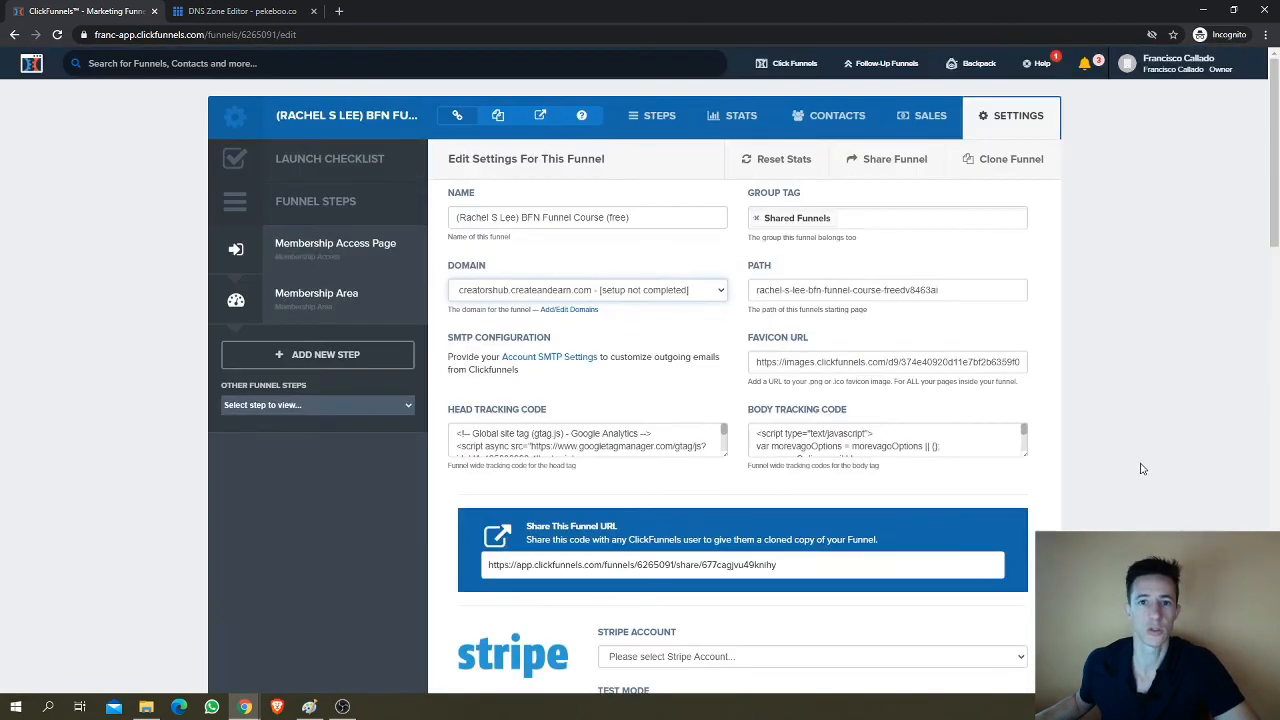